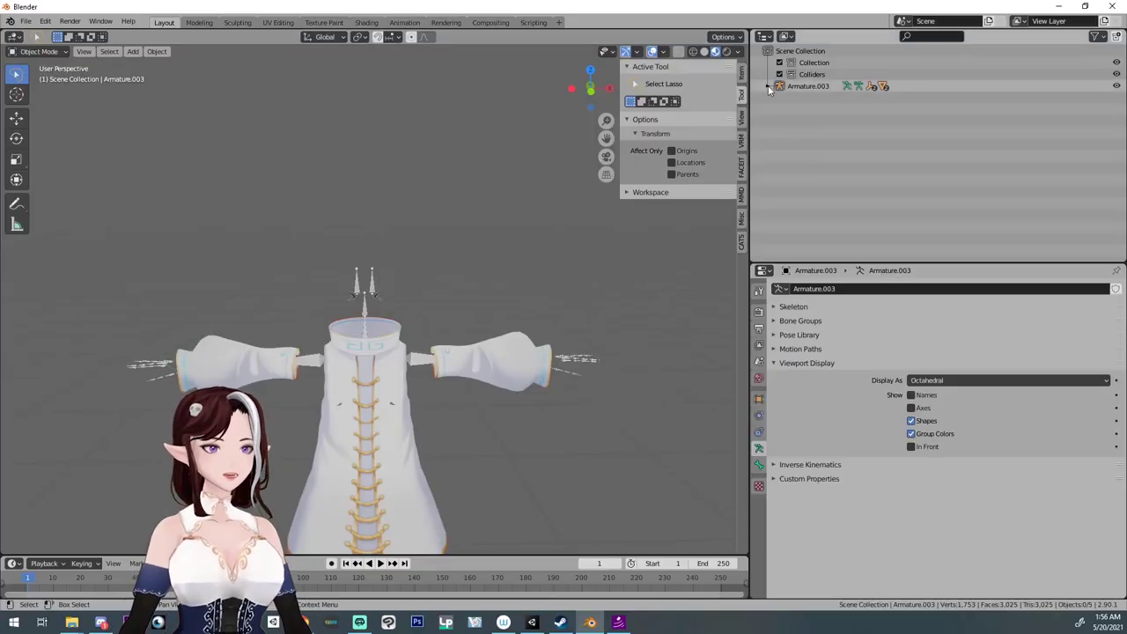
Step: Delete the Colliders collection from the outliner
left_click(771, 88)
left_click(814, 75)
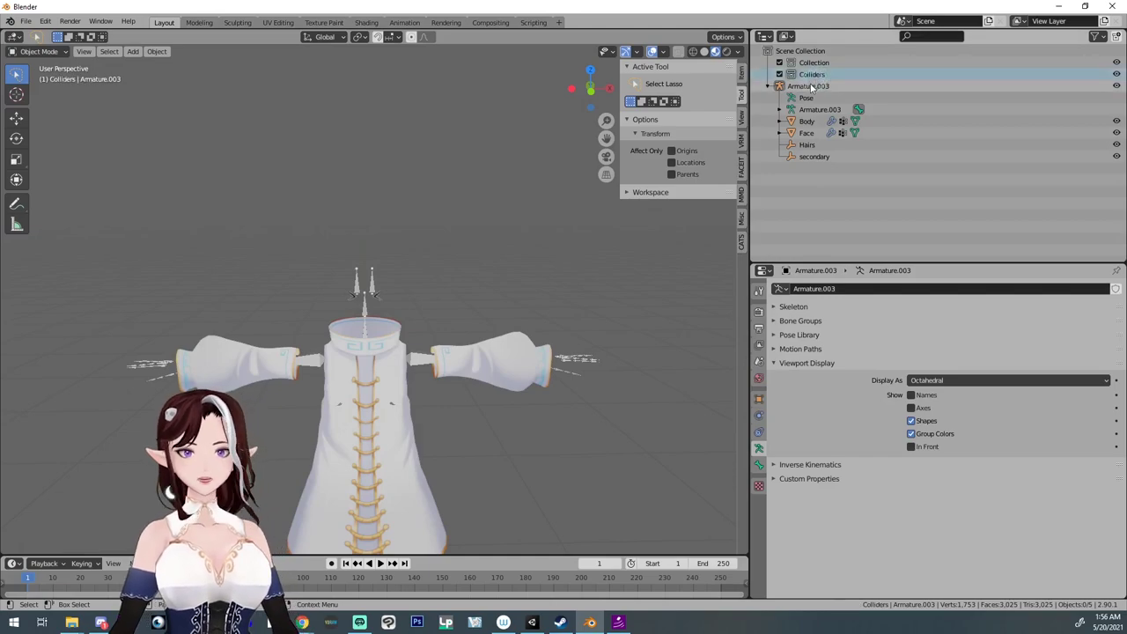
key("Delete")
left_click(742, 76)
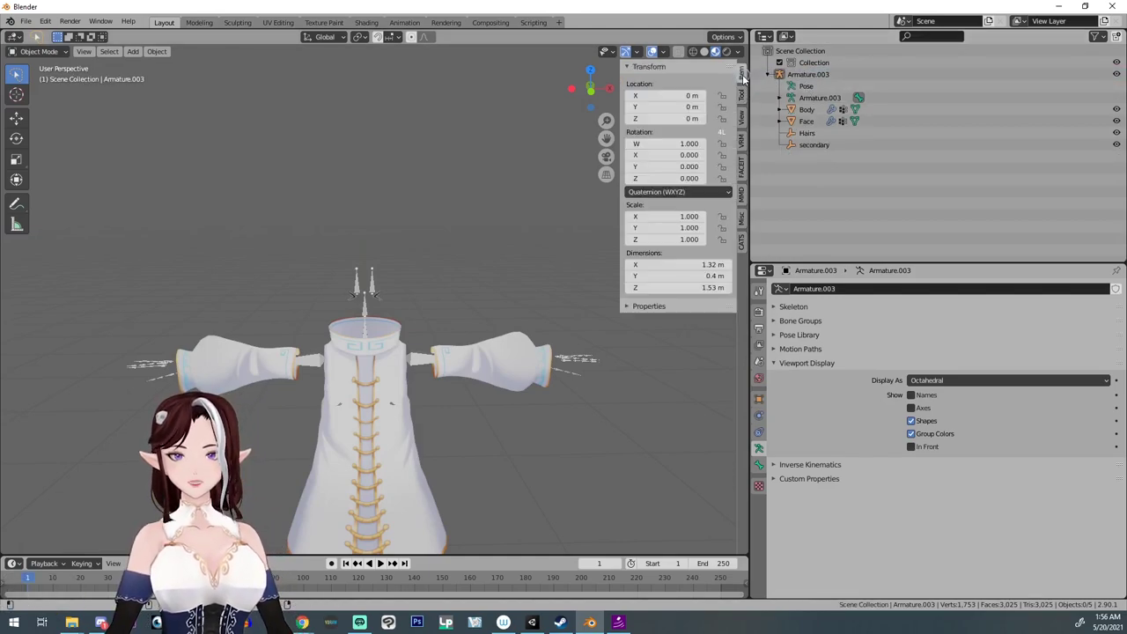
left_click(629, 67)
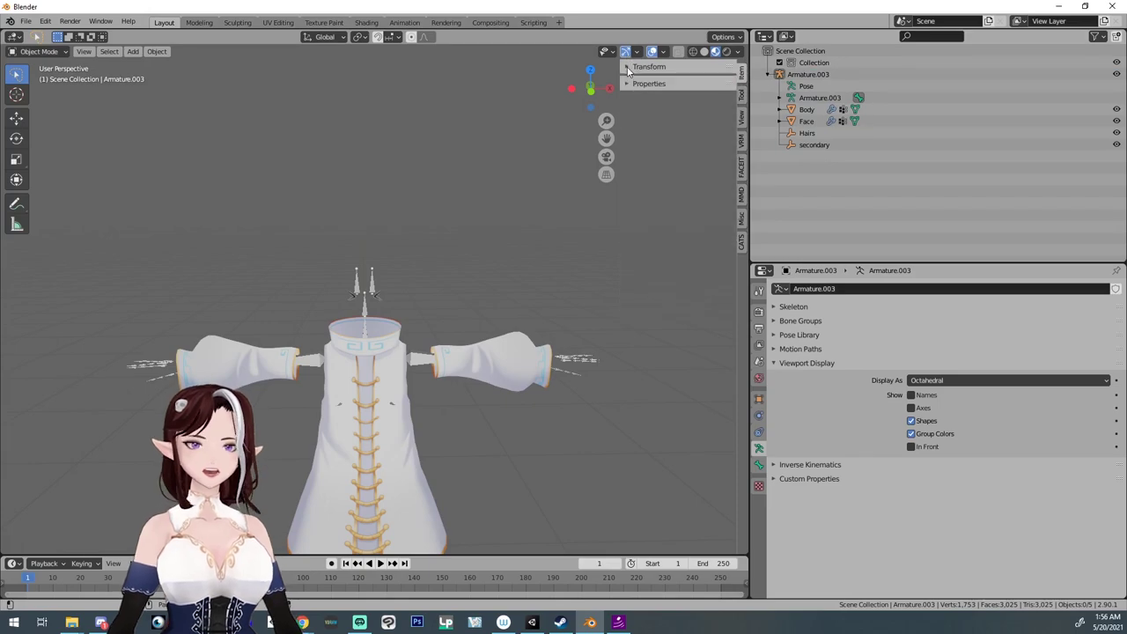
Step: Delete the Armature.003 armature
left_click(793, 98)
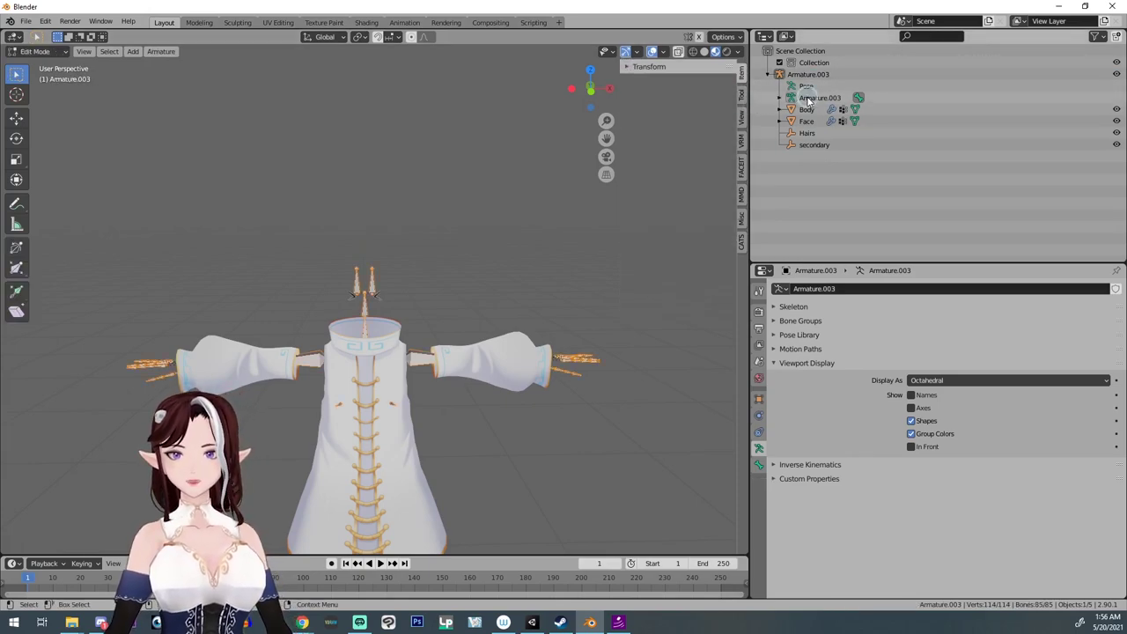
key("Delete")
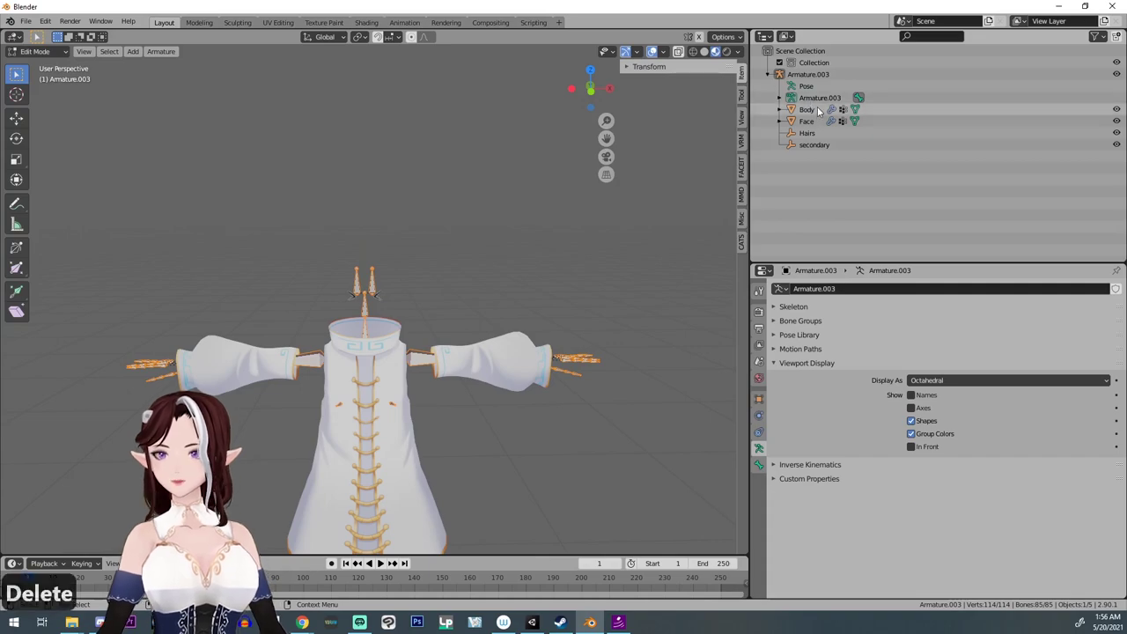
right_click(798, 115)
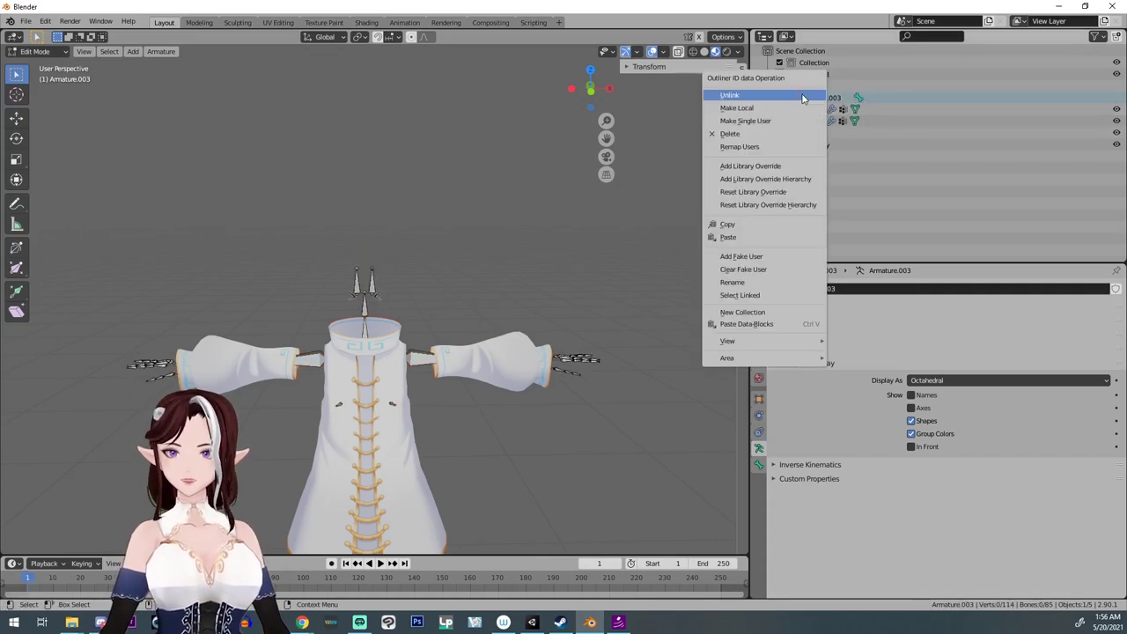
left_click(740, 132)
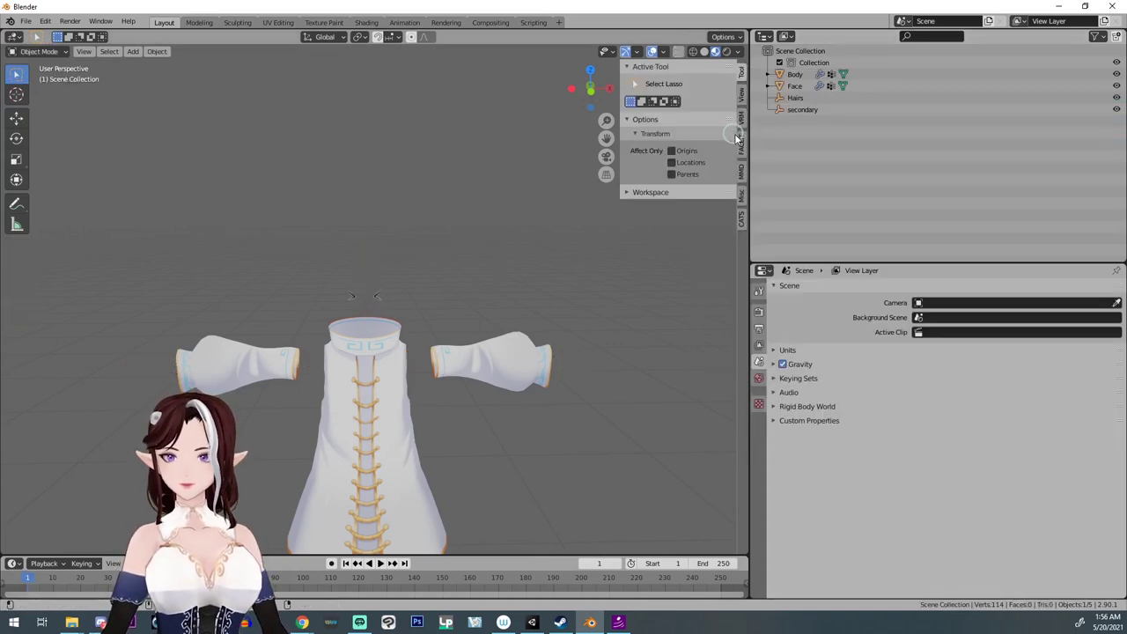
Step: Delete Face, Hairs and secondary (with its hierarchy), then expand Body
left_click(794, 86)
right_click(794, 87)
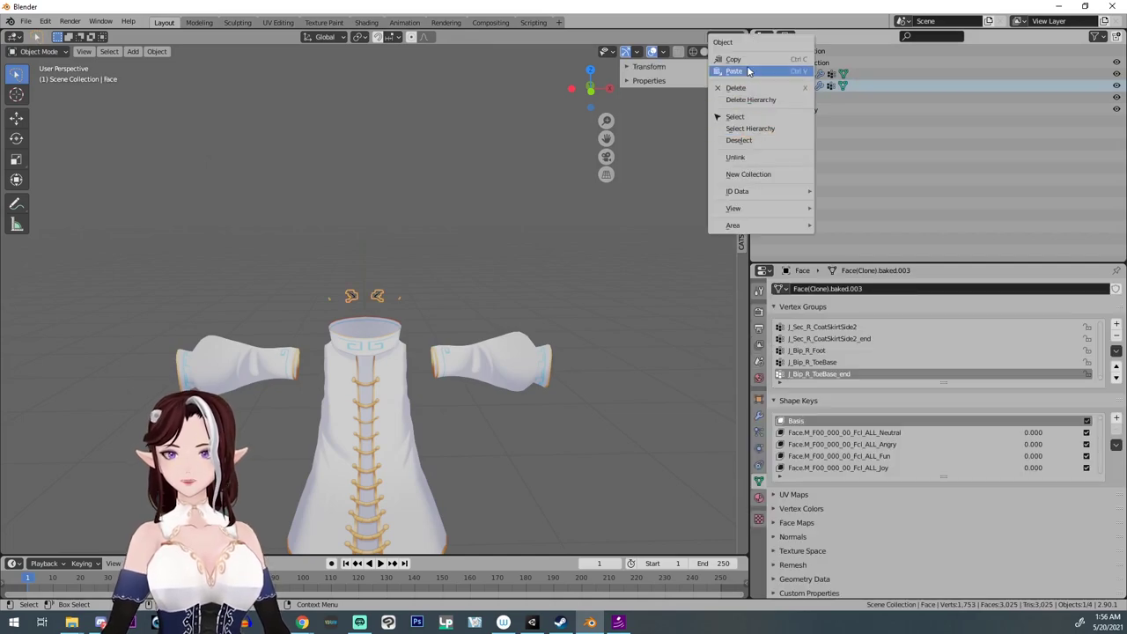
left_click(754, 88)
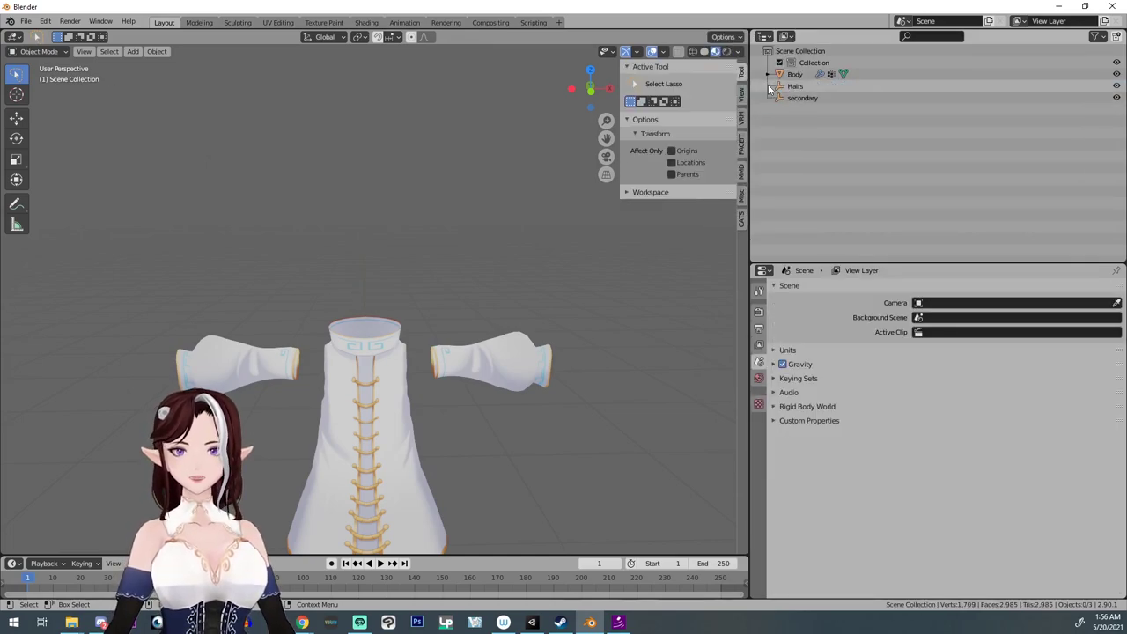
right_click(801, 89)
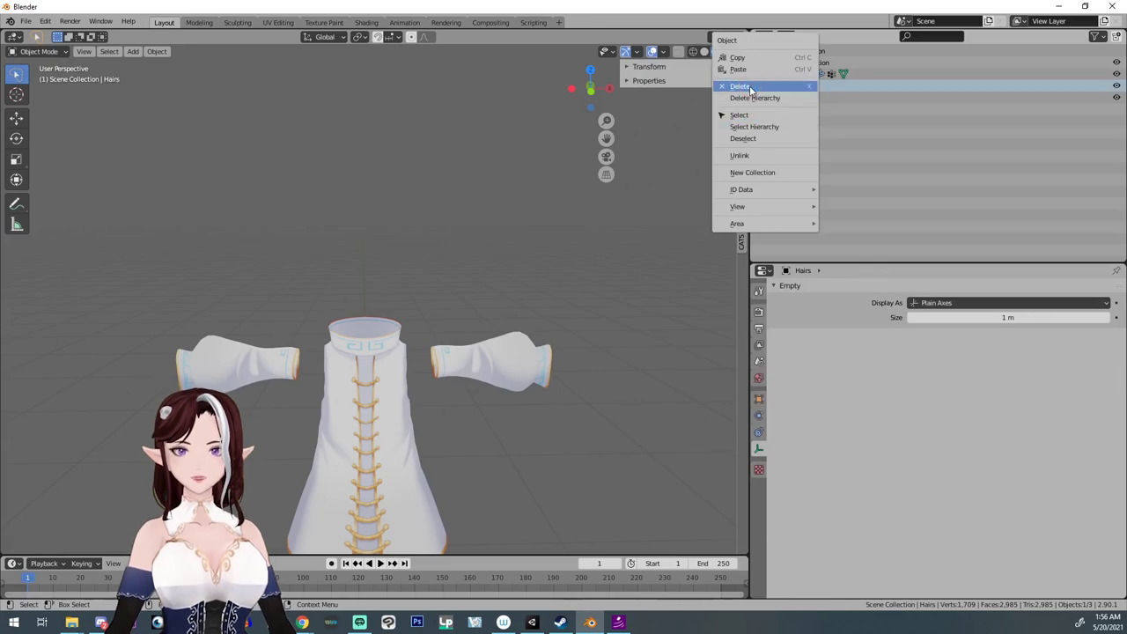
left_click(753, 86)
right_click(810, 88)
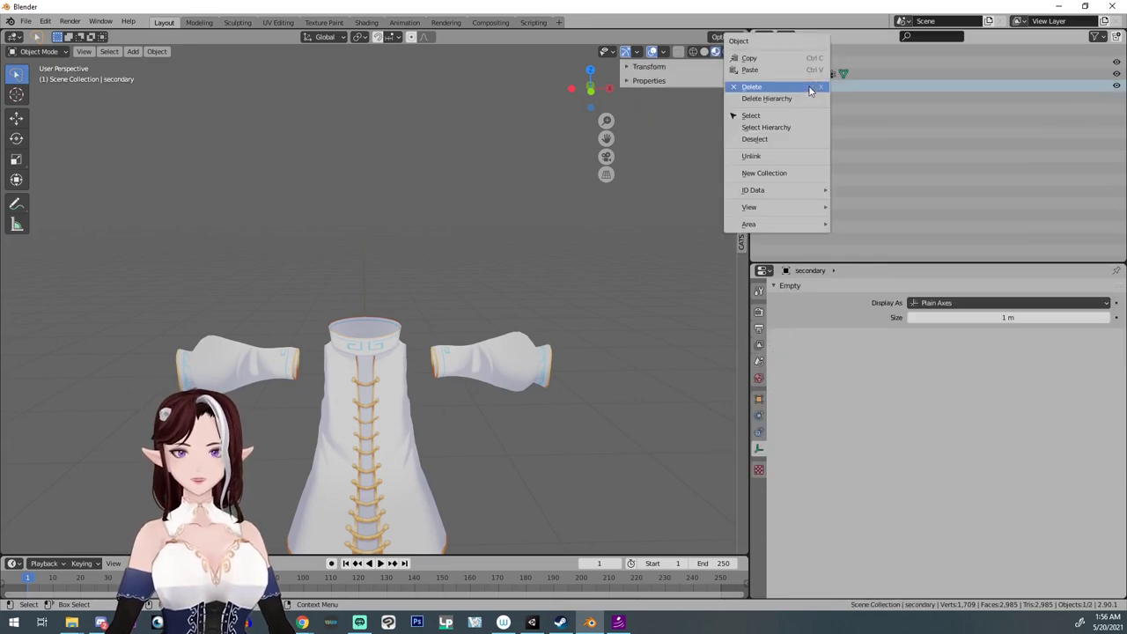
left_click(762, 99)
left_click(778, 74)
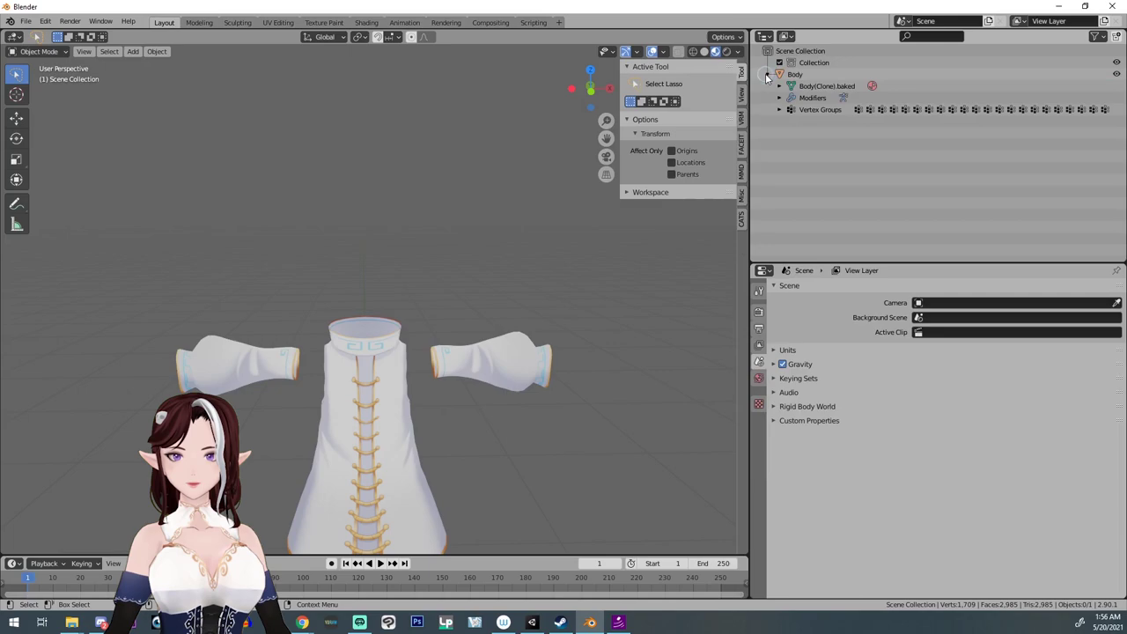
Step: Show Body's vertex groups, widen the side panels and switch the jacket into Edit Mode
left_click(813, 110)
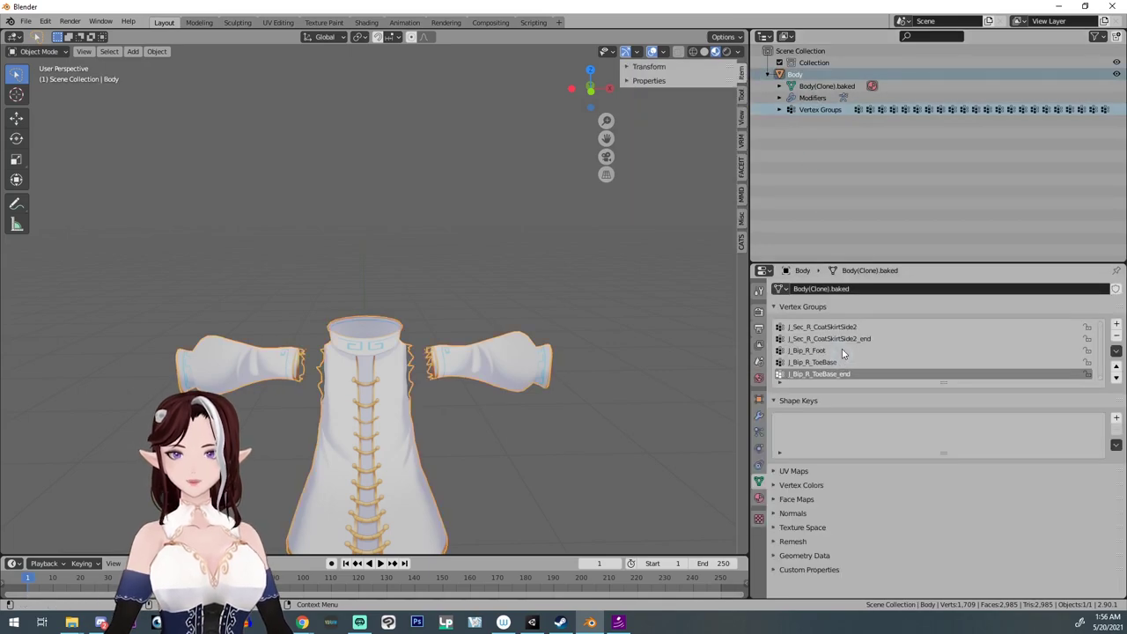
left_click_drag(749, 155, 693, 161)
middle_click_drag(564, 317, 446, 328)
scroll(446, 323, "up", 3)
scroll(387, 326, "up", 2)
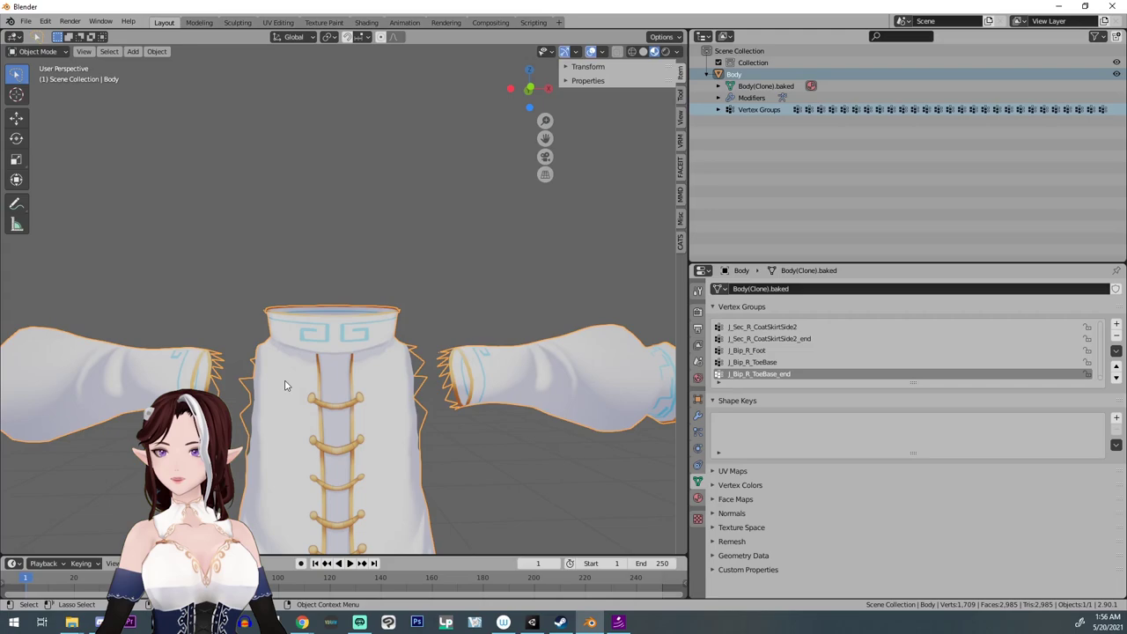
scroll(308, 370, "up", 4)
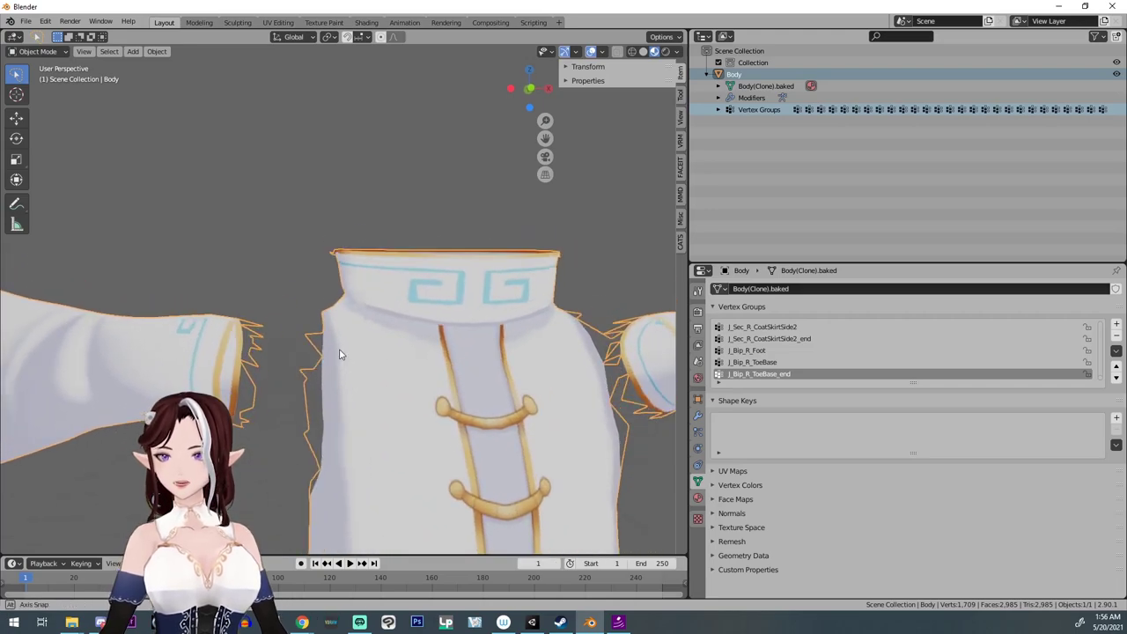
left_click(51, 52)
left_click(42, 82)
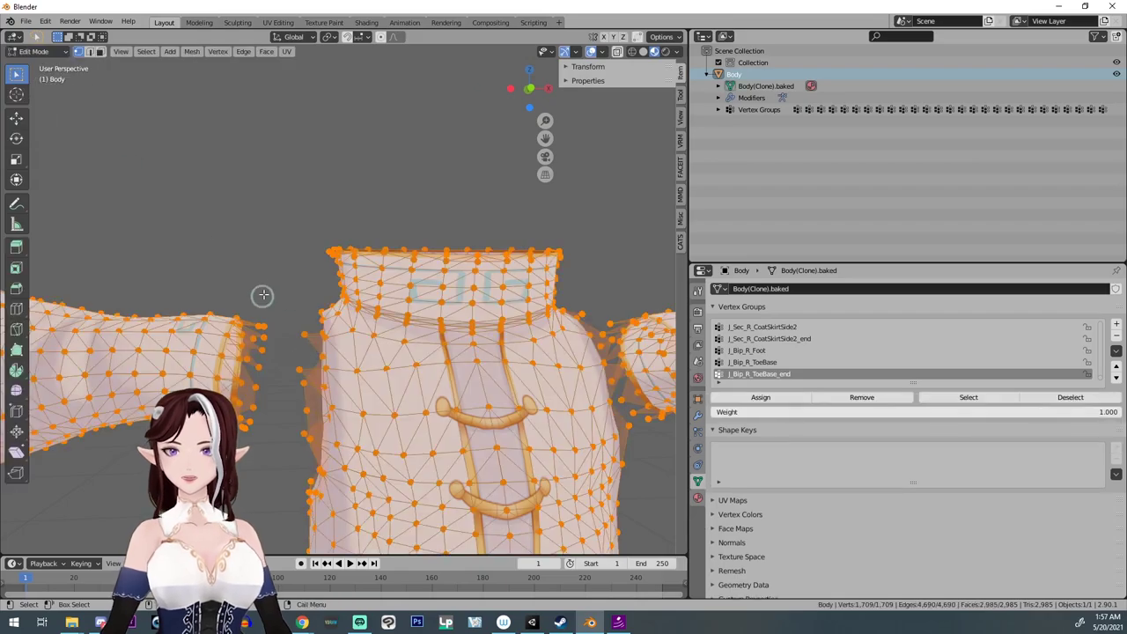
Step: Delete the stray vertices by the shoulder and select those beside the sleeve end
middle_click_drag(263, 295, 267, 289)
left_click(271, 290)
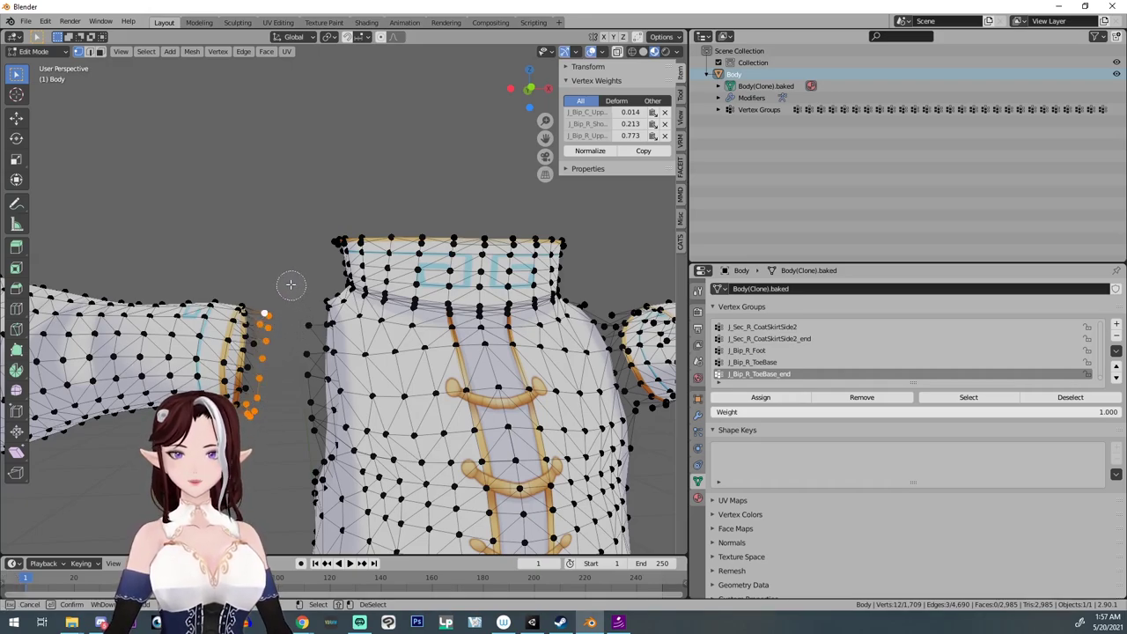
middle_click_drag(283, 282, 323, 287)
key("Delete")
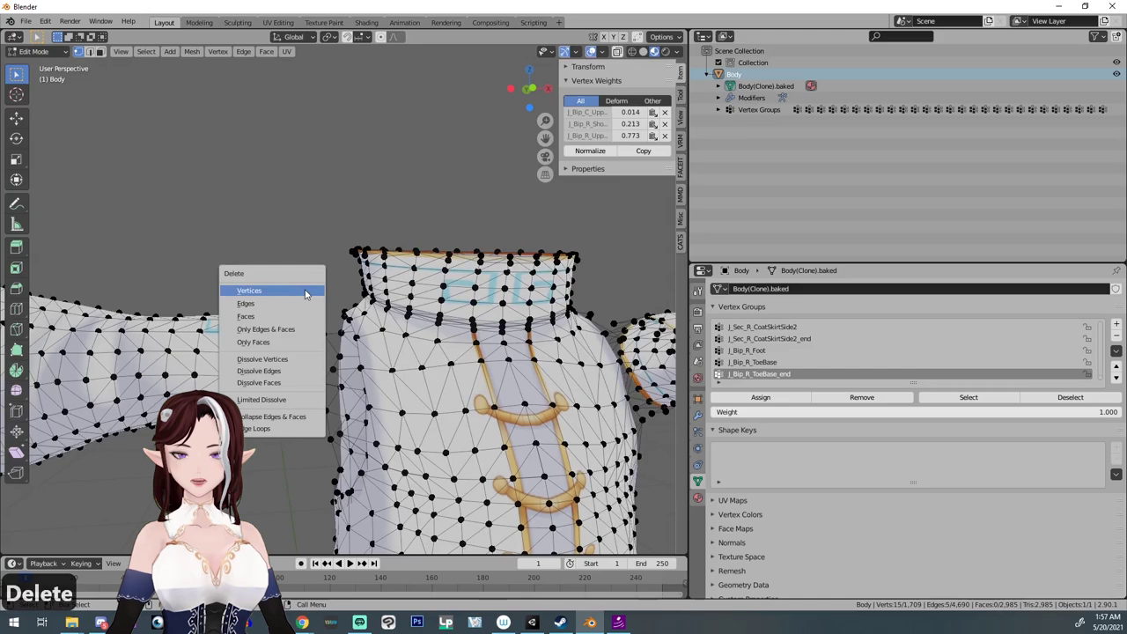
left_click(284, 296)
middle_click_drag(272, 290, 249, 344)
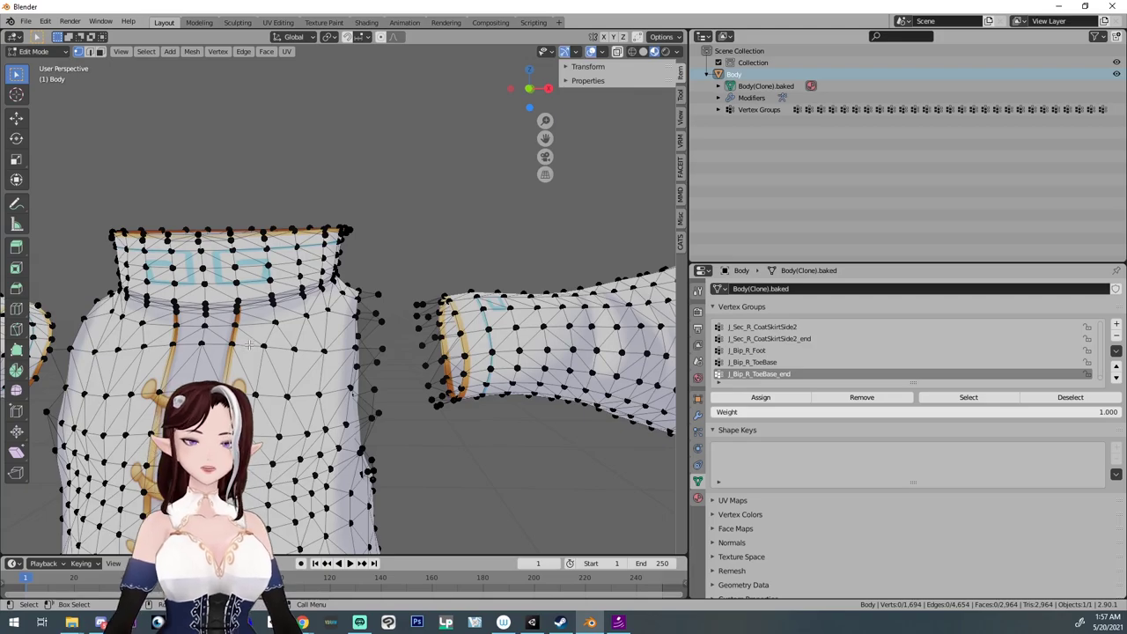
middle_click_drag(231, 379, 214, 375)
left_click_drag(363, 273, 399, 408)
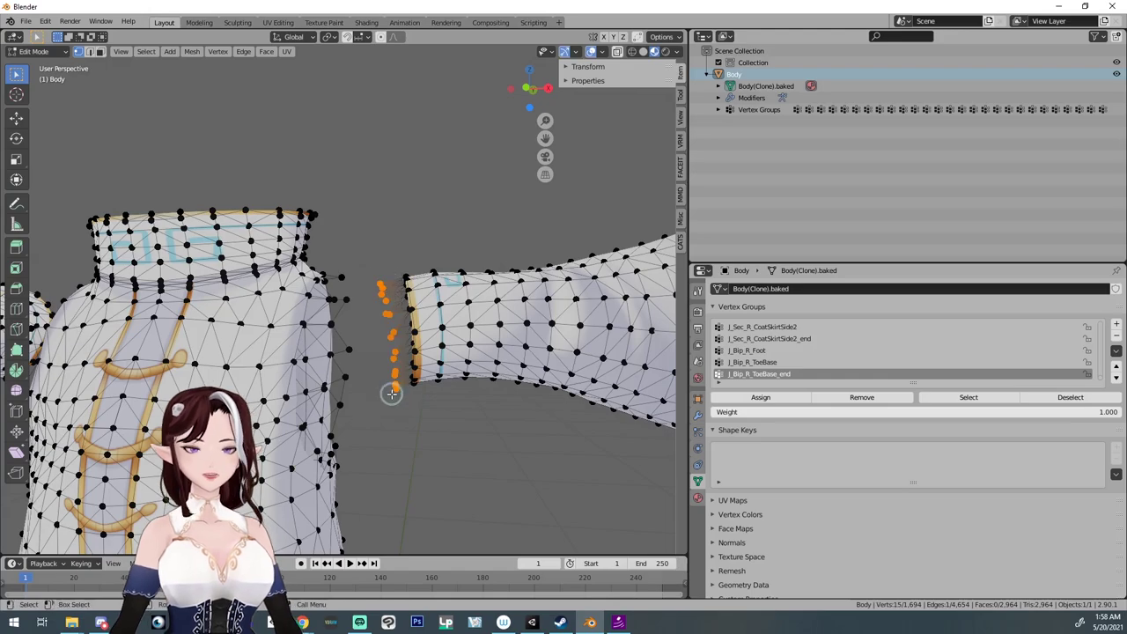
Step: Delete the stray sleeve-end vertices, undoing one mistaken torso deletion
key("Delete")
left_click(378, 391)
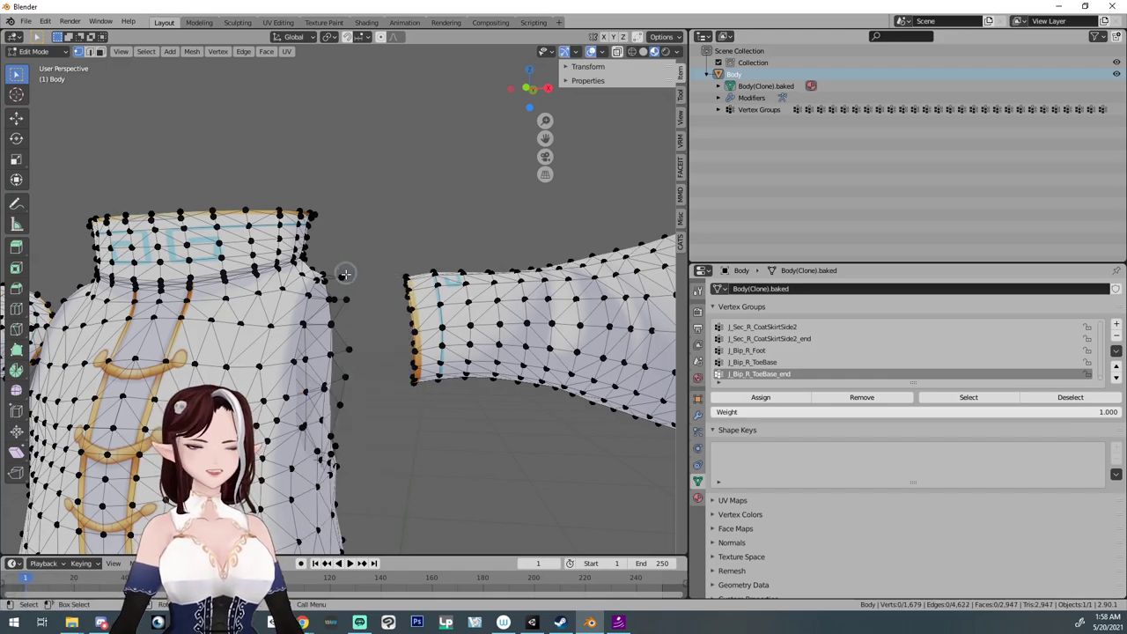
left_click(344, 274)
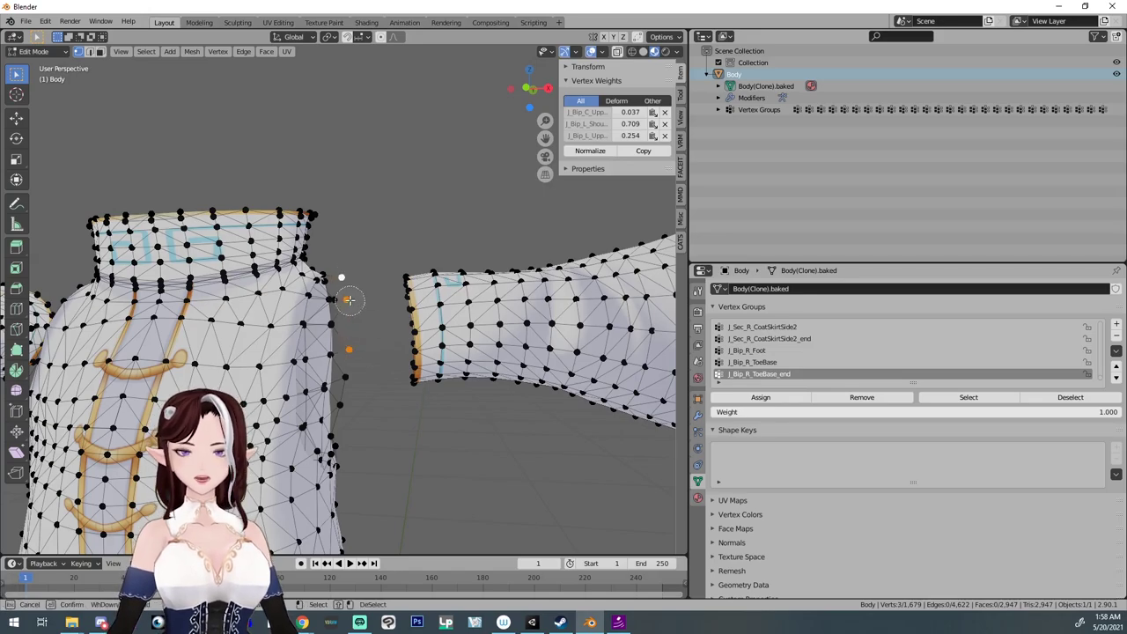
middle_click_drag(370, 408, 391, 405)
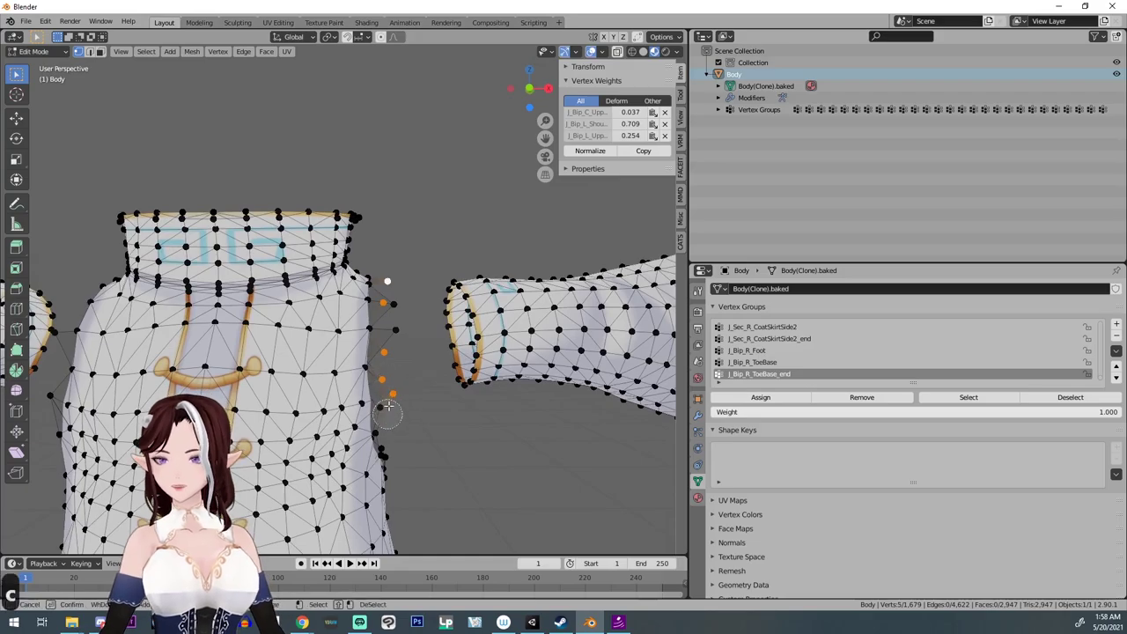
middle_click_drag(394, 370, 159, 377)
key("Delete")
left_click(156, 376)
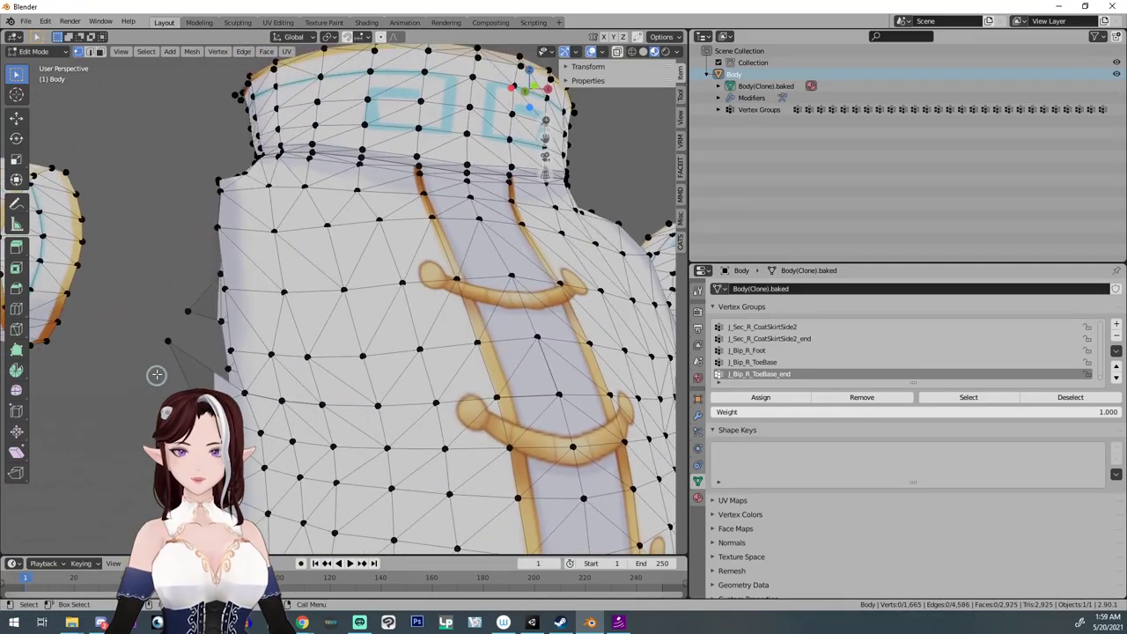
key("ctrl+z")
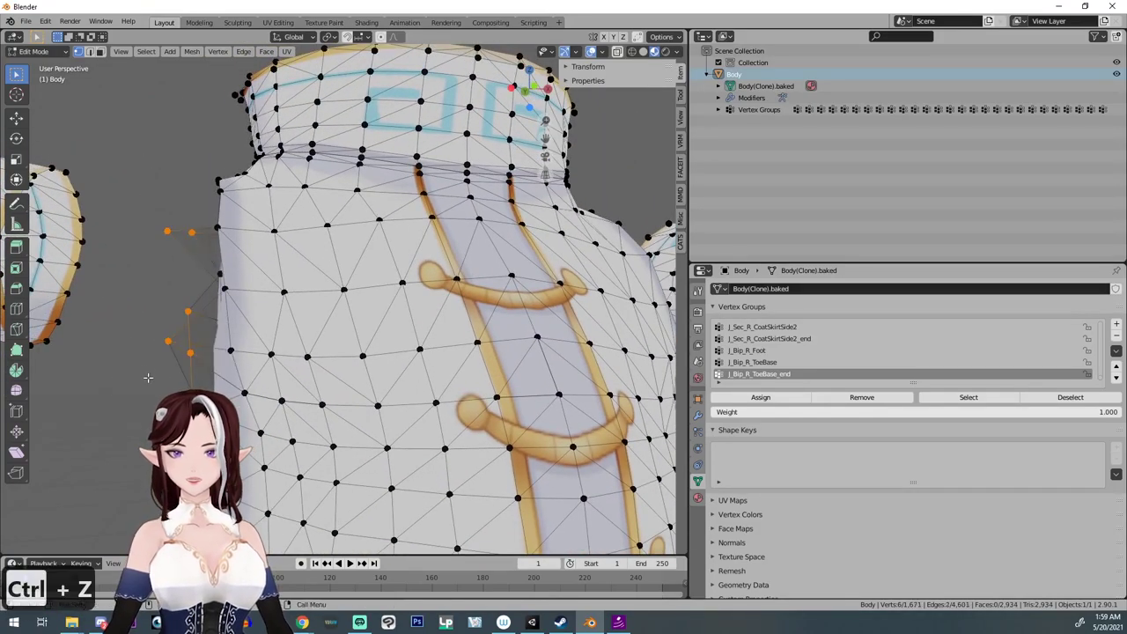
left_click(148, 377)
middle_click_drag(148, 377, 180, 370)
Step: Move one torso vertex back into place and delete two more stray vertices
left_click(150, 416)
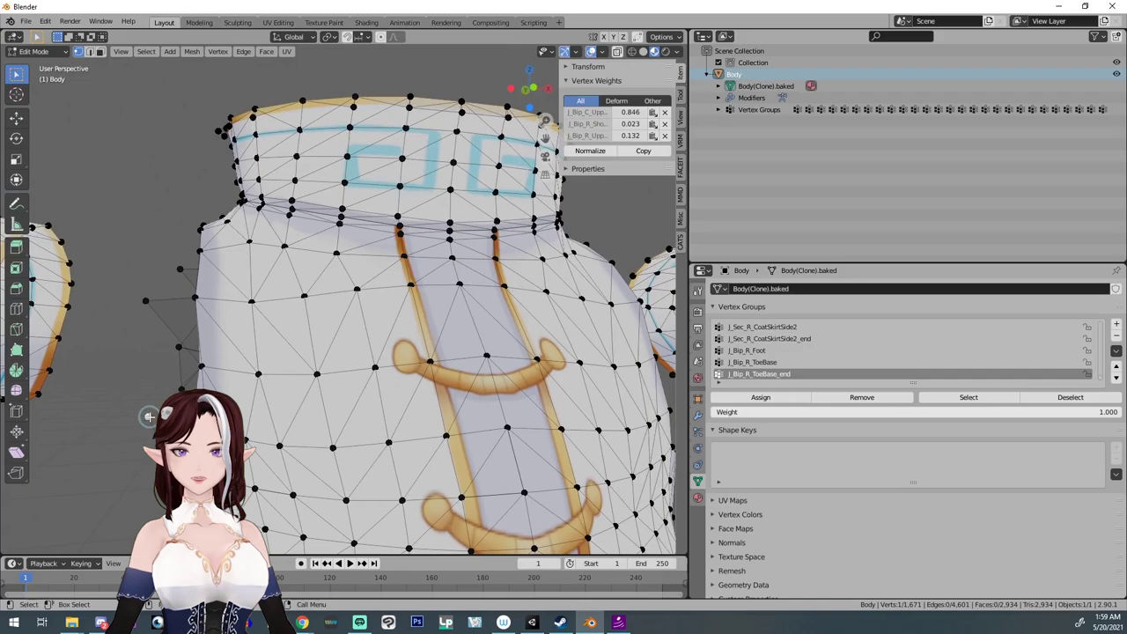
key("g")
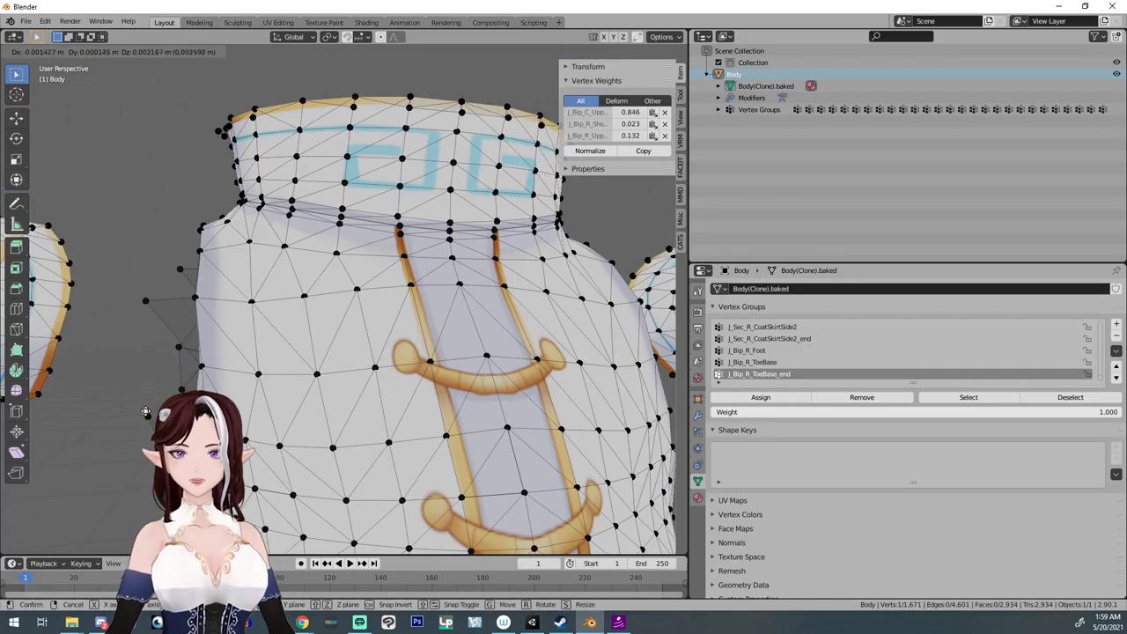
left_click(145, 392)
middle_click_drag(131, 391, 156, 335)
key("alt+a")
left_click(171, 301)
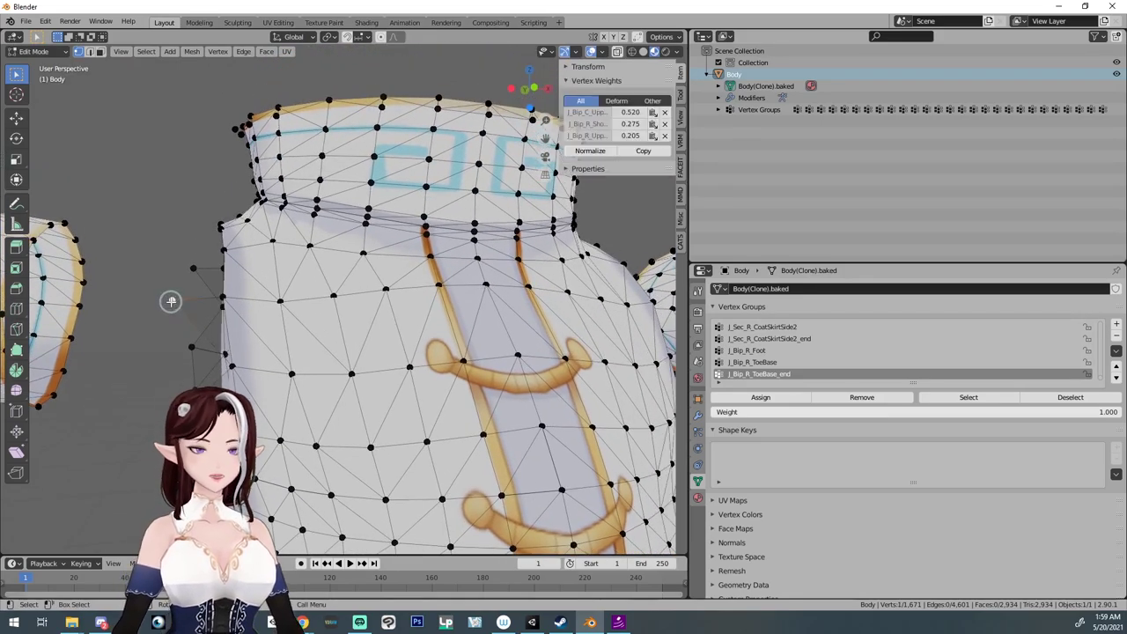
key("Delete")
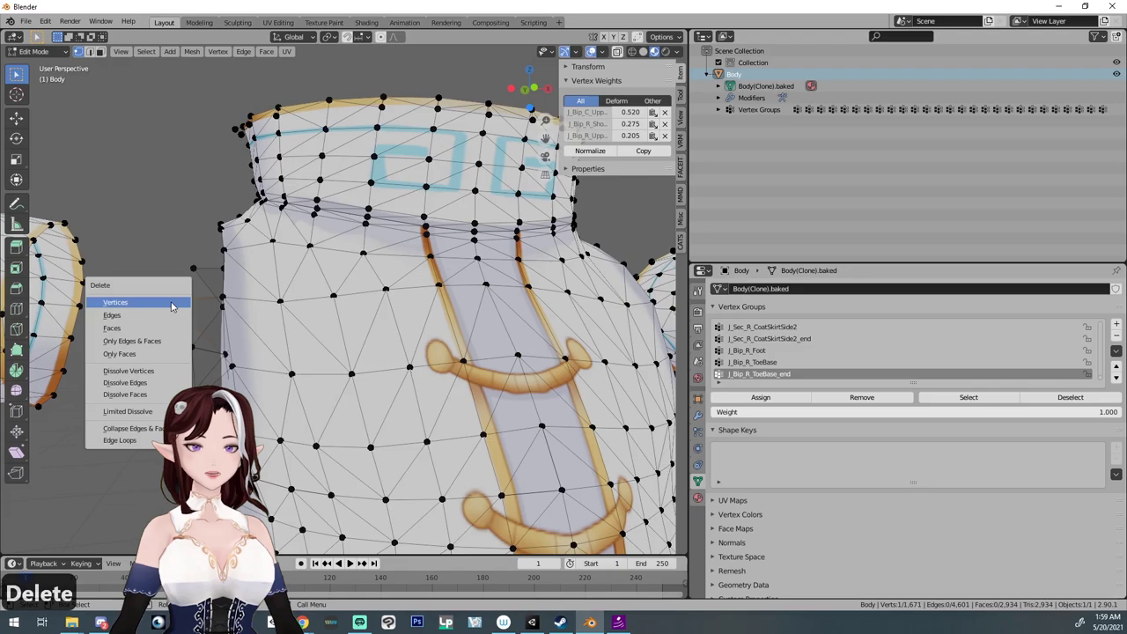
left_click(168, 306)
left_click(194, 269)
key("Delete")
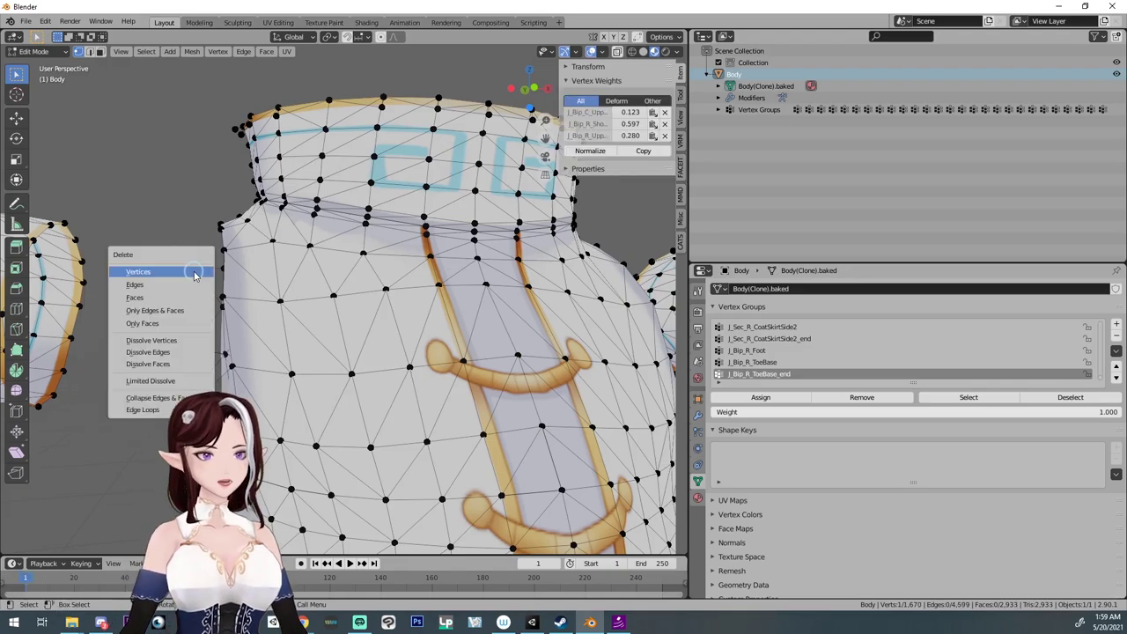
left_click(194, 271)
scroll(141, 326, "up", 2)
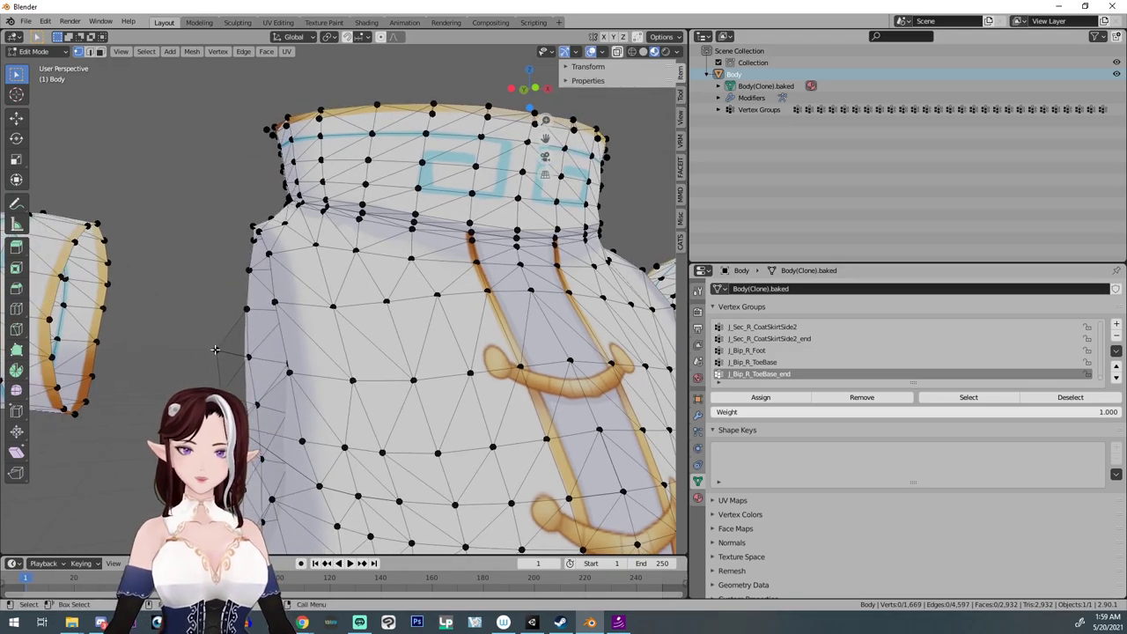
Step: Delete the last loose vertices beside the jacket, leaving 1,665 vertices
left_click(217, 351)
key("Delete")
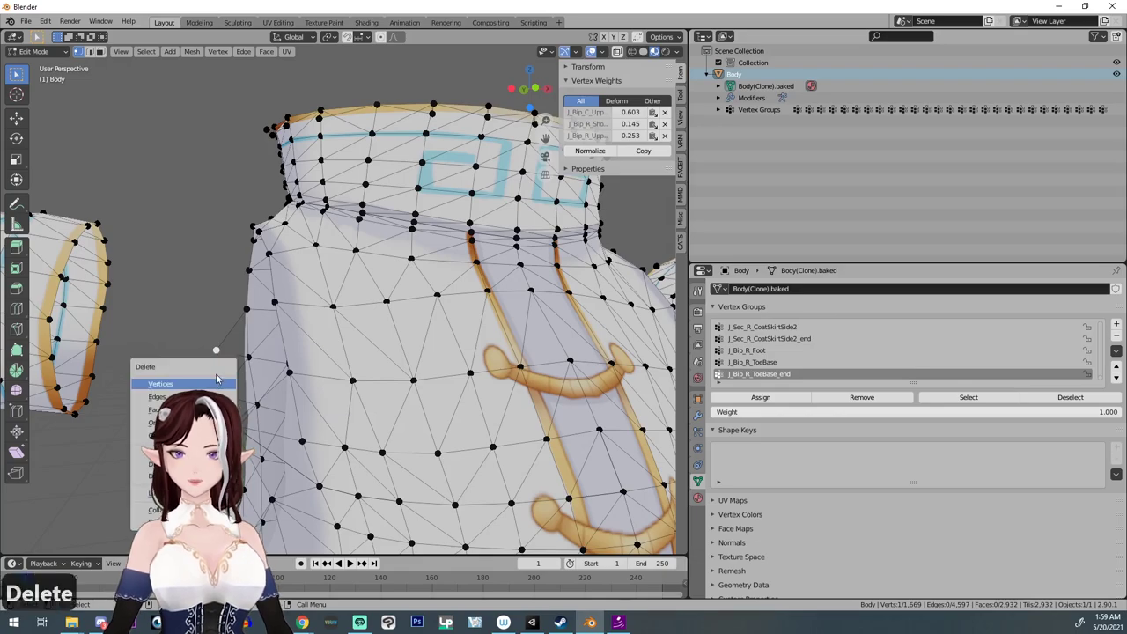
left_click(218, 385)
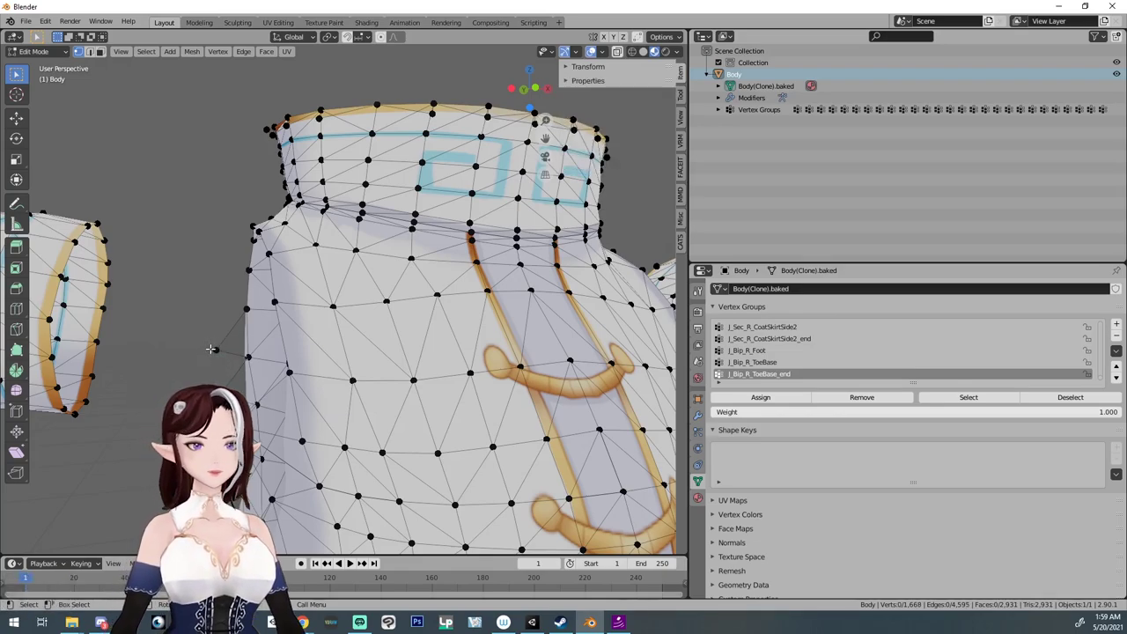
left_click(213, 350)
key("Delete")
left_click(175, 352)
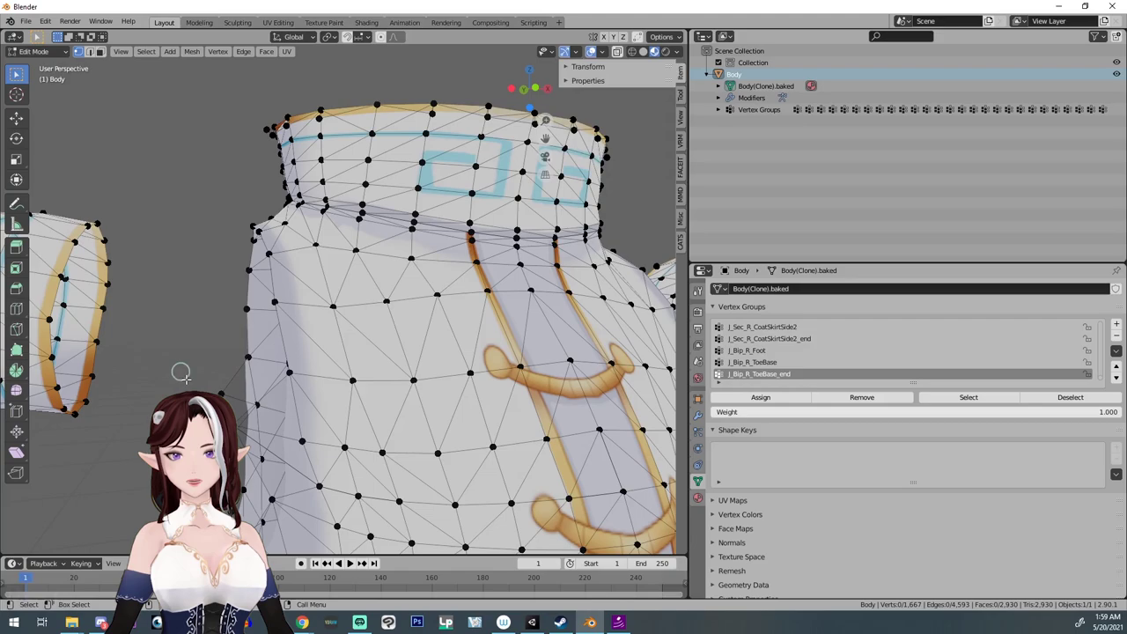
middle_click_drag(184, 378, 203, 379)
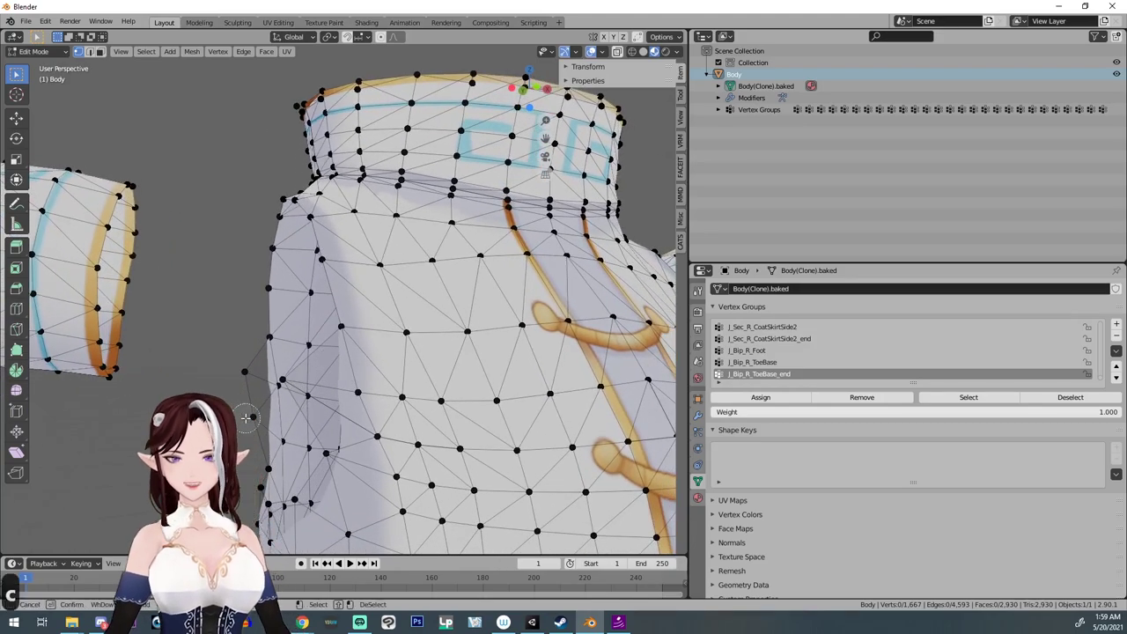
key("Delete")
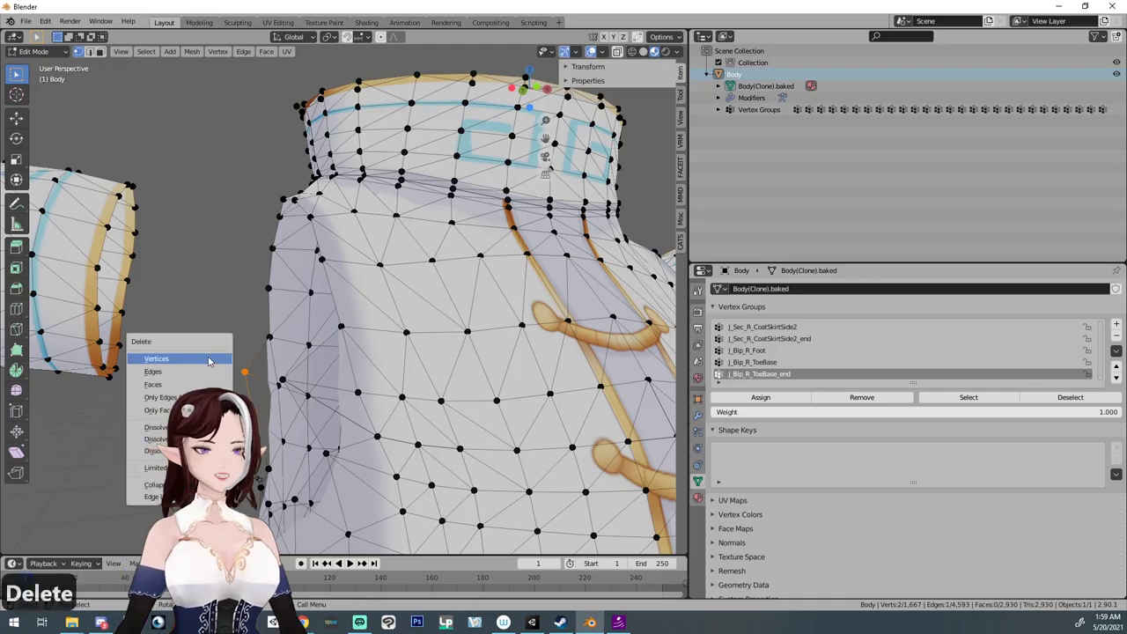
left_click(175, 360)
Step: Orbit and zoom to frame the whole jacket, then widen the outliner and Properties panels
middle_click_drag(235, 378, 221, 377)
scroll(215, 377, "down", 4)
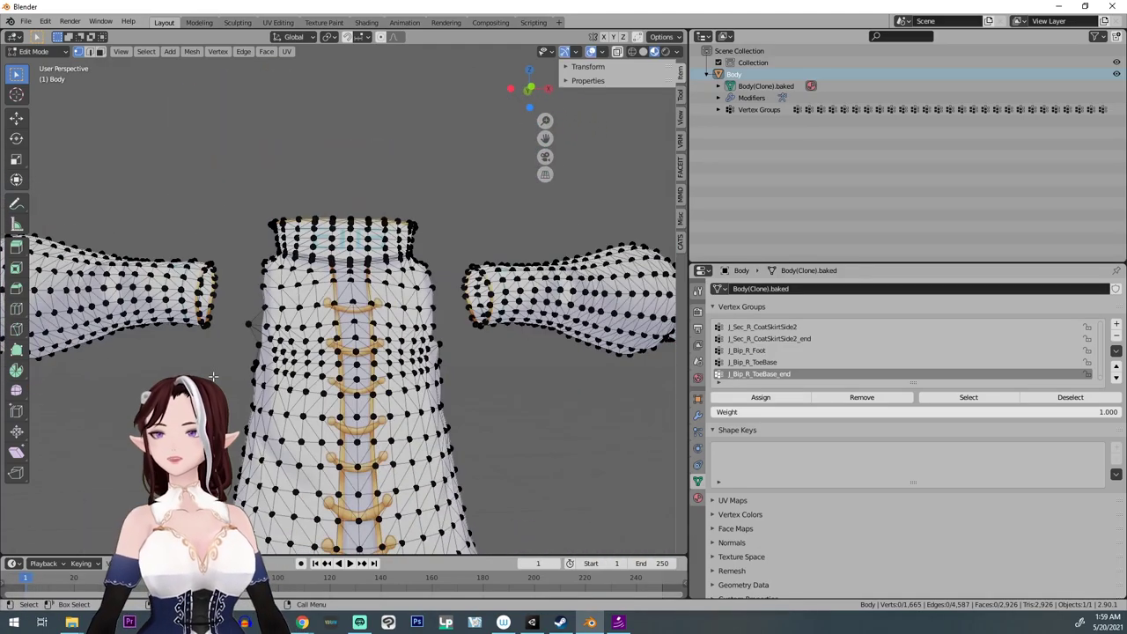
middle_click_drag(277, 411, 160, 378)
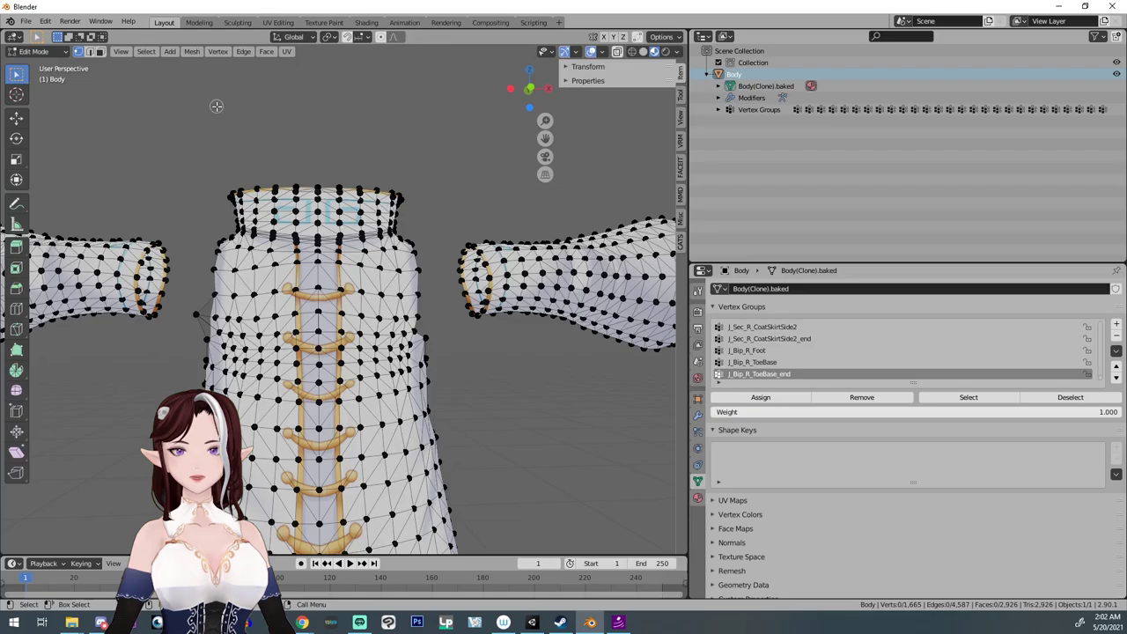
scroll(396, 218, "down", 3)
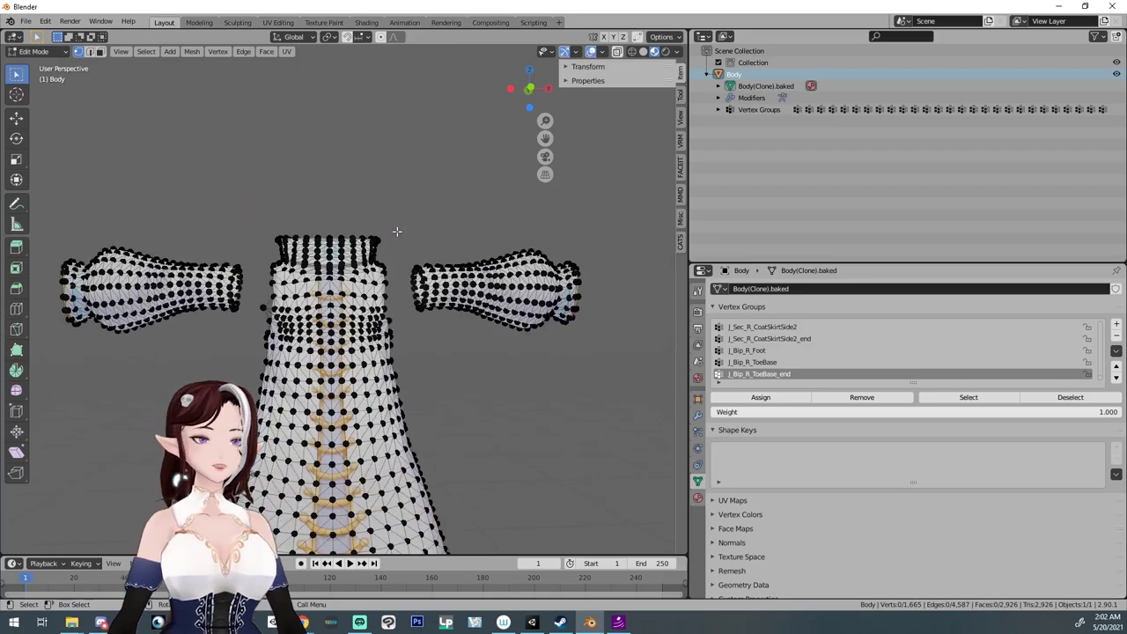
scroll(397, 231, "up", 5)
middle_click_drag(379, 231, 371, 266, "shift")
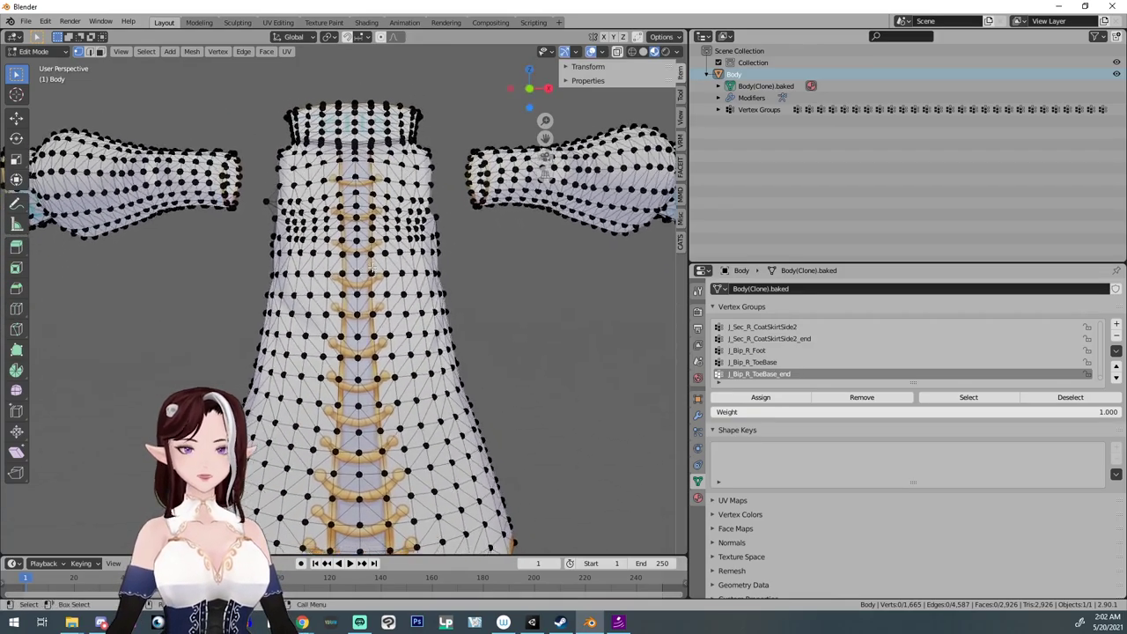
scroll(371, 266, "down", 2)
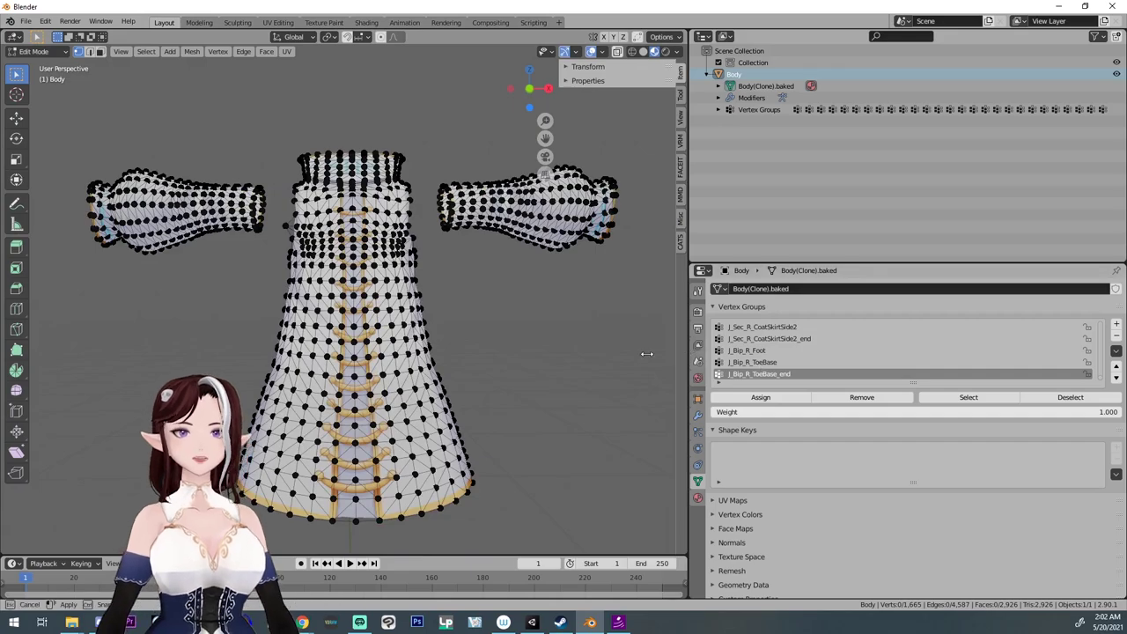
left_click_drag(647, 353, 627, 353)
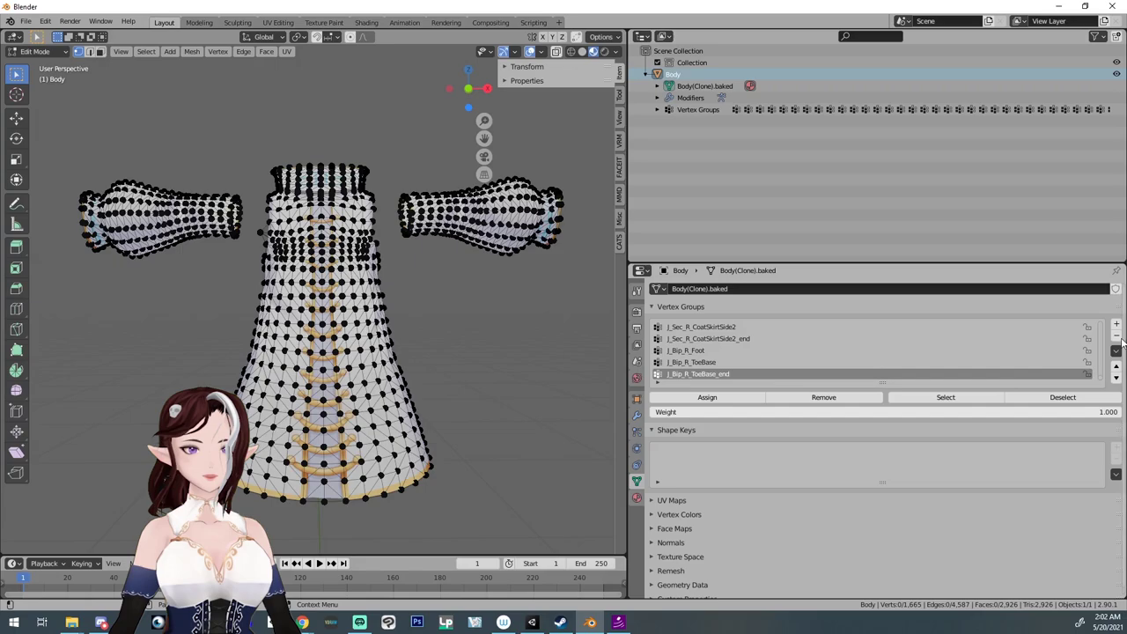
Step: Lock the Root vertex group, then switch the jacket to Object Mode and back to Edit Mode
scroll(953, 375, "up", 10)
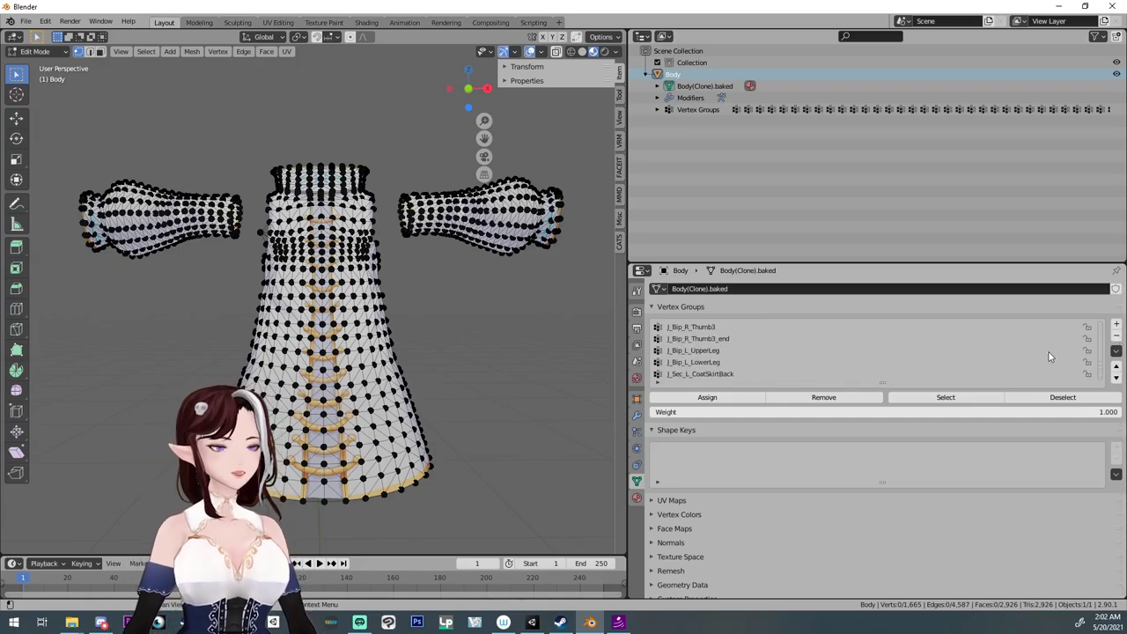
scroll(1112, 372, "up", 10)
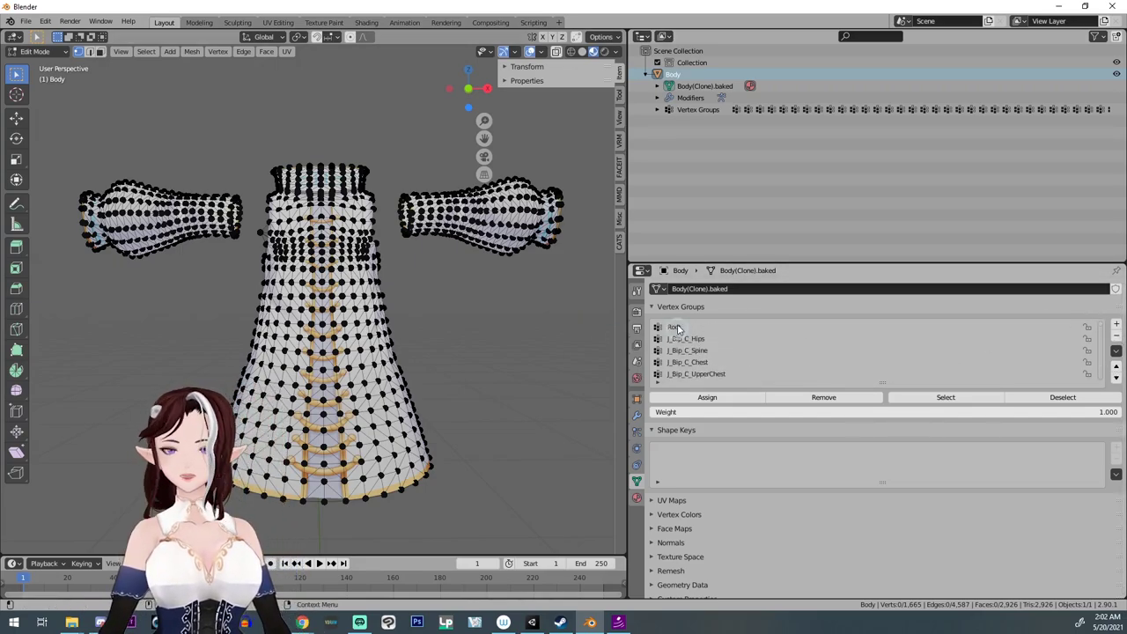
left_click(678, 326)
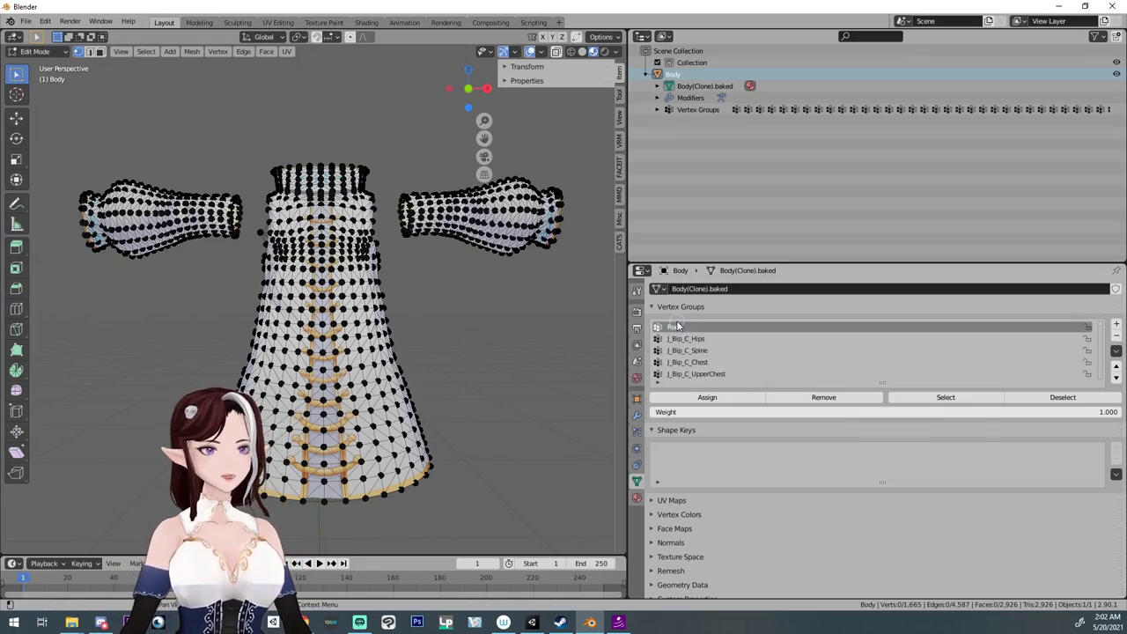
left_click(1088, 328)
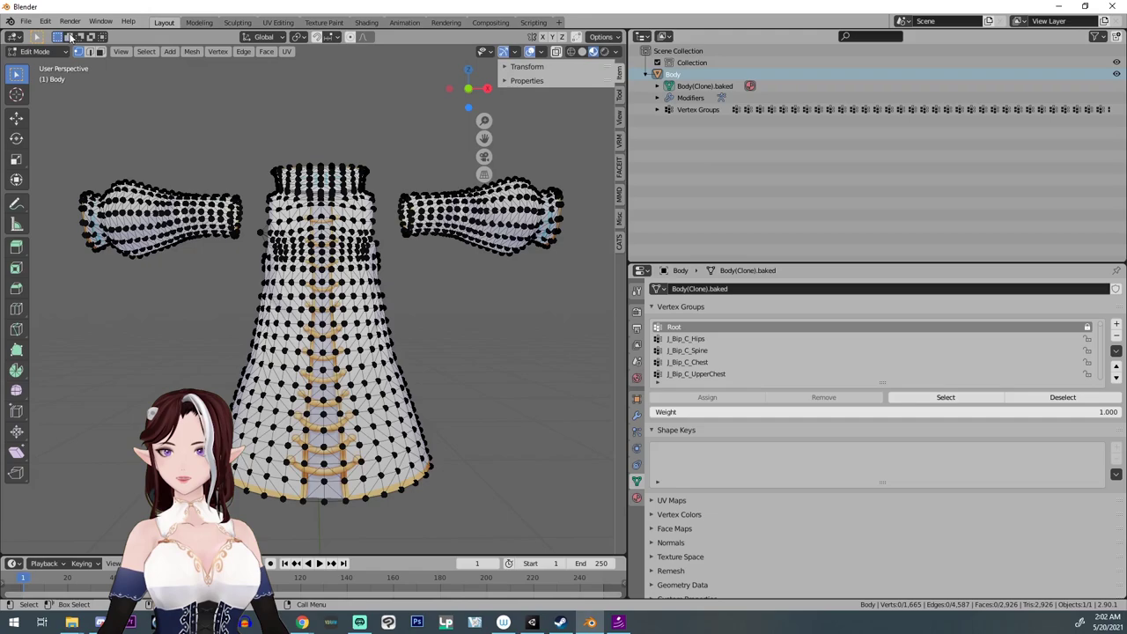
left_click(35, 51)
left_click(35, 67)
left_click(662, 185)
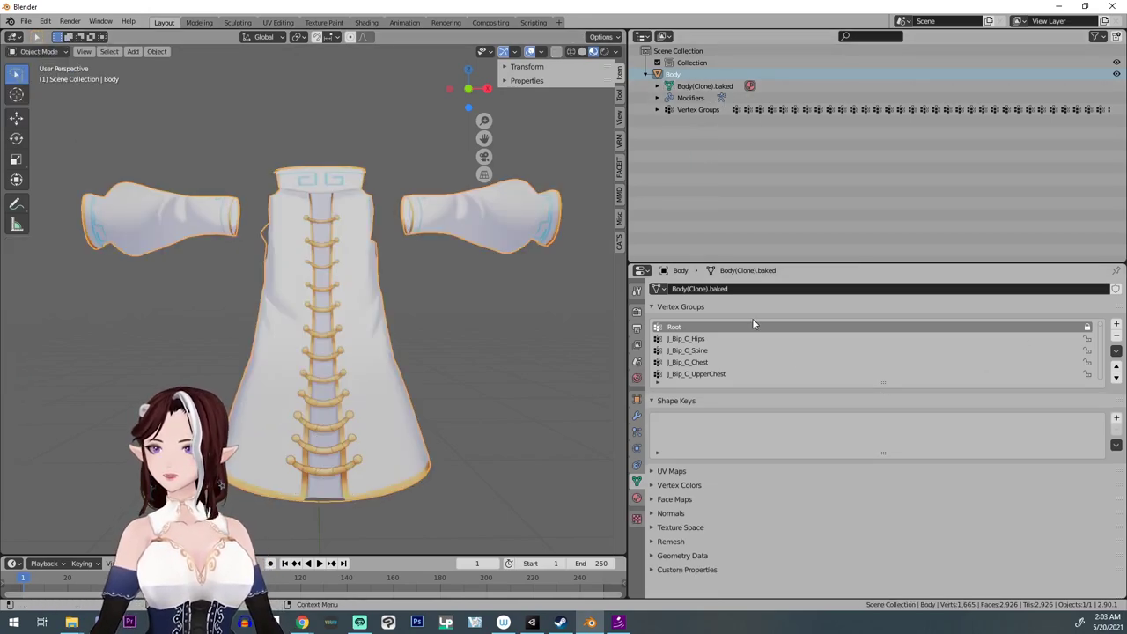
left_click(688, 87)
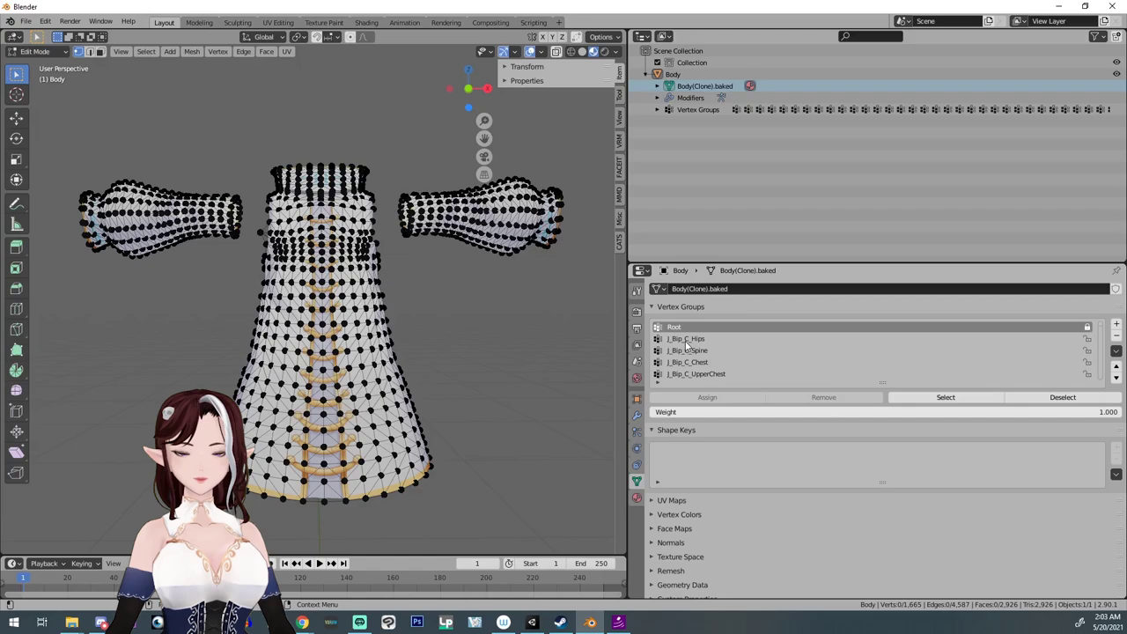
Step: Select J_Bip_C_Hips vertices, brush-add the bottom rim, then lock the J_Bip_C_Hips group
left_click(686, 340)
left_click(947, 401)
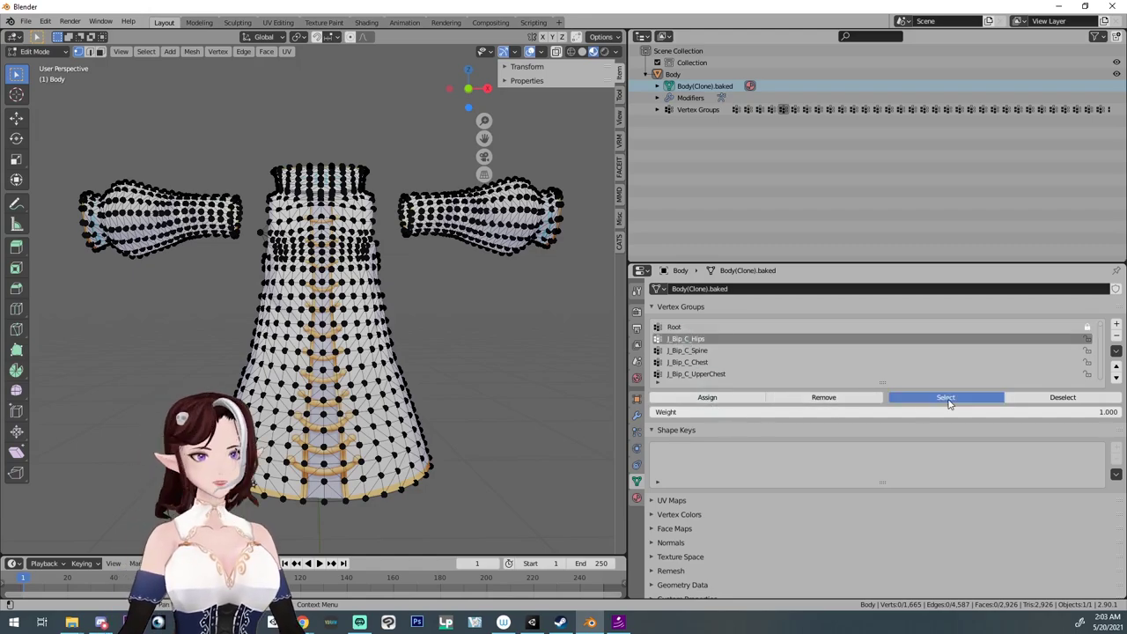
mouse_move(516, 396)
middle_mouse_down()
mouse_move(498, 360)
mouse_move(516, 379)
middle_mouse_up()
key("c")
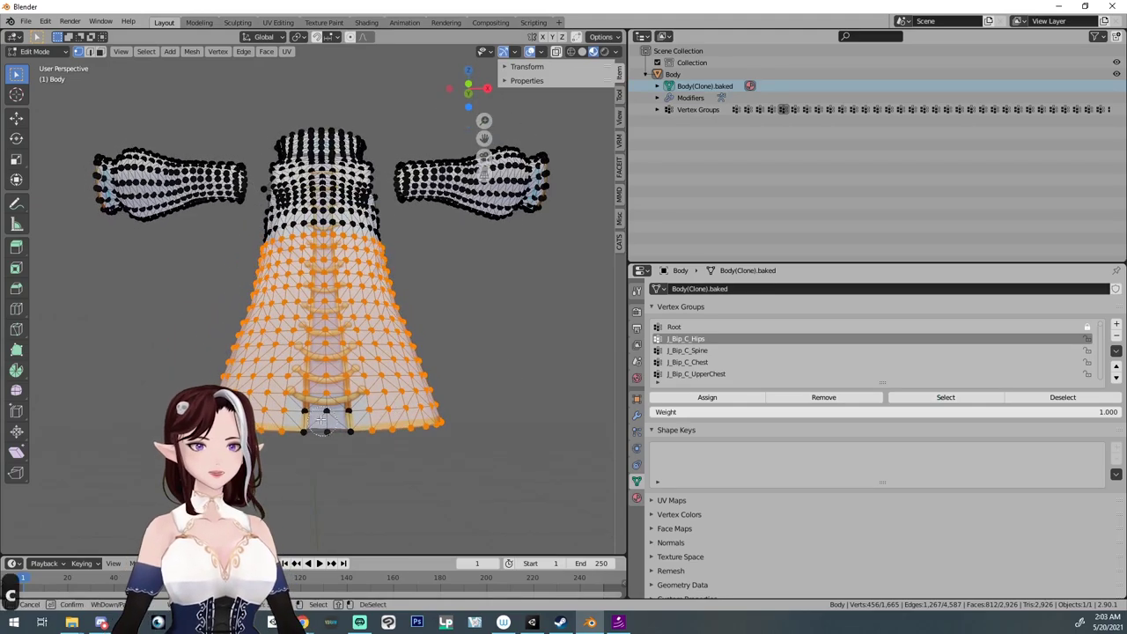
mouse_move(317, 427)
left_mouse_down()
mouse_move(349, 420)
mouse_move(295, 440)
left_mouse_up()
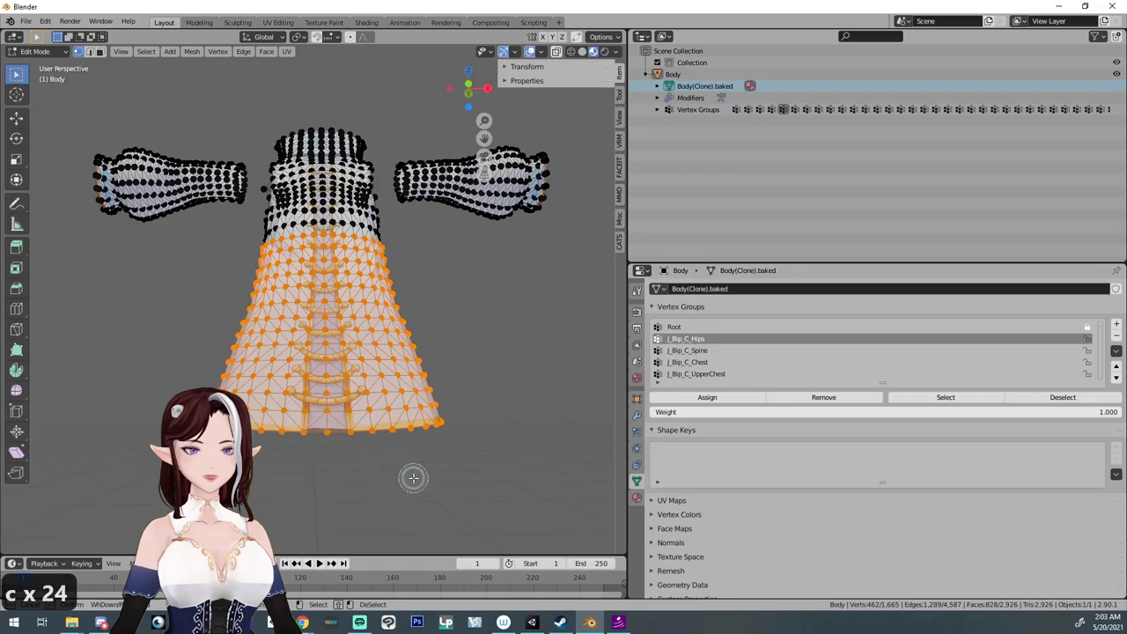
mouse_move(393, 478)
middle_mouse_down()
mouse_move(410, 461)
mouse_move(340, 391)
middle_mouse_up()
key("c")
left_click_drag(340, 391, 344, 380)
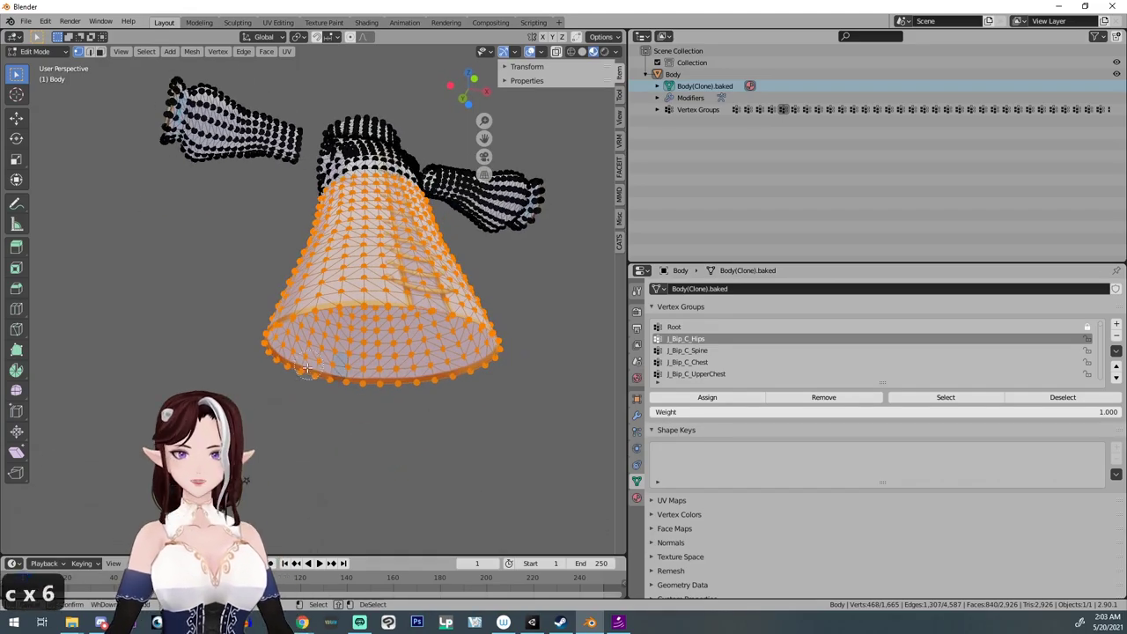
mouse_move(313, 429)
middle_mouse_down()
mouse_move(350, 473)
mouse_move(282, 467)
mouse_move(436, 481)
mouse_move(393, 474)
middle_mouse_up()
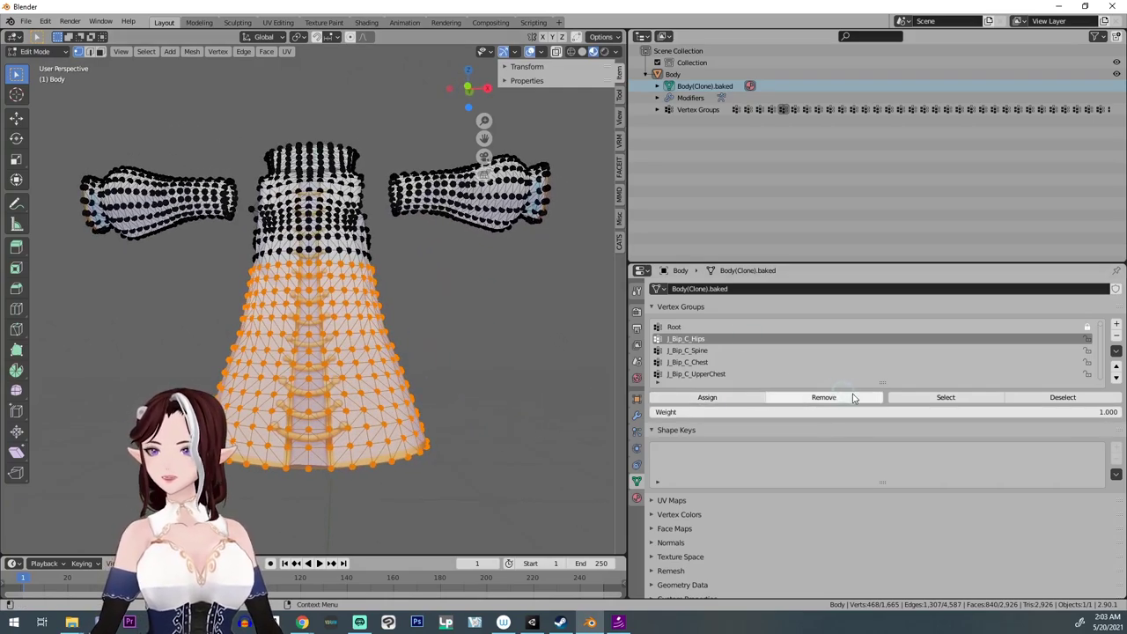
left_click(1061, 398)
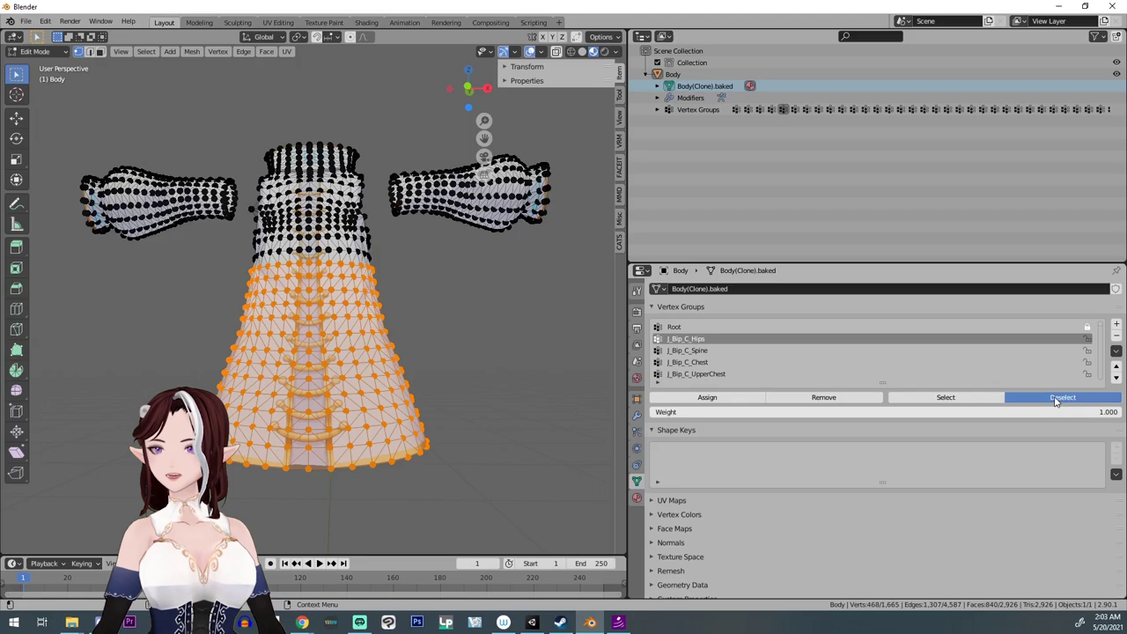
left_click(1089, 339)
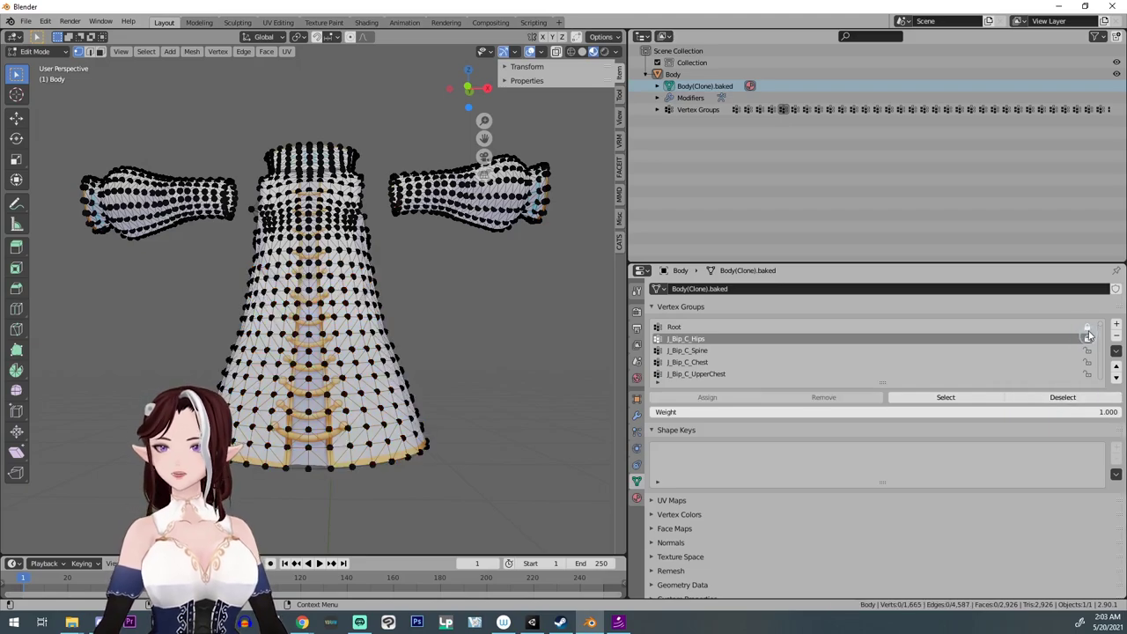
Step: Select and inspect the J_Bip_C_Spine group's vertices, then lock that group
left_click(690, 351)
left_click(941, 398)
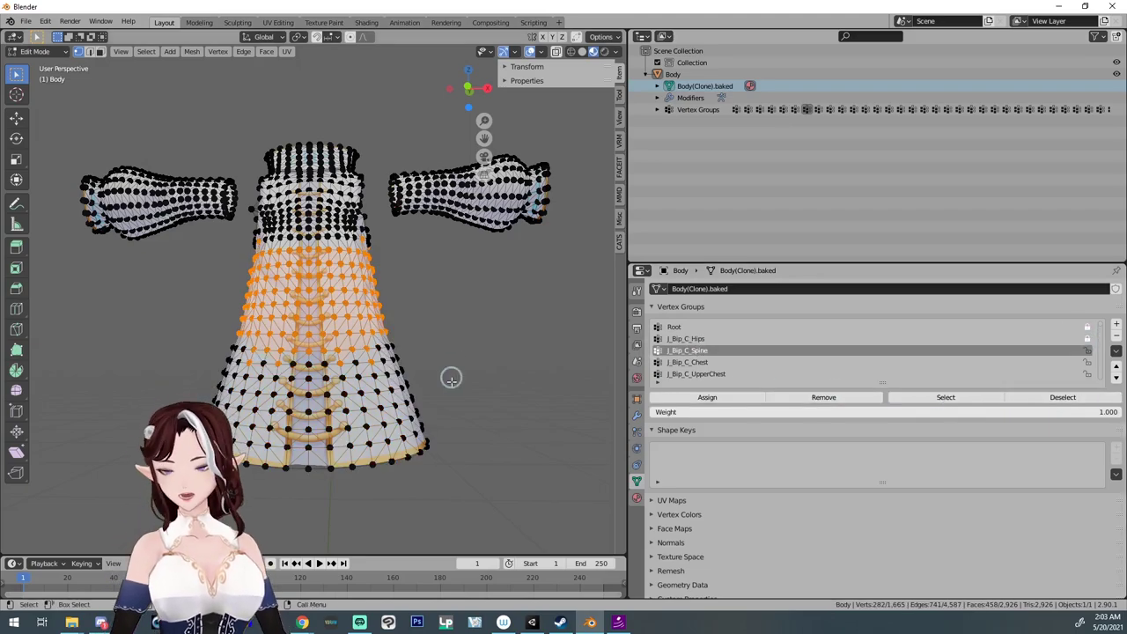
mouse_move(451, 378)
middle_mouse_down()
mouse_move(335, 397)
mouse_move(453, 397)
middle_mouse_up()
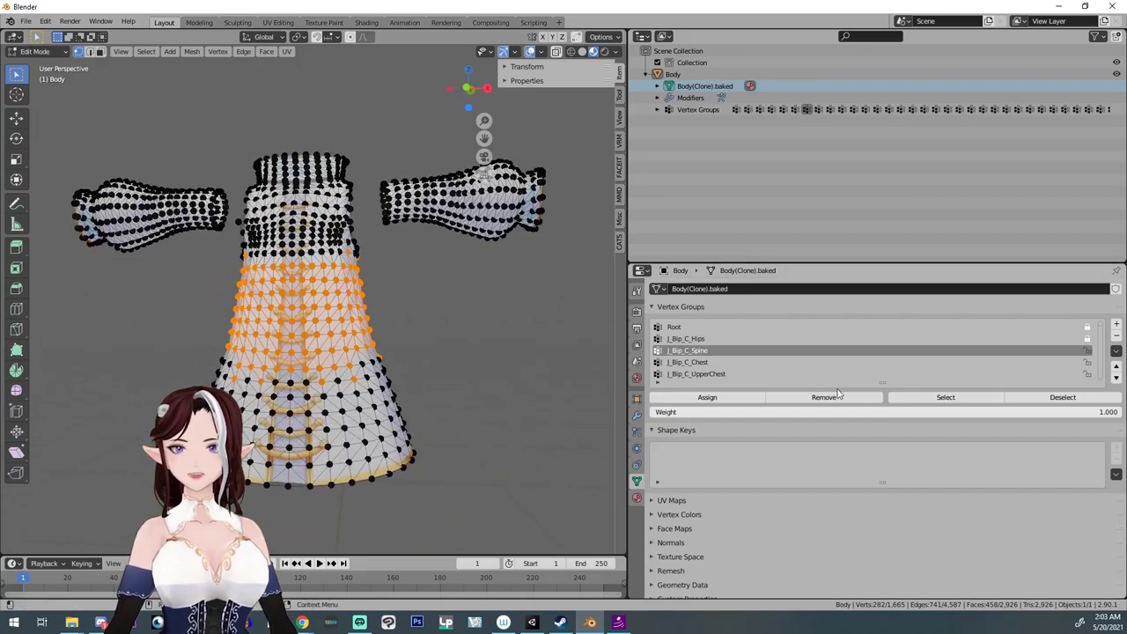
left_click(1088, 351)
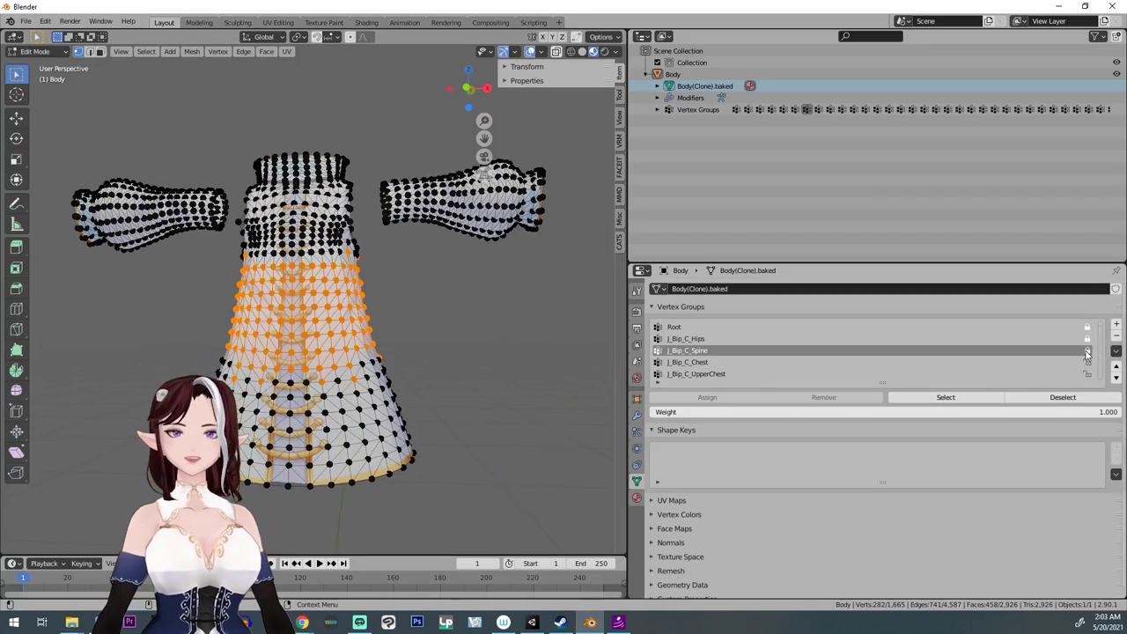
Step: Select all J_Bip_C_Chest vertices and switch to wireframe to see through the jacket
left_click(1063, 400)
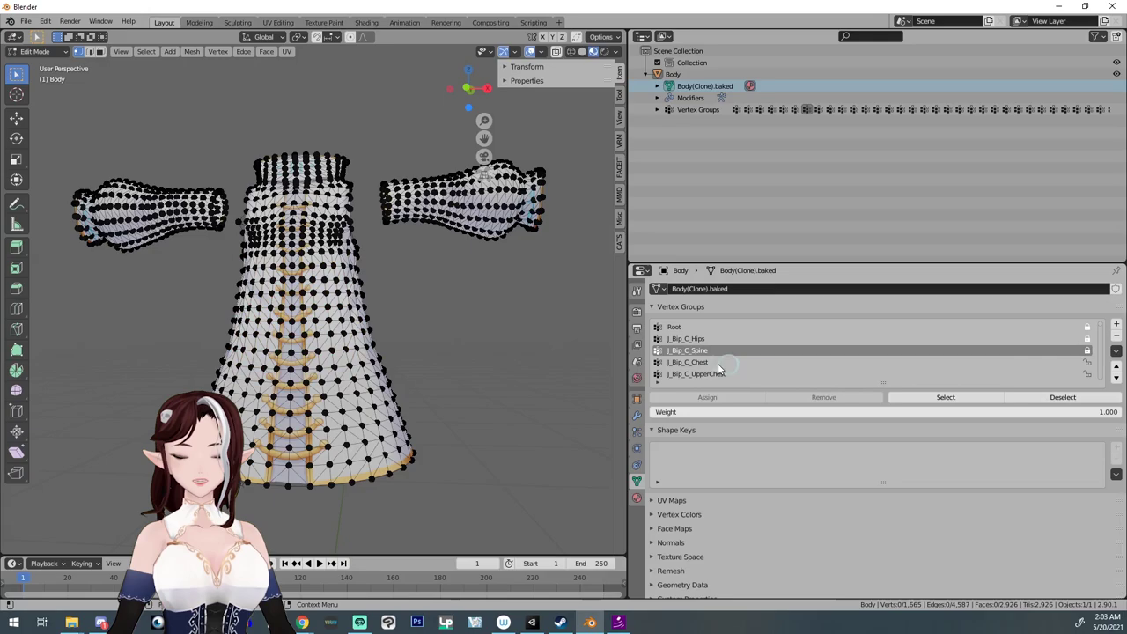
left_click(696, 362)
left_click(941, 399)
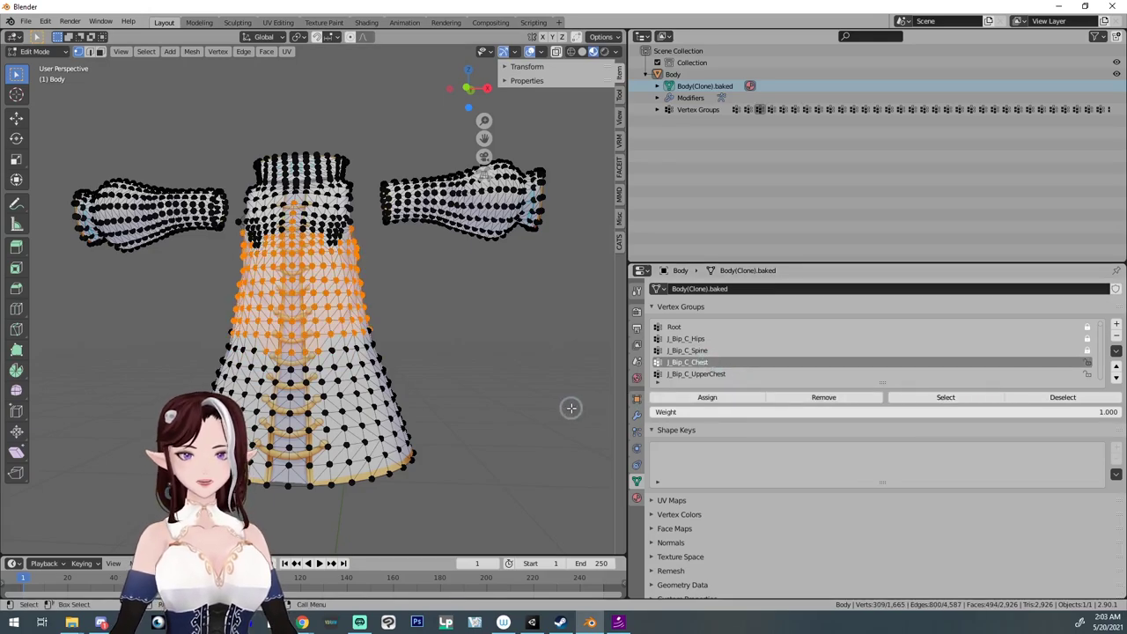
middle_click_drag(573, 405, 86, 433)
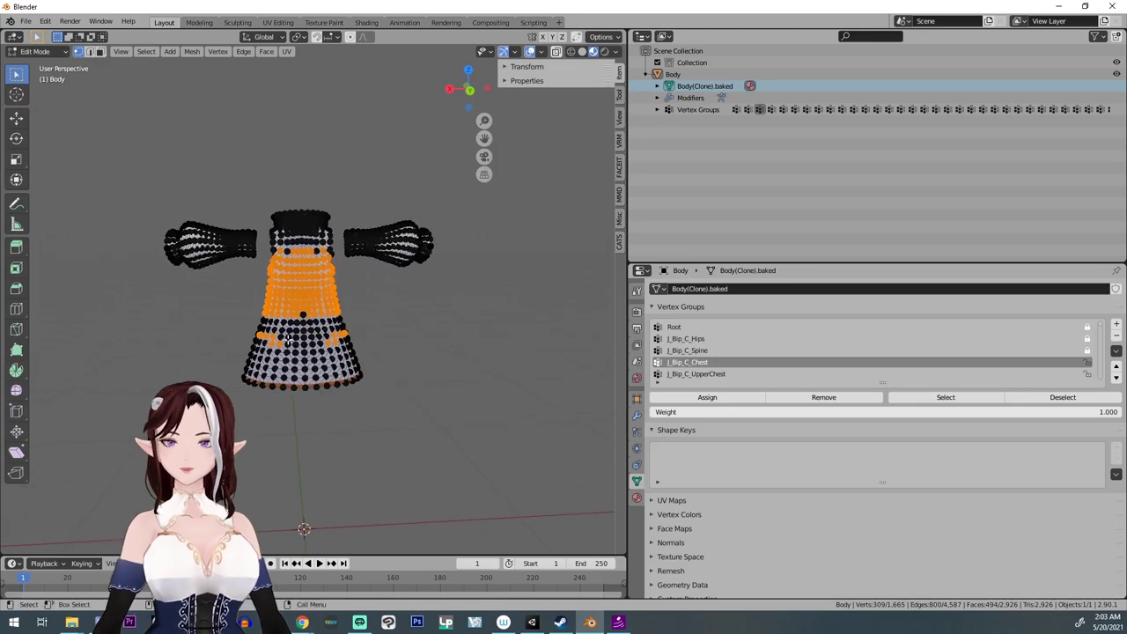
left_click(572, 51)
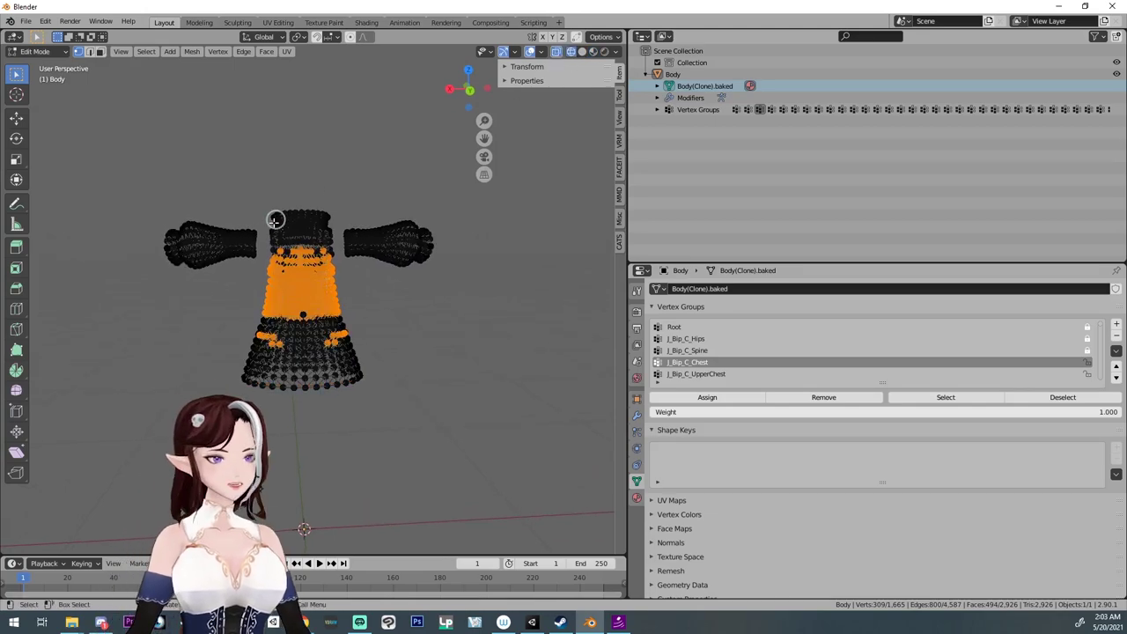
Step: Deselect the chest band and remove the remaining stray vertices from J_Bip_C_Chest
key("c")
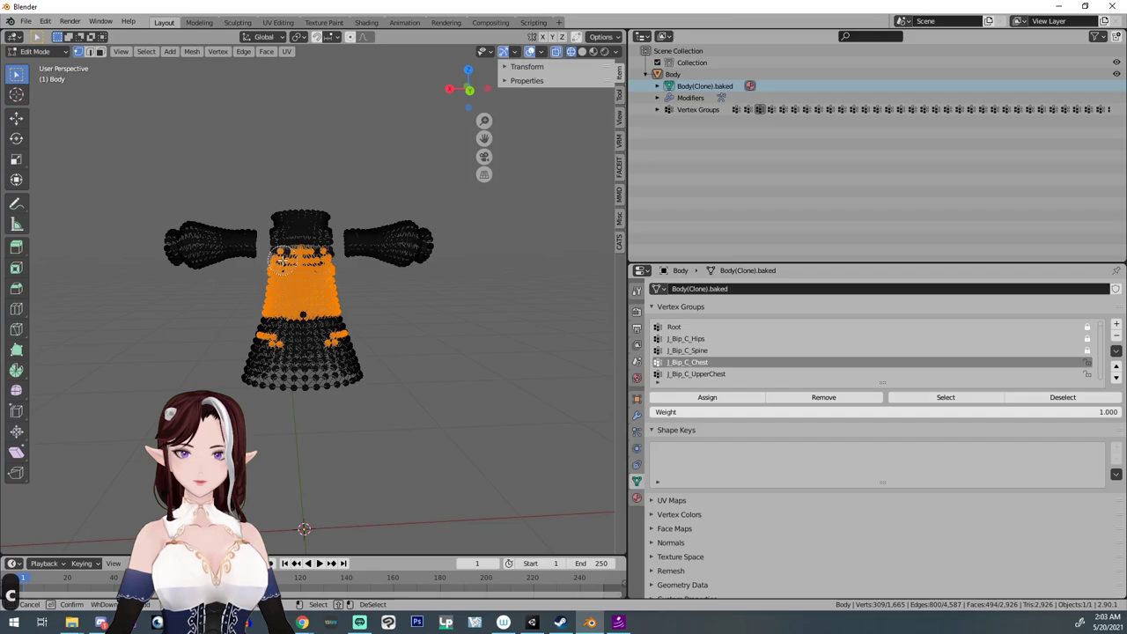
mouse_move(280, 258)
middle_mouse_down()
mouse_move(328, 262)
mouse_move(340, 291)
mouse_move(325, 308)
mouse_move(270, 305)
mouse_move(274, 280)
mouse_move(338, 291)
middle_mouse_up()
right_click(431, 308)
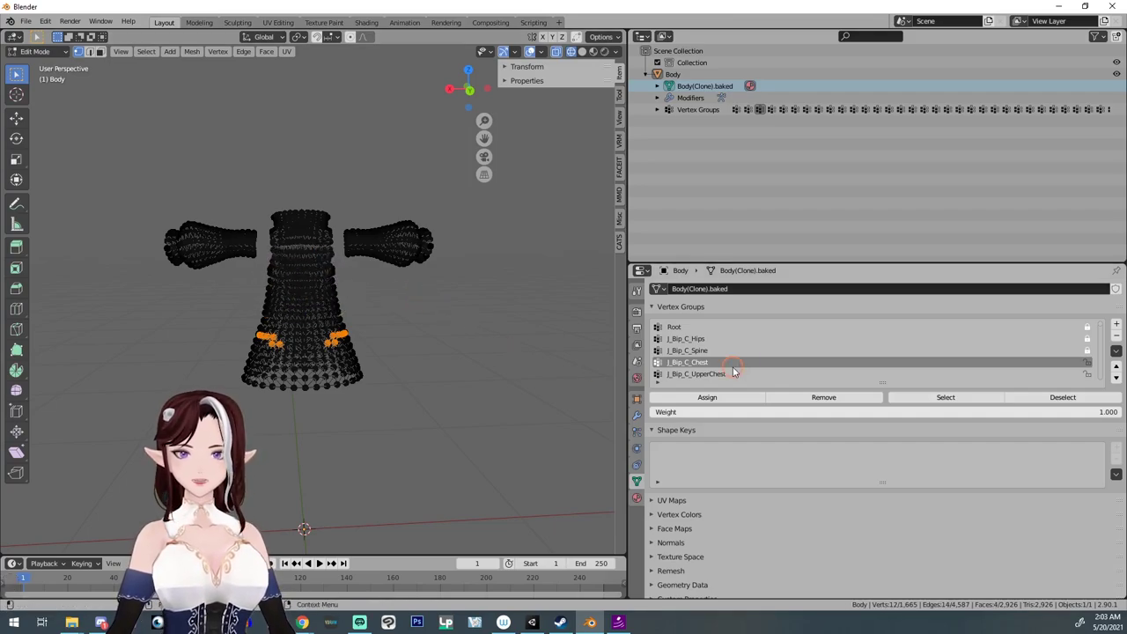
left_click(832, 400)
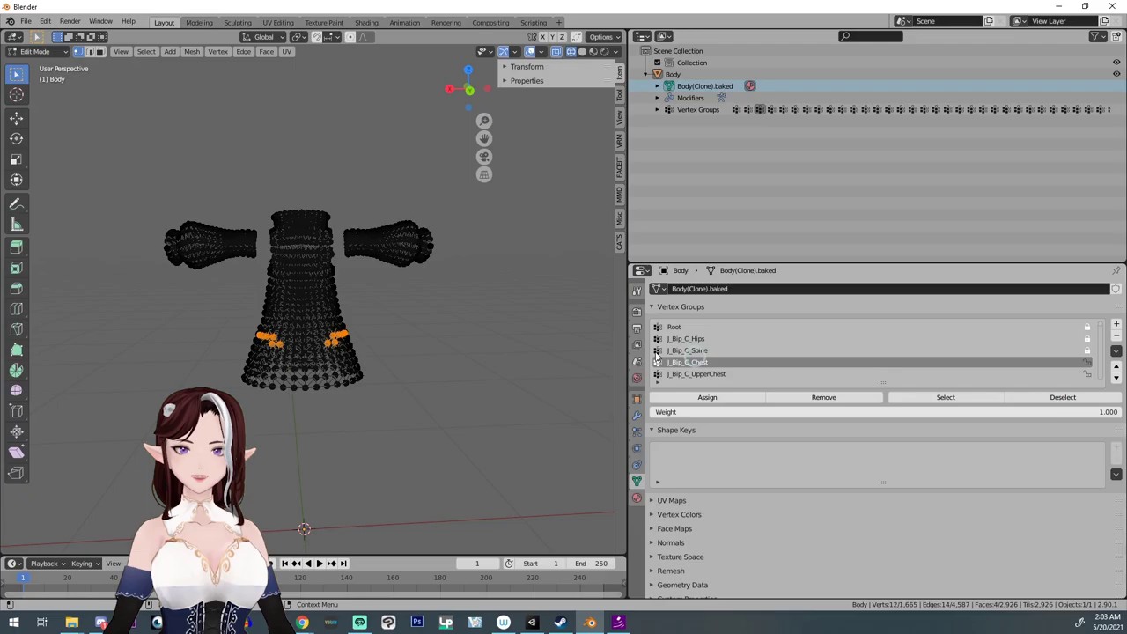
scroll(490, 354, "up", 2)
left_click(494, 355)
middle_click_drag(493, 355, 438, 374)
Step: Return to solid shading, then select all J_Bip_C_UpperChest vertices in wireframe view
left_click(582, 51)
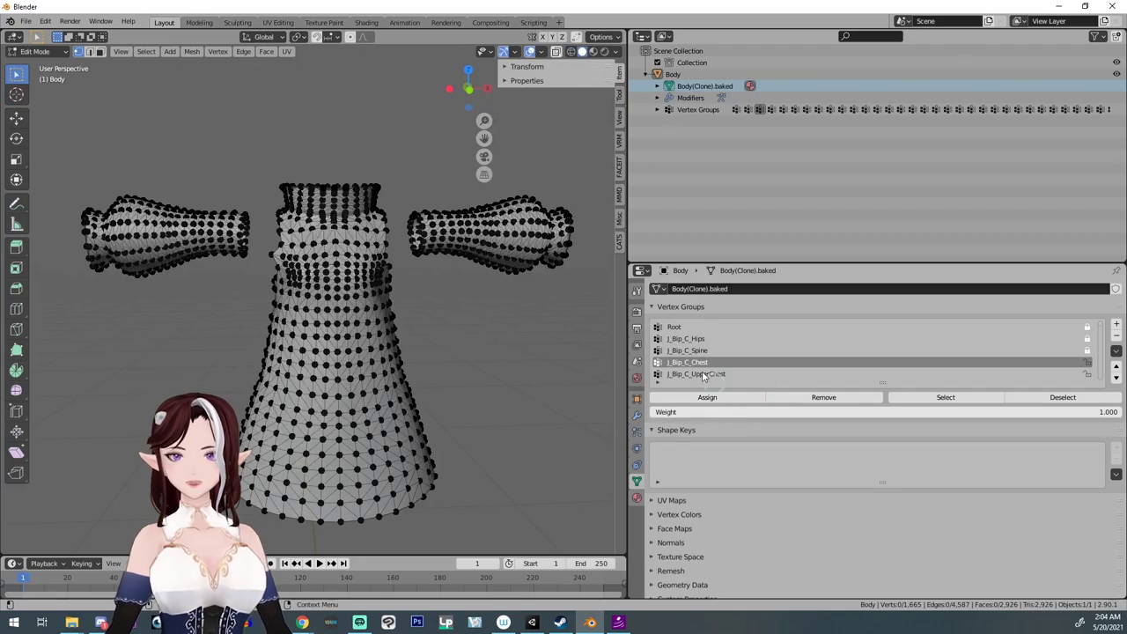
left_click(922, 397)
middle_click_drag(546, 405, 617, 418)
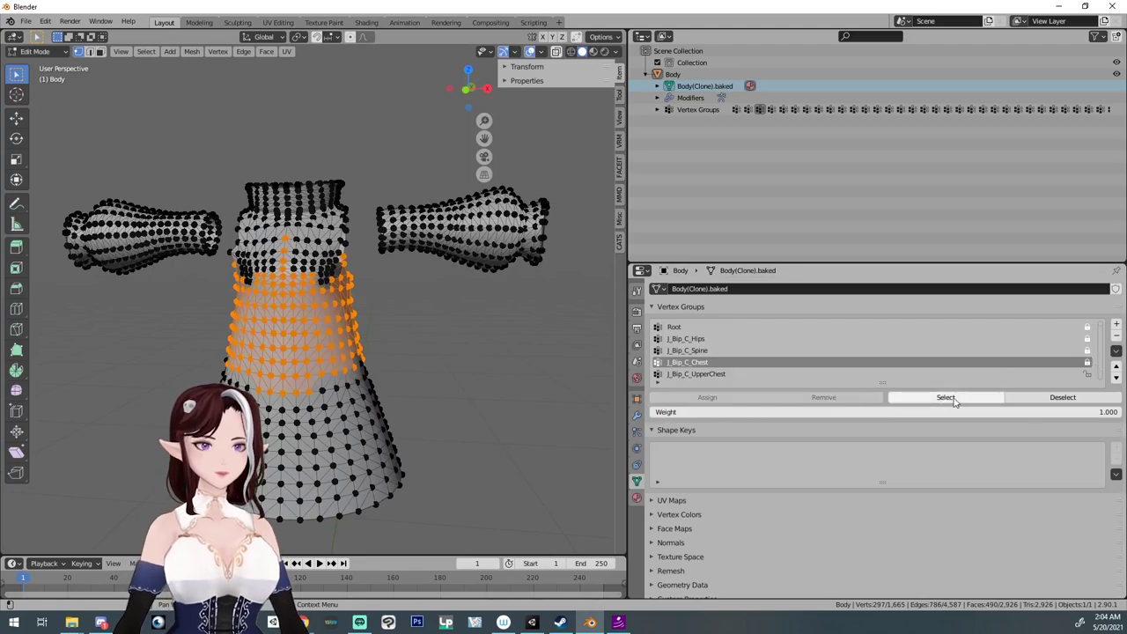
left_click(1061, 397)
left_click(1026, 373)
left_click(934, 397)
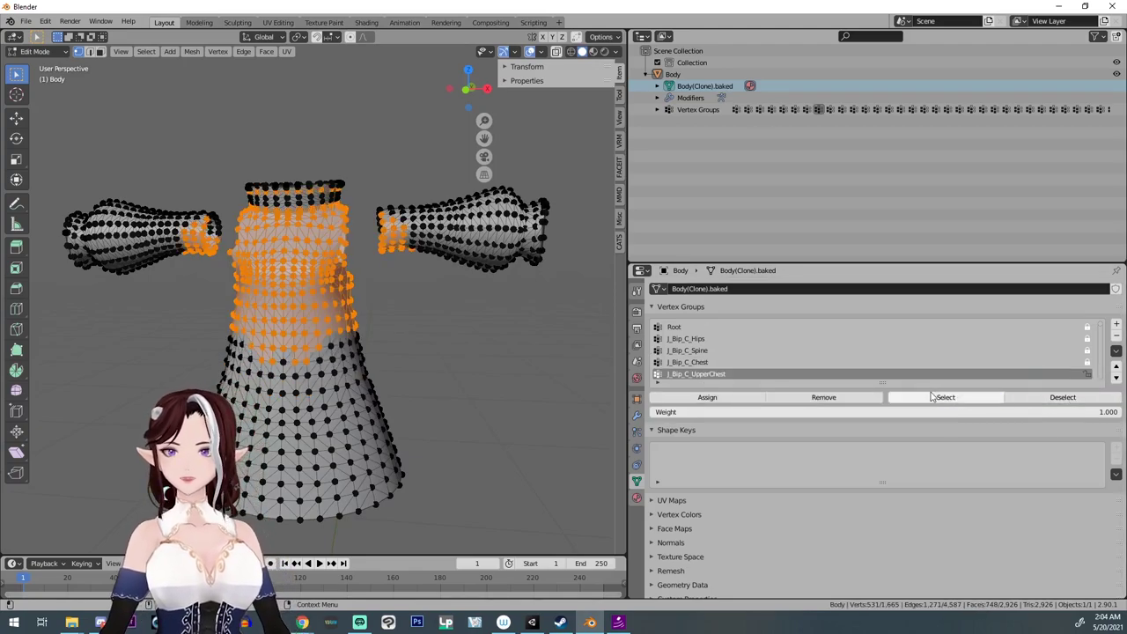
mouse_move(480, 392)
middle_mouse_down()
mouse_move(543, 384)
mouse_move(494, 382)
middle_mouse_up()
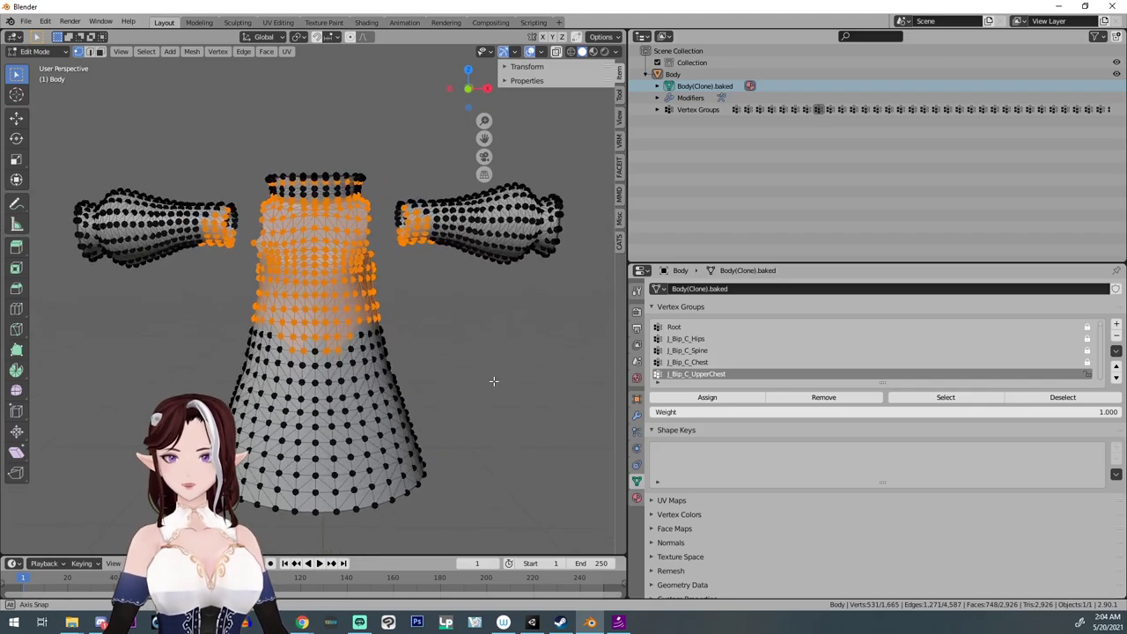
left_click(571, 51)
middle_click_drag(490, 319, 497, 339)
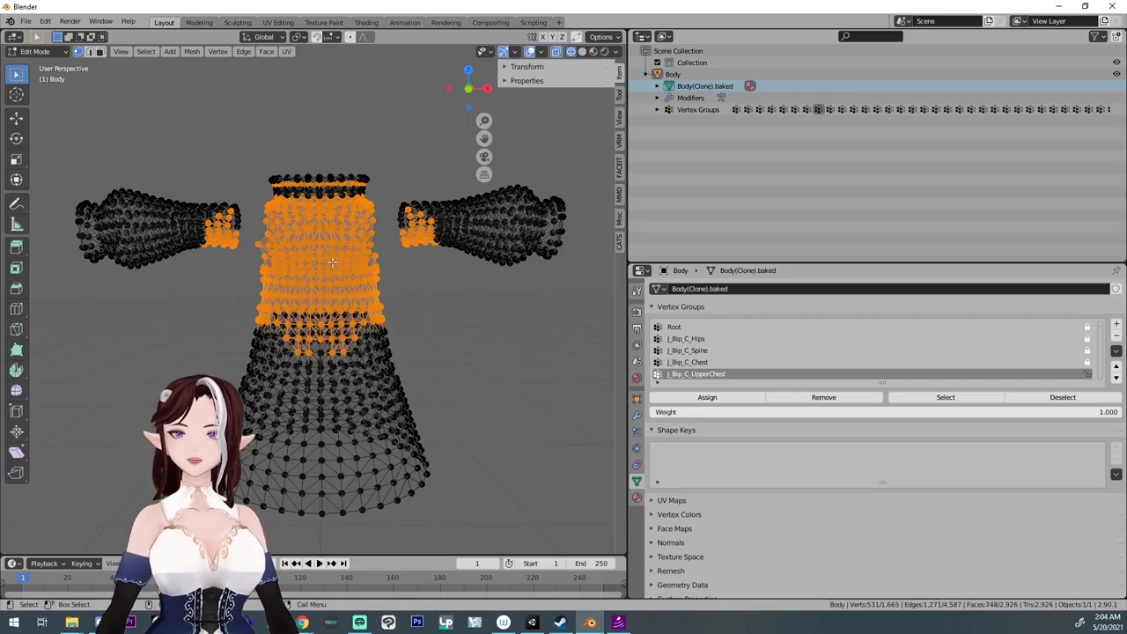
Step: Deselect the torso and remove the sleeve-end vertices from J_Bip_C_UpperChest
key("c")
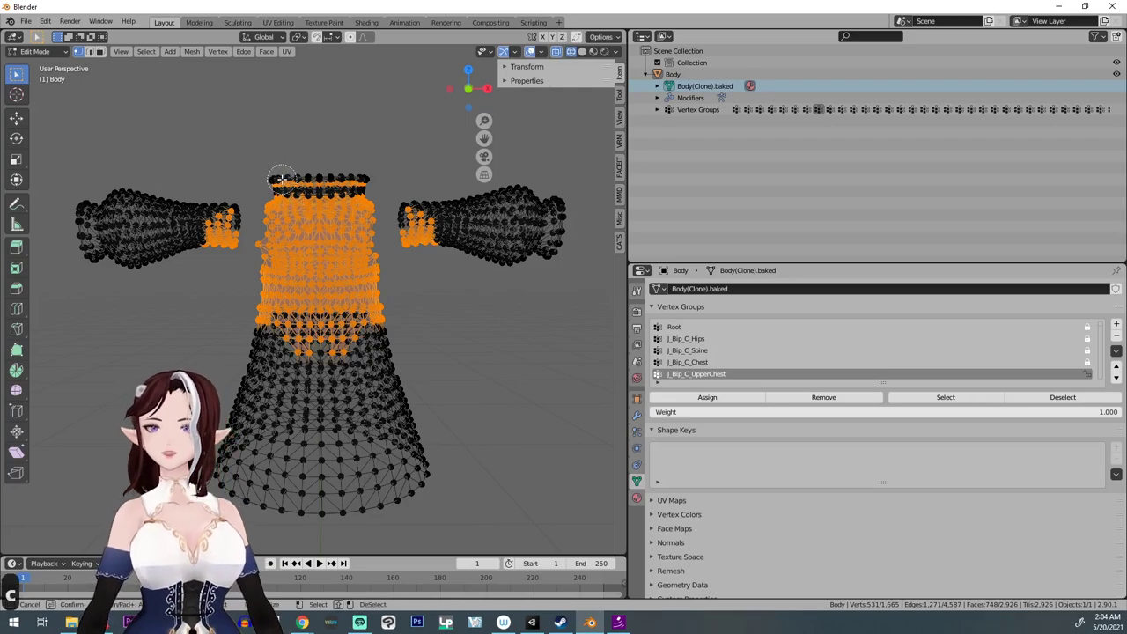
mouse_move(279, 187)
middle_mouse_down()
mouse_move(257, 287)
mouse_move(268, 351)
mouse_move(285, 179)
mouse_move(304, 361)
mouse_move(318, 179)
mouse_move(322, 358)
mouse_move(343, 313)
mouse_move(346, 176)
mouse_move(363, 201)
mouse_move(377, 335)
middle_mouse_up()
right_click(483, 360)
left_click(830, 398)
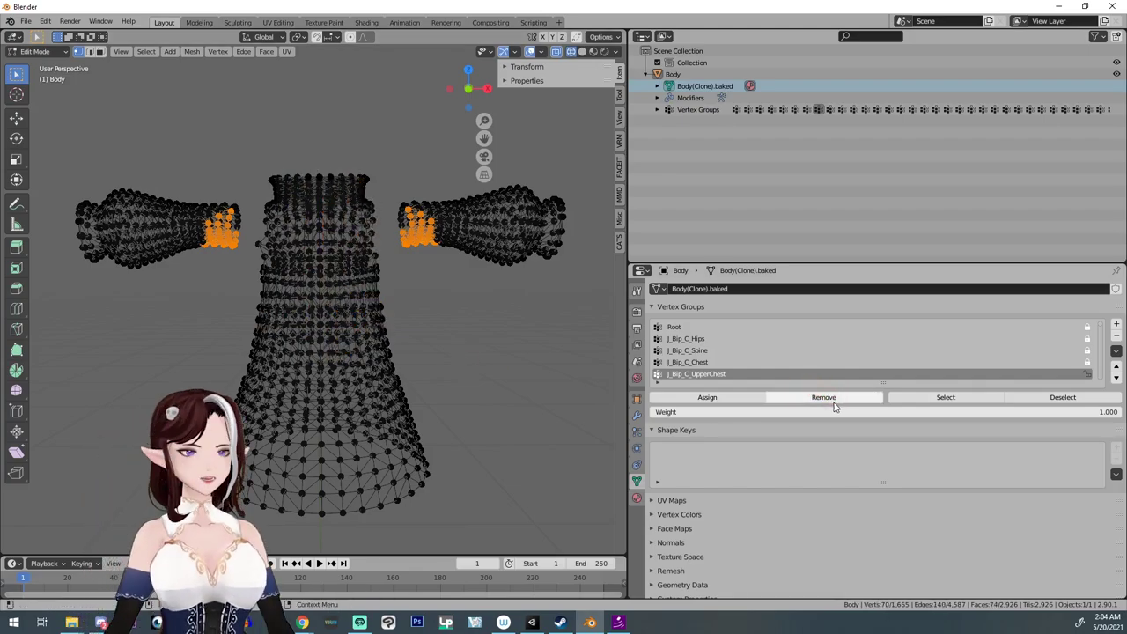
left_click(837, 398)
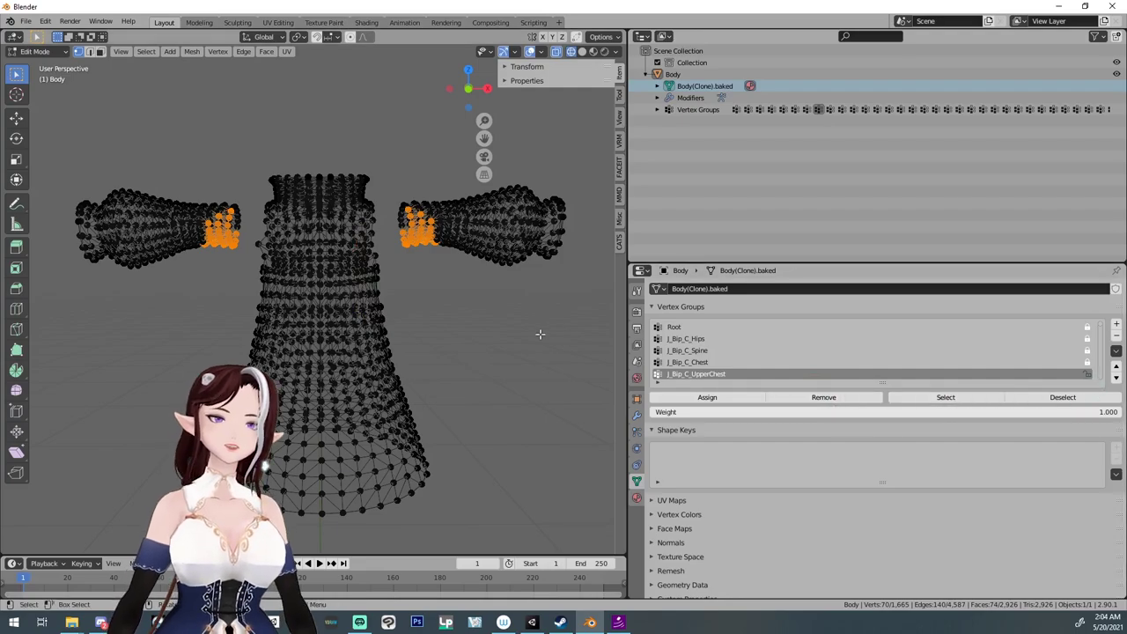
left_click(483, 347)
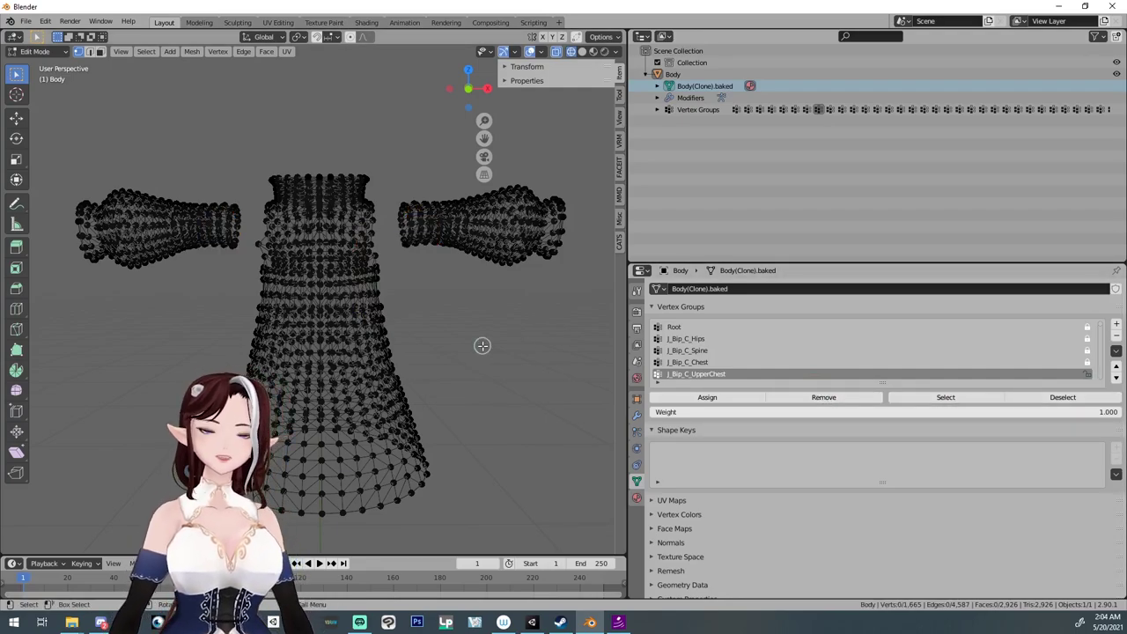
Step: Reselect the J_Bip_C_UpperChest vertices and check the collar ring's selection
left_click(933, 398)
middle_click_drag(604, 370, 468, 367)
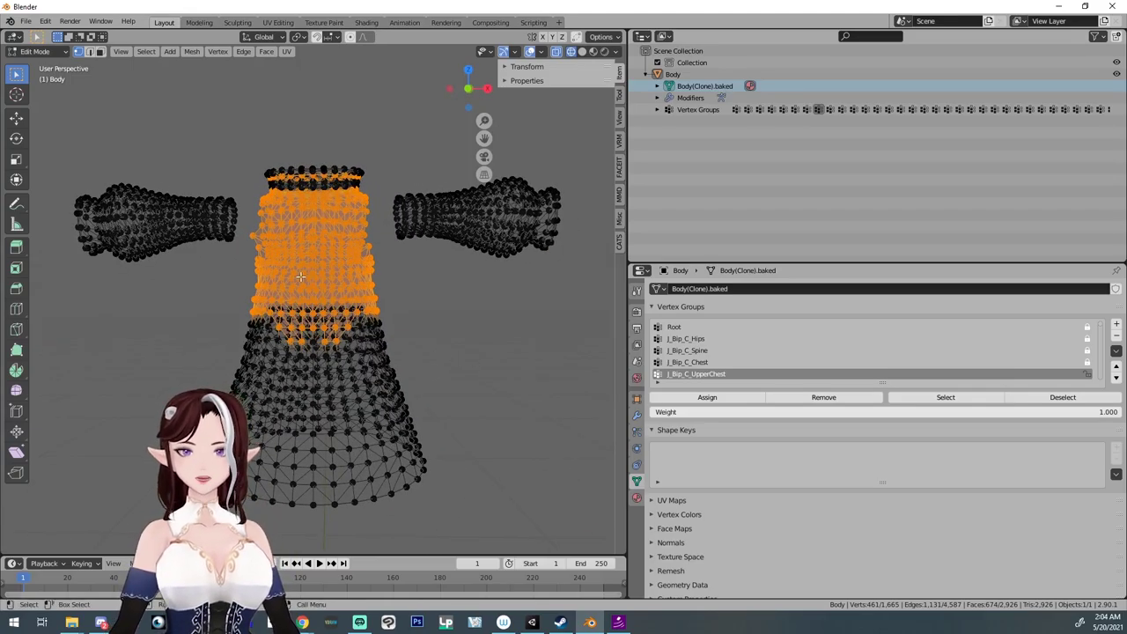
scroll(300, 276, "up", 6)
scroll(300, 273, "down", 4)
middle_click_drag(296, 248, 292, 299, "shift")
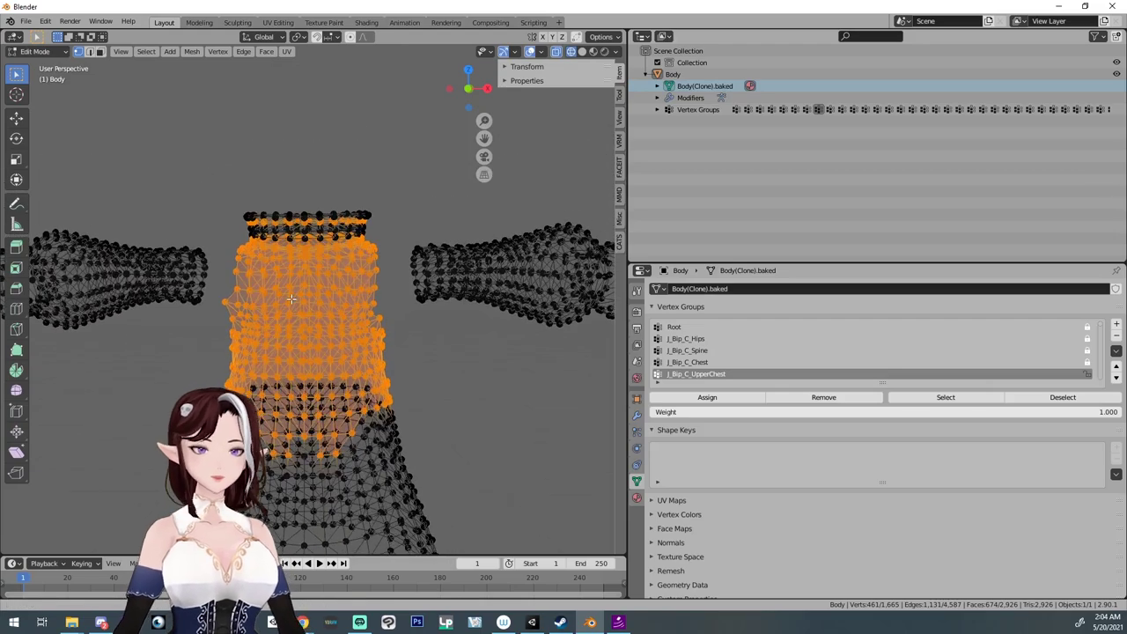
key("c")
mouse_move(244, 219)
middle_mouse_down()
mouse_move(334, 208)
mouse_move(403, 219)
middle_mouse_up()
mouse_move(403, 219)
left_mouse_down()
mouse_move(240, 214)
mouse_move(273, 236)
mouse_move(359, 214)
left_mouse_up()
right_click(354, 185)
mouse_move(353, 182)
middle_mouse_down()
mouse_move(352, 239)
mouse_move(363, 196)
middle_mouse_up()
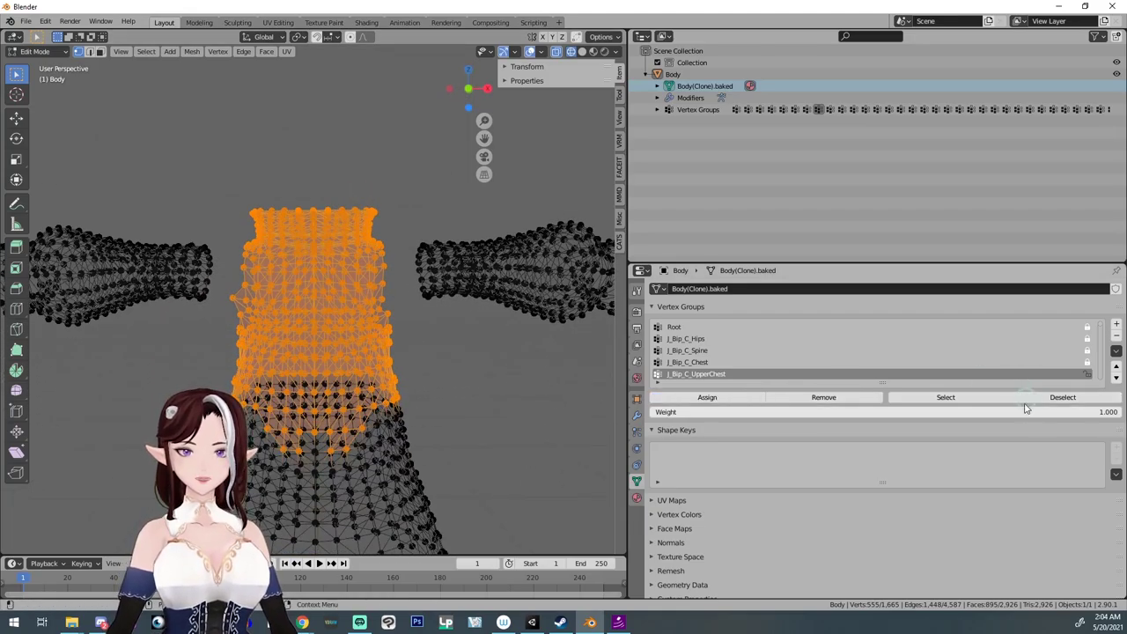
Step: Inspect the J_Sec_L_Bust1 and J_Sec_L_Bust2 vertex groups, clearing each selection afterwards
left_click(1051, 401)
scroll(819, 363, "down", 2)
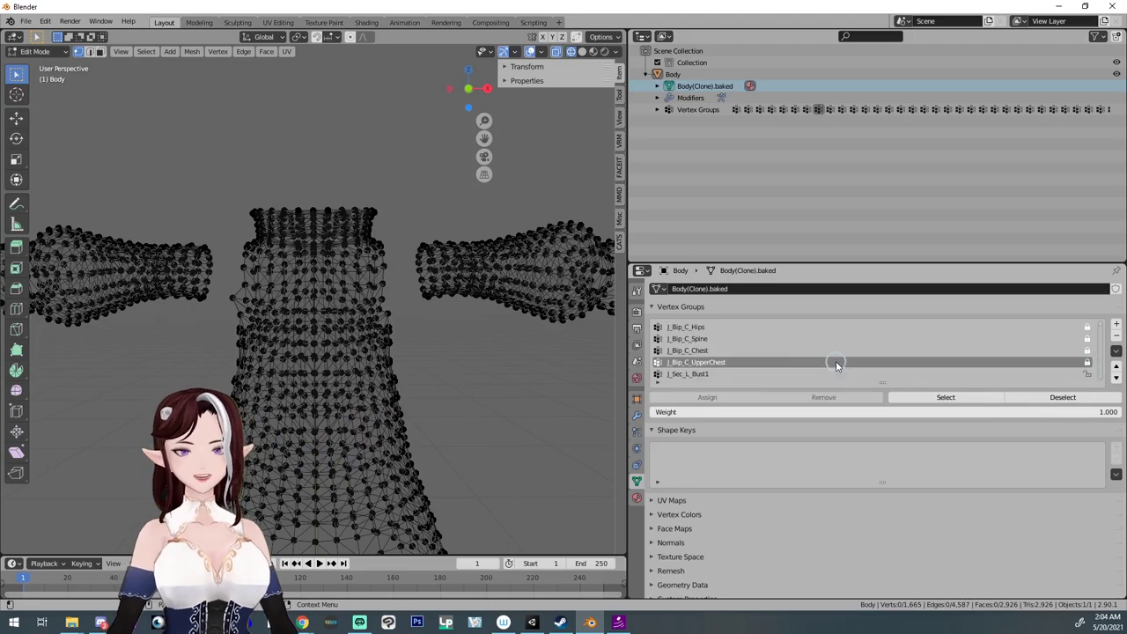
left_click(818, 364)
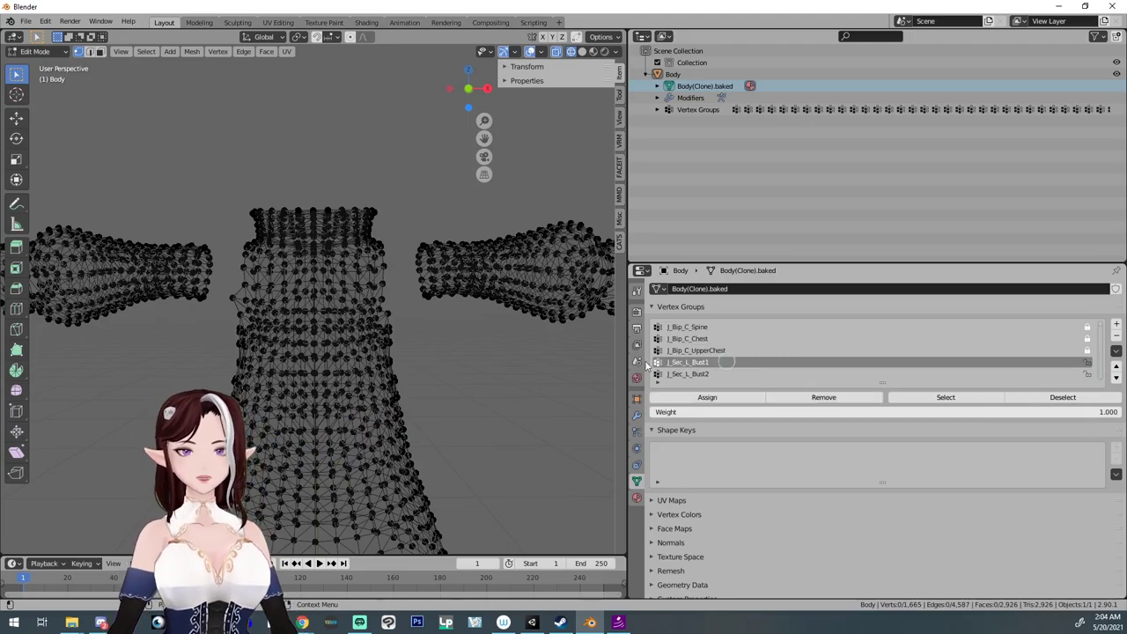
middle_click_drag(405, 423, 398, 390)
scroll(399, 390, "down", 1)
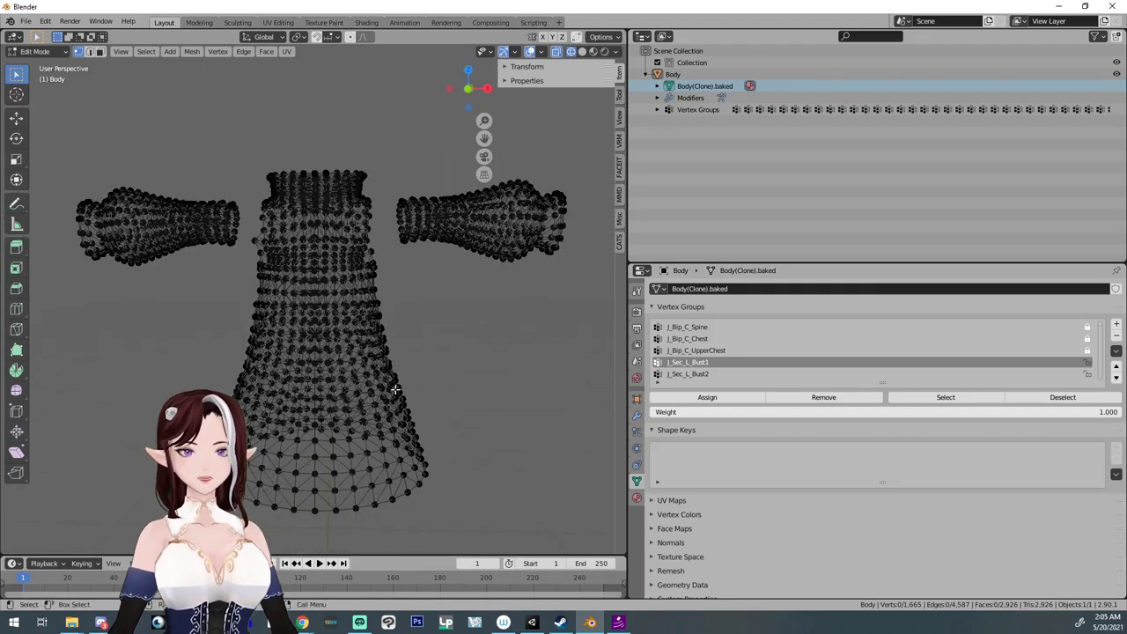
scroll(386, 390, "up", 1)
scroll(379, 390, "down", 1)
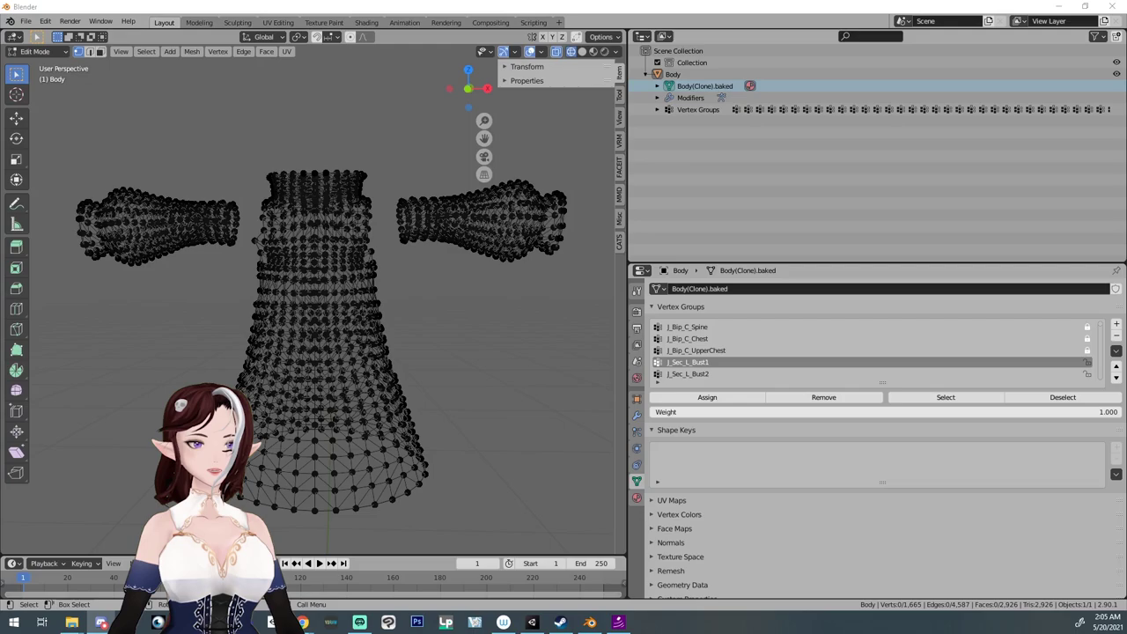
left_click(757, 373)
left_click(949, 398)
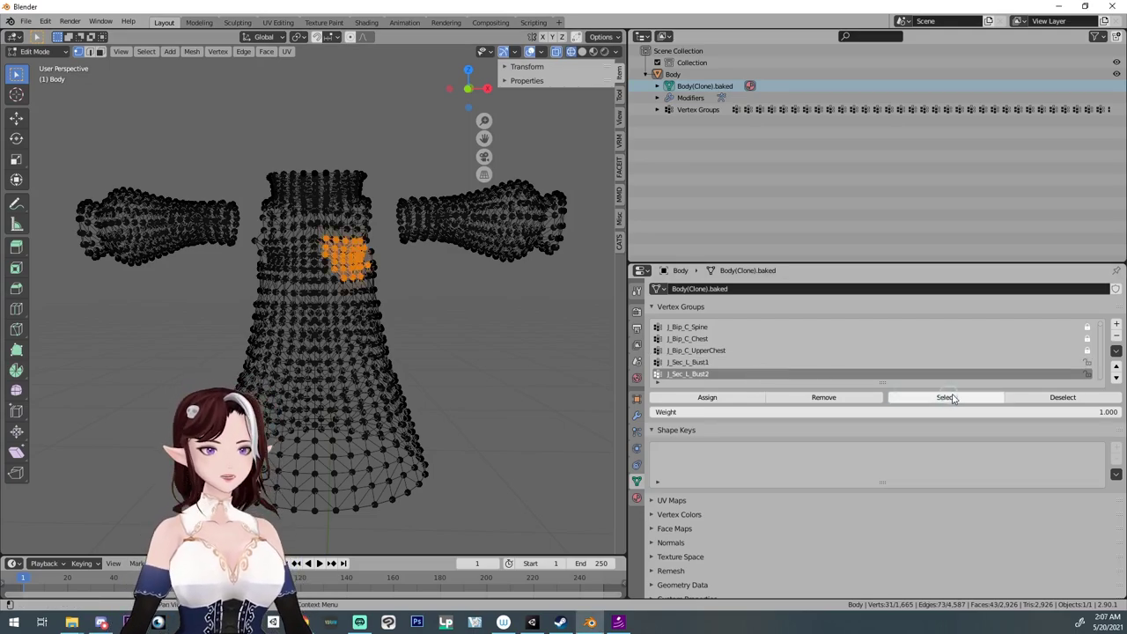
left_click(1063, 397)
scroll(878, 364, "down", 3)
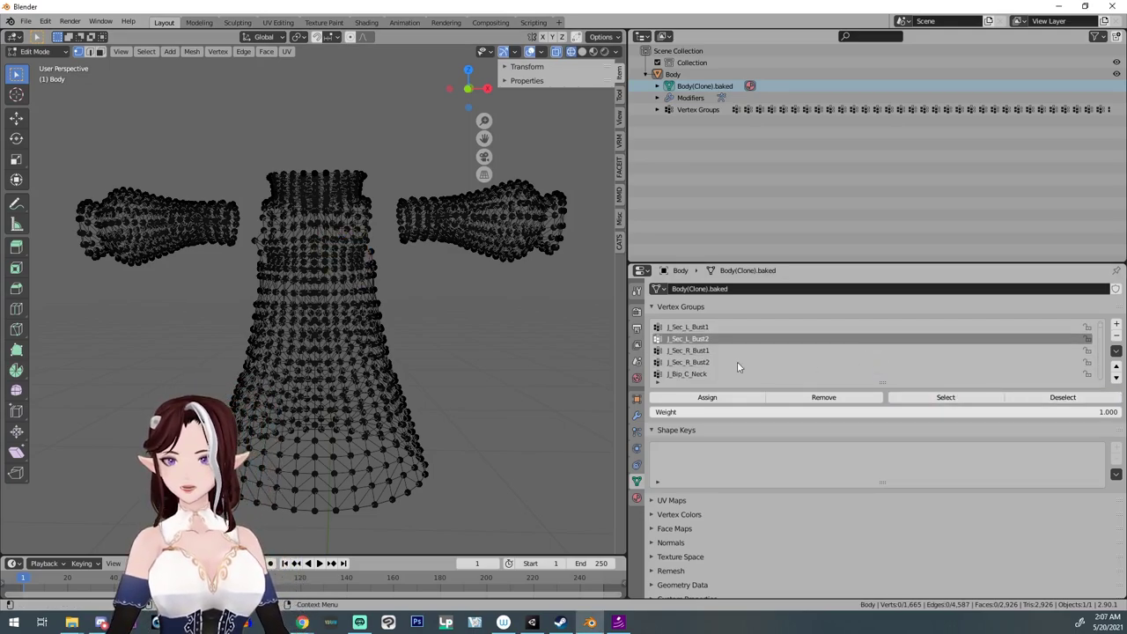
Step: Select the J_Bip_C_Neck vertices, trim them to the collar ring with circle select, then deselect
left_click(705, 375)
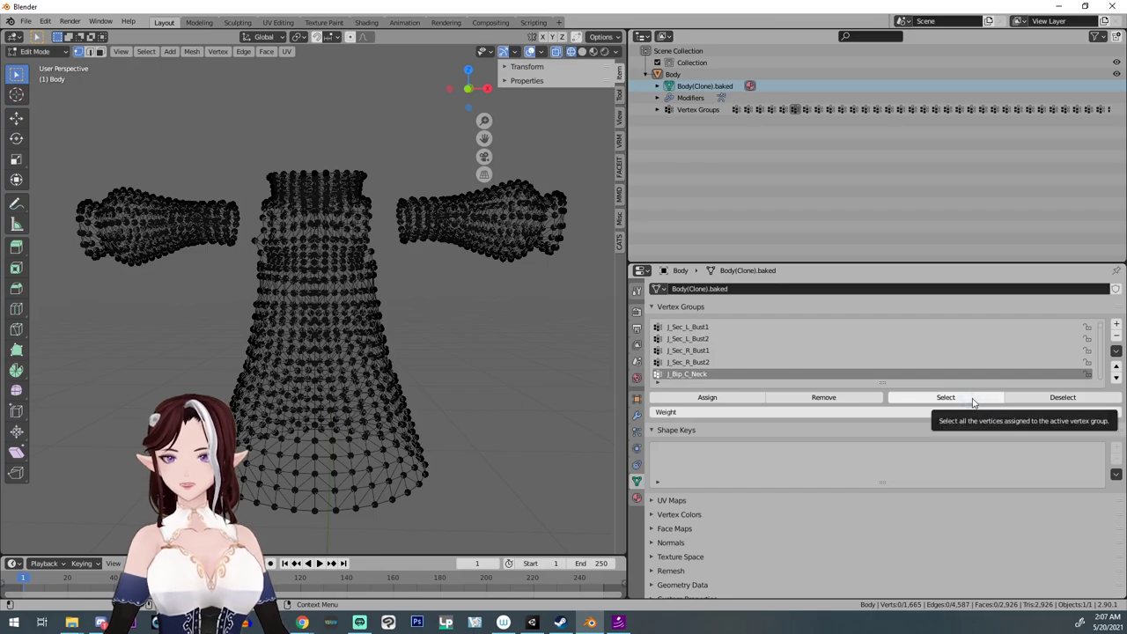
left_click(971, 398)
mouse_move(491, 357)
middle_mouse_down()
mouse_move(492, 379)
mouse_move(492, 364)
middle_mouse_up()
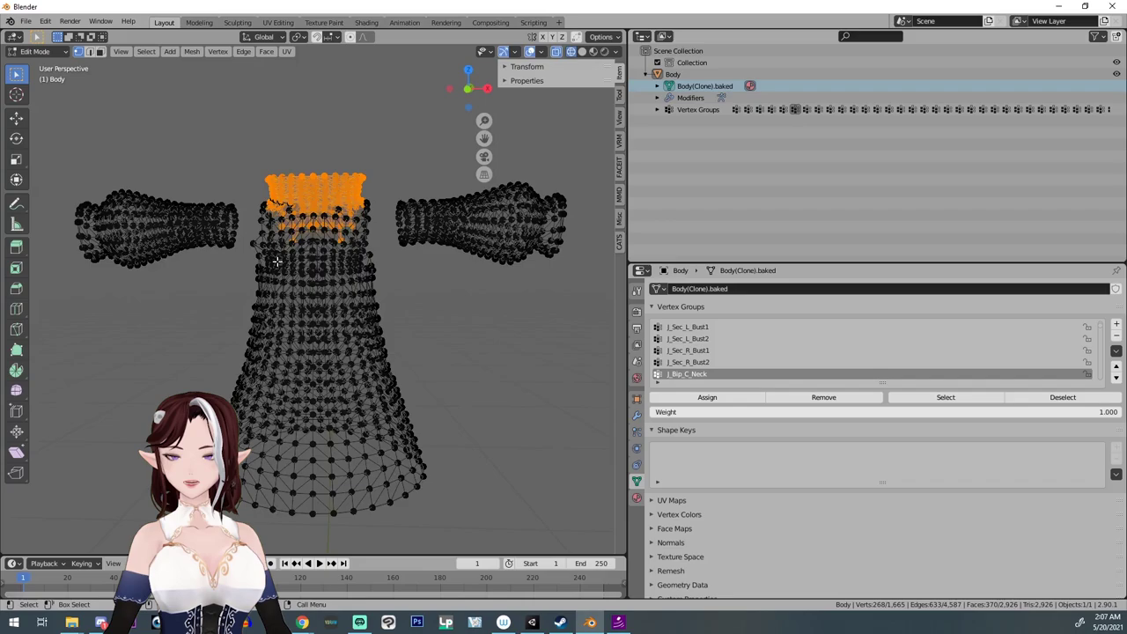
key("s")
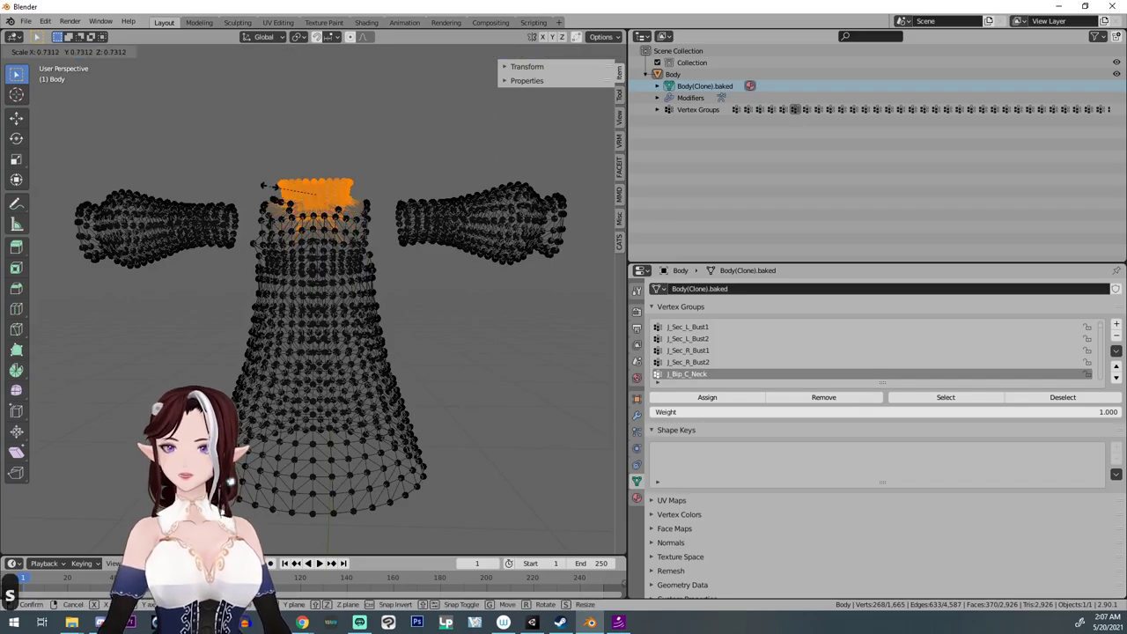
key("Escape")
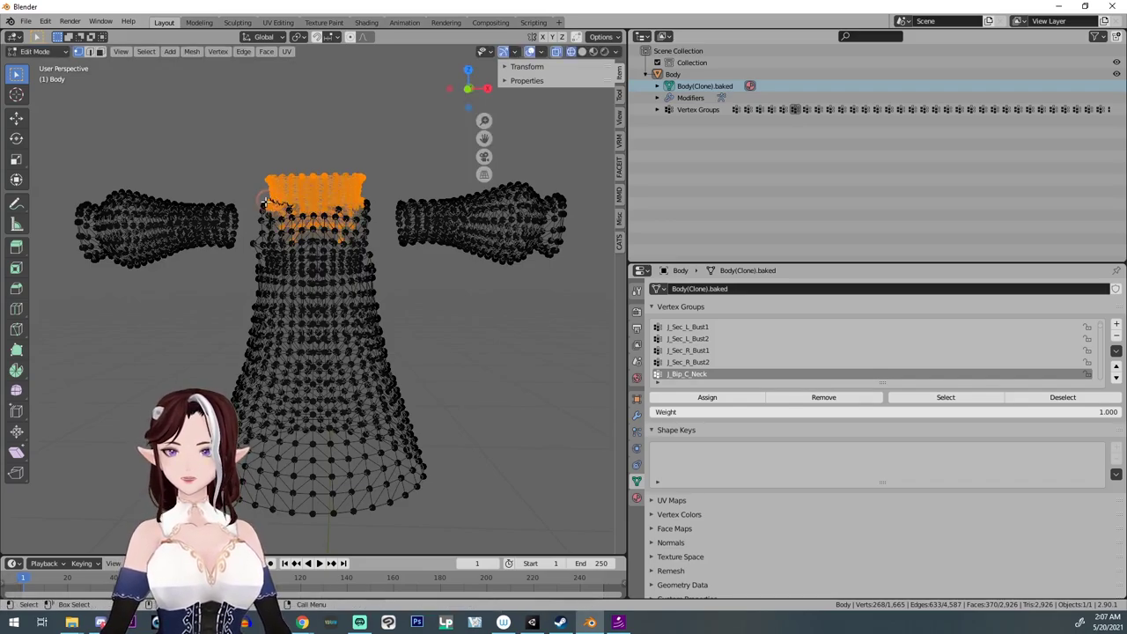
key("c")
mouse_move(274, 164)
middle_mouse_down()
mouse_move(281, 237)
mouse_move(296, 162)
mouse_move(310, 228)
mouse_move(322, 166)
mouse_move(336, 245)
mouse_move(351, 167)
mouse_move(360, 216)
middle_mouse_up()
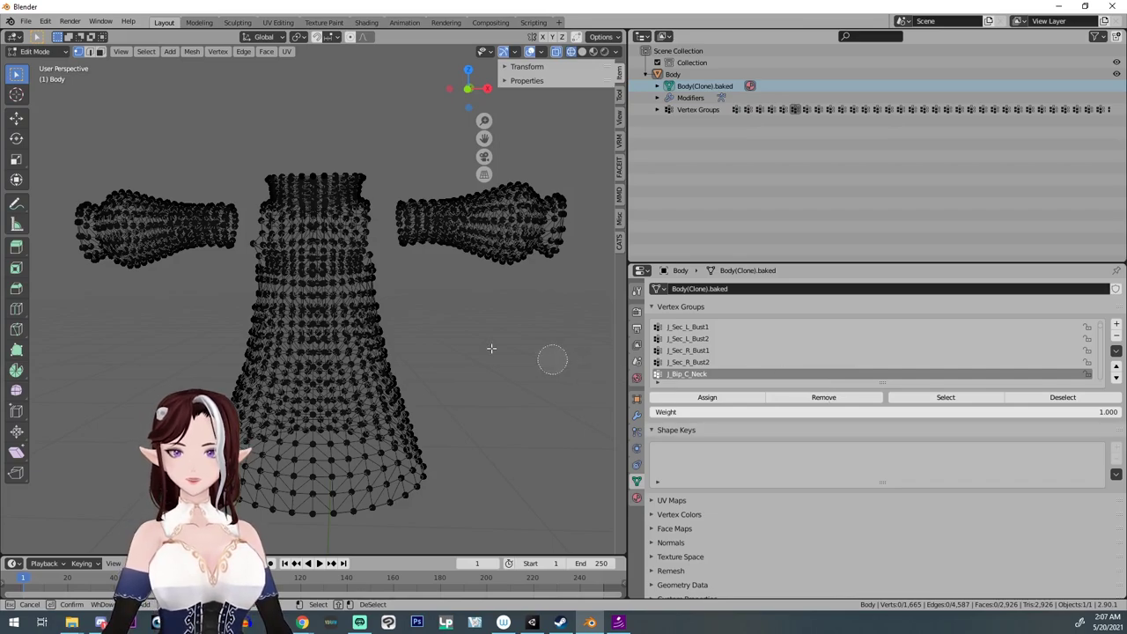
right_click(523, 411)
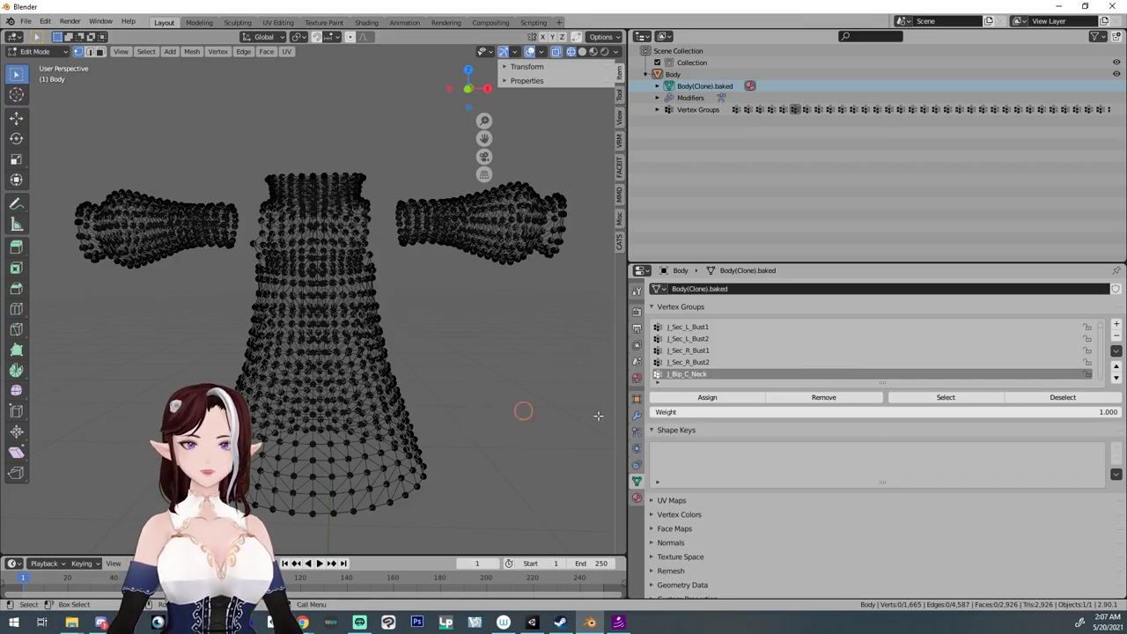
left_click(939, 397)
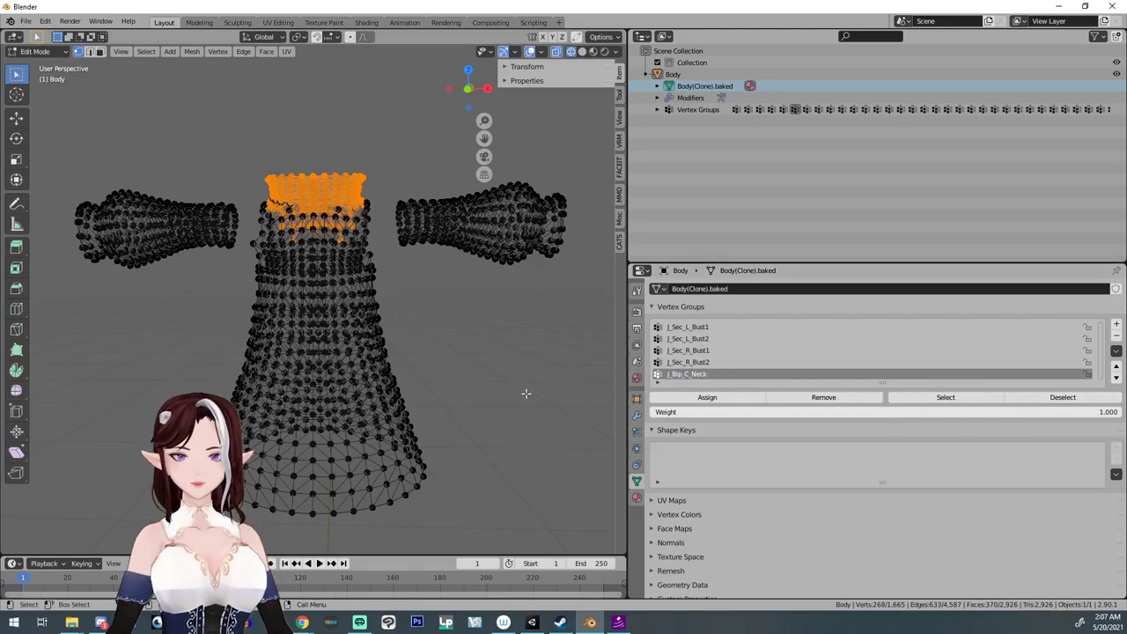
left_click(499, 380)
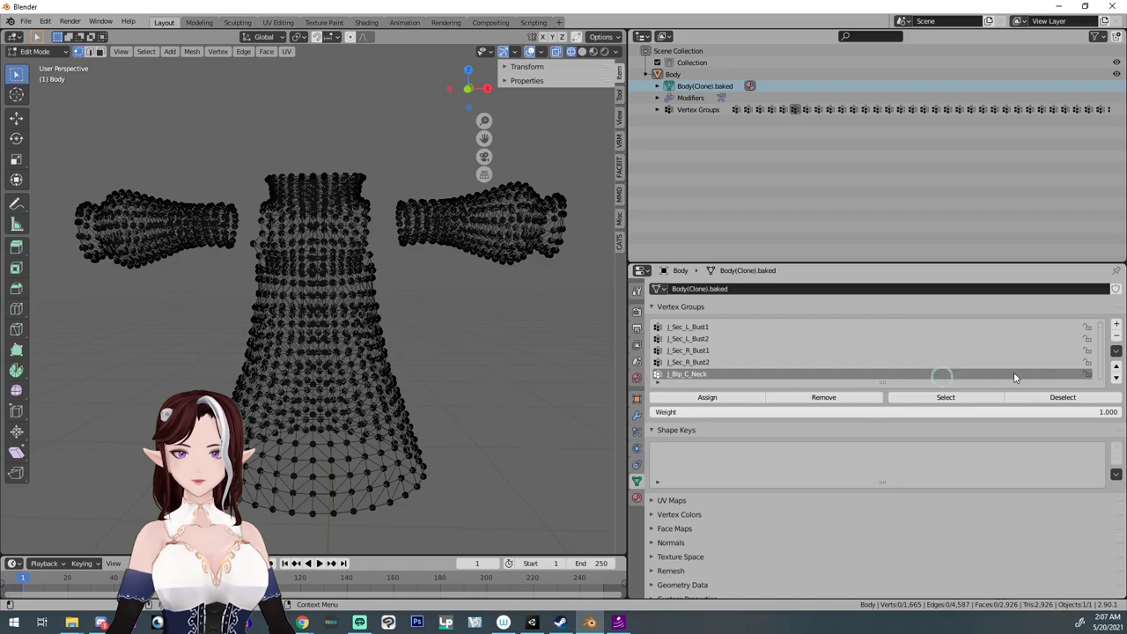
scroll(1086, 340, "up", 1)
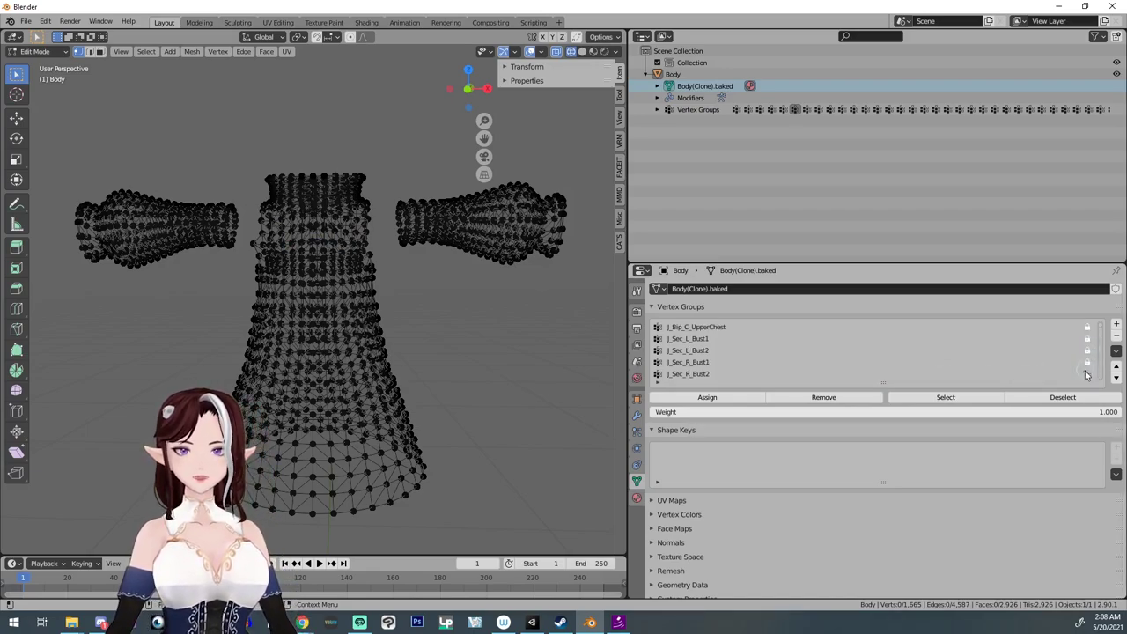
scroll(1085, 373, "down", 2)
Step: Remove the collar vertices from J_Bip_C_Head and confirm the group now selects nothing
left_click(715, 375)
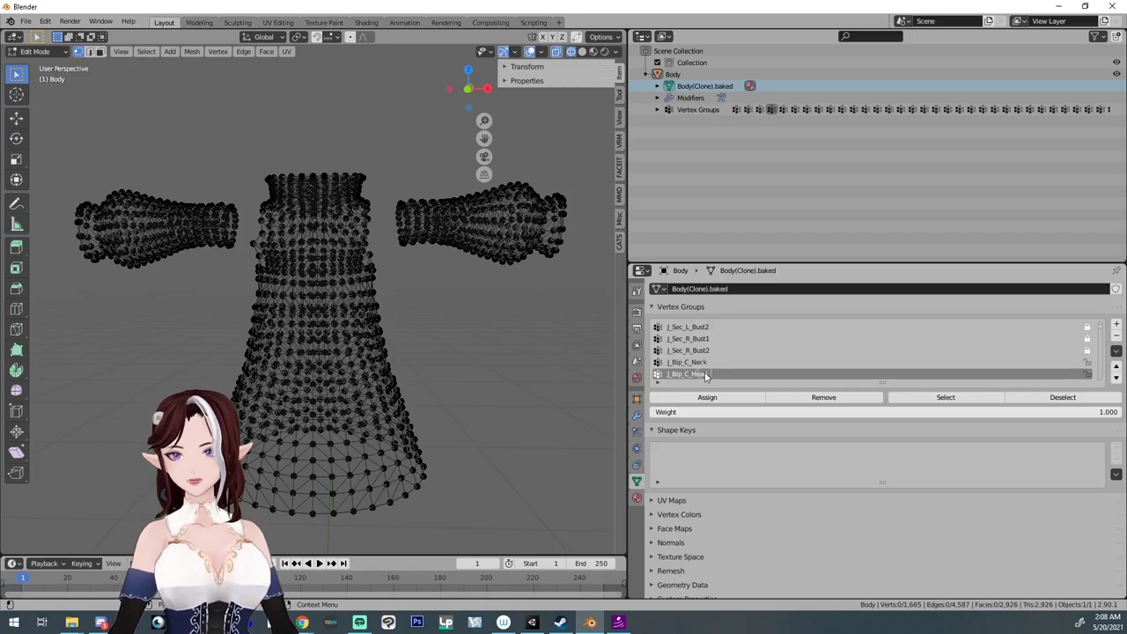
left_click(946, 397)
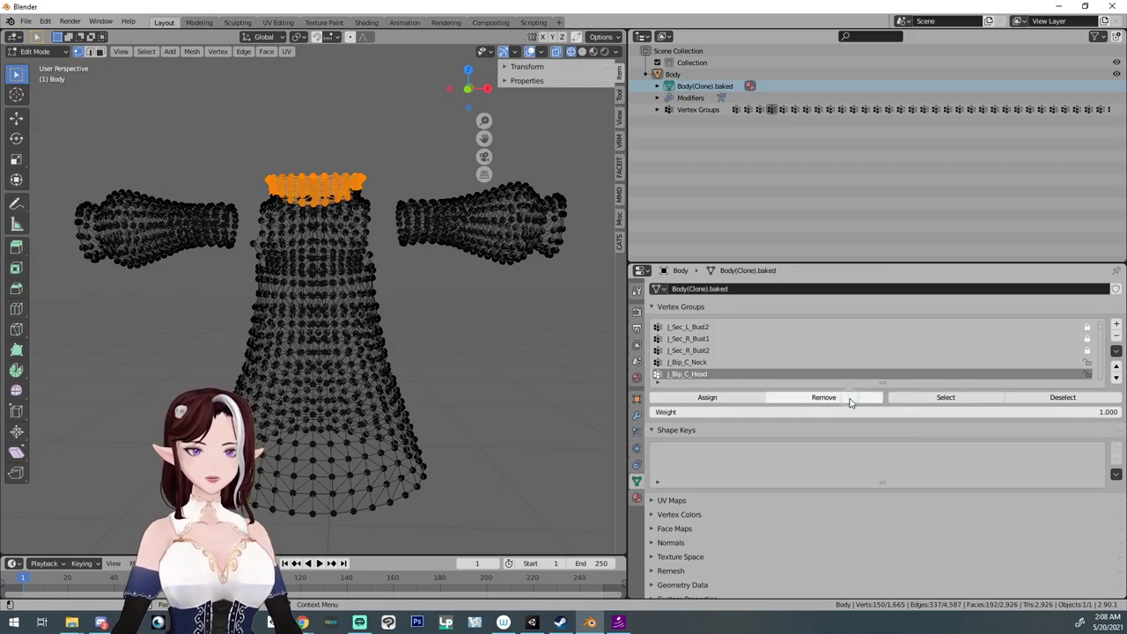
left_click(450, 385)
left_click(898, 398)
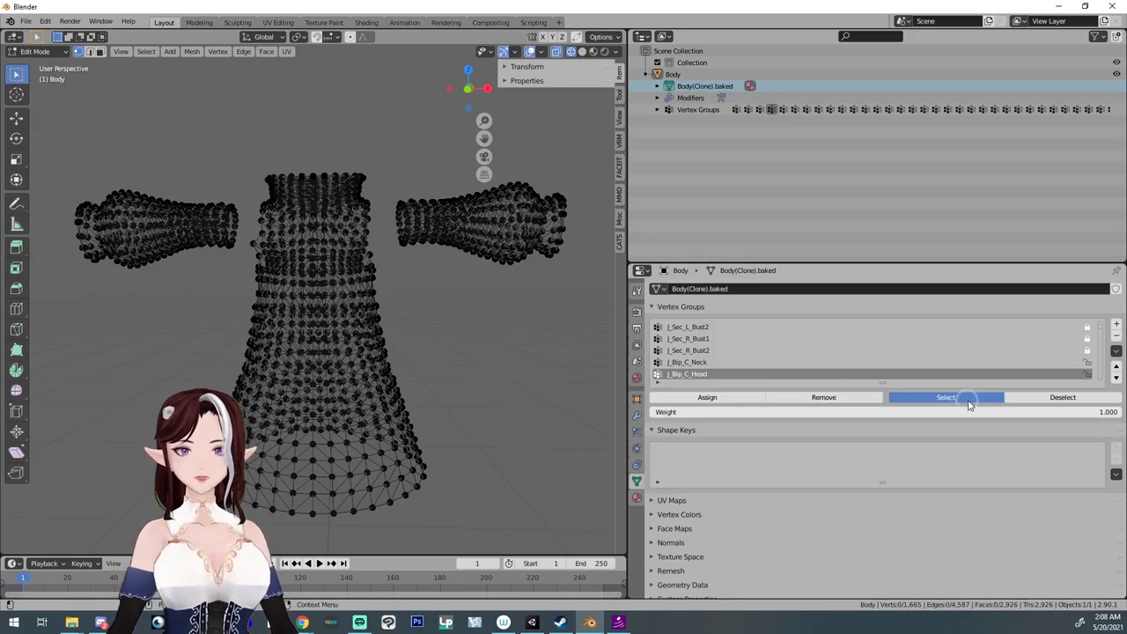
scroll(951, 356, "down", 1)
scroll(950, 356, "down", 2)
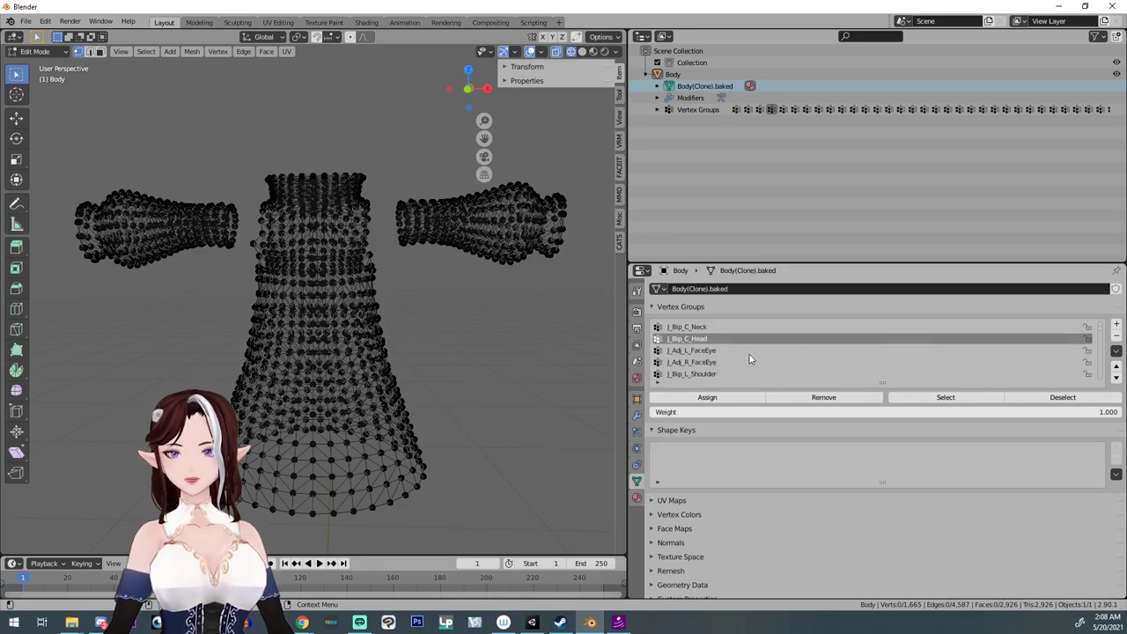
scroll(750, 358, "down", 1)
Step: Select the J_Bip_L_Shoulder vertices and trial a circle deselect of the torso part
left_click(715, 363)
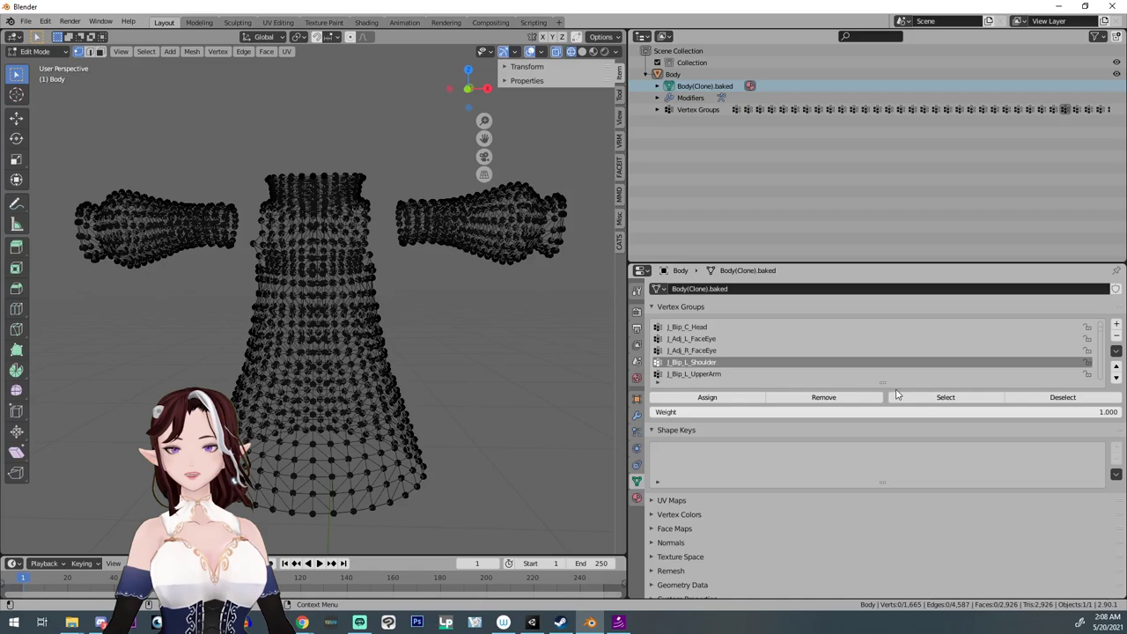
left_click(933, 398)
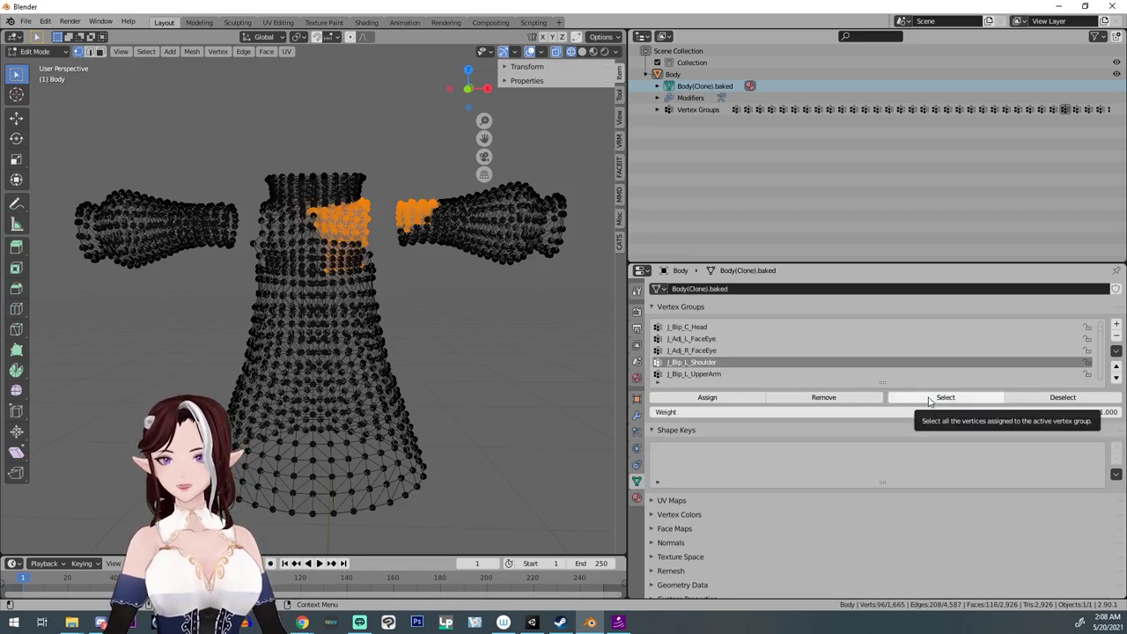
key("s")
right_click(343, 211)
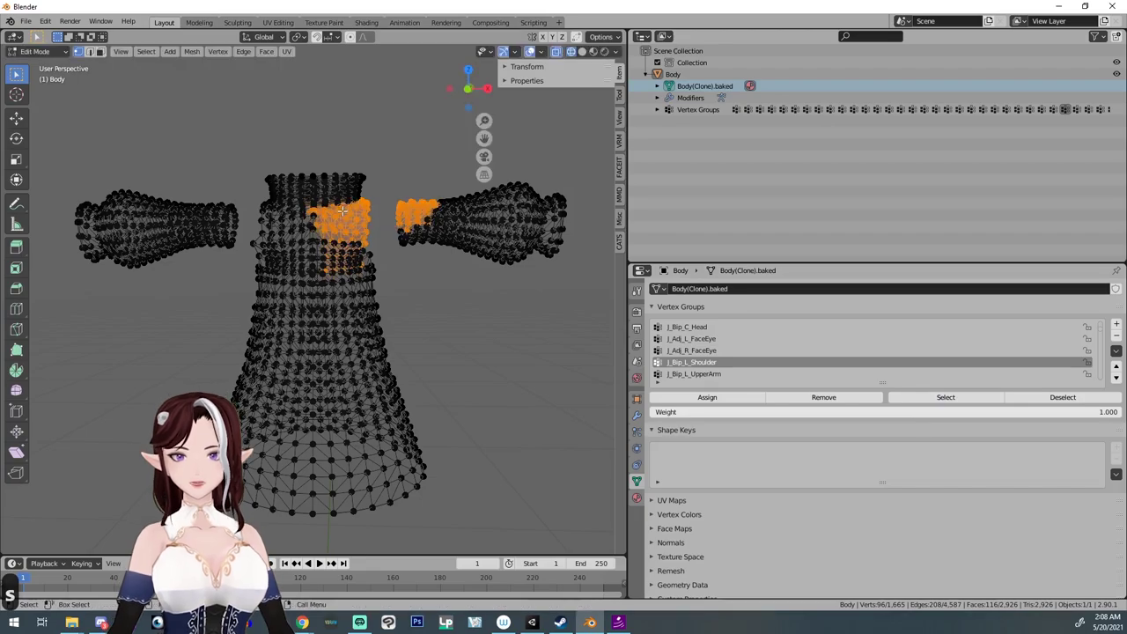
key("c")
mouse_move(354, 199)
middle_mouse_down()
mouse_move(345, 287)
mouse_move(320, 191)
mouse_move(321, 267)
middle_mouse_up()
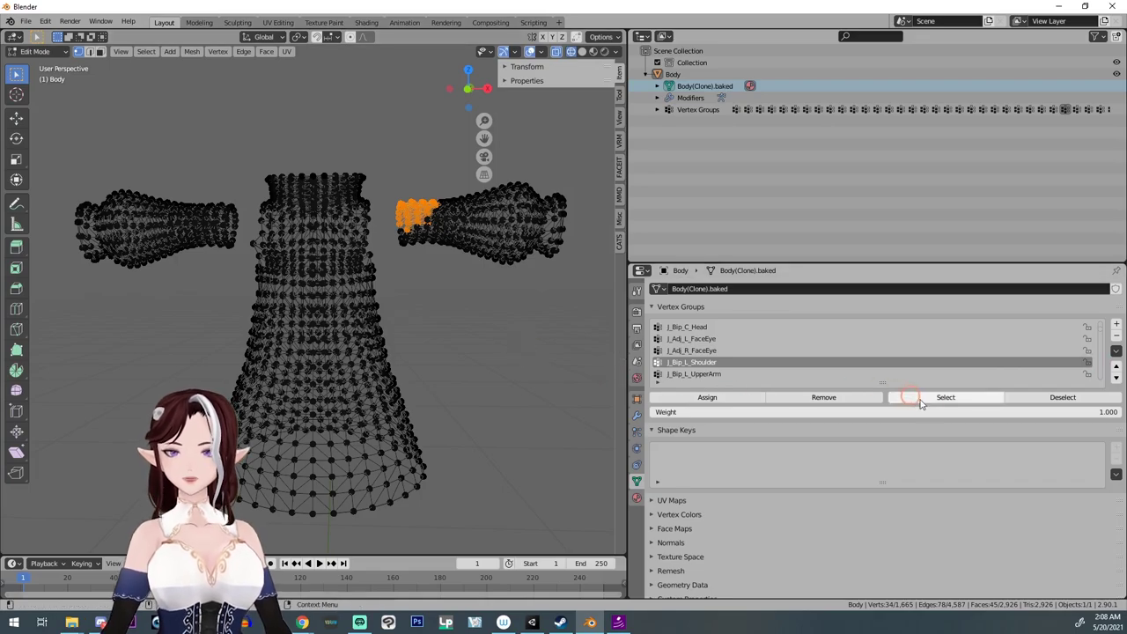
key("alt+a")
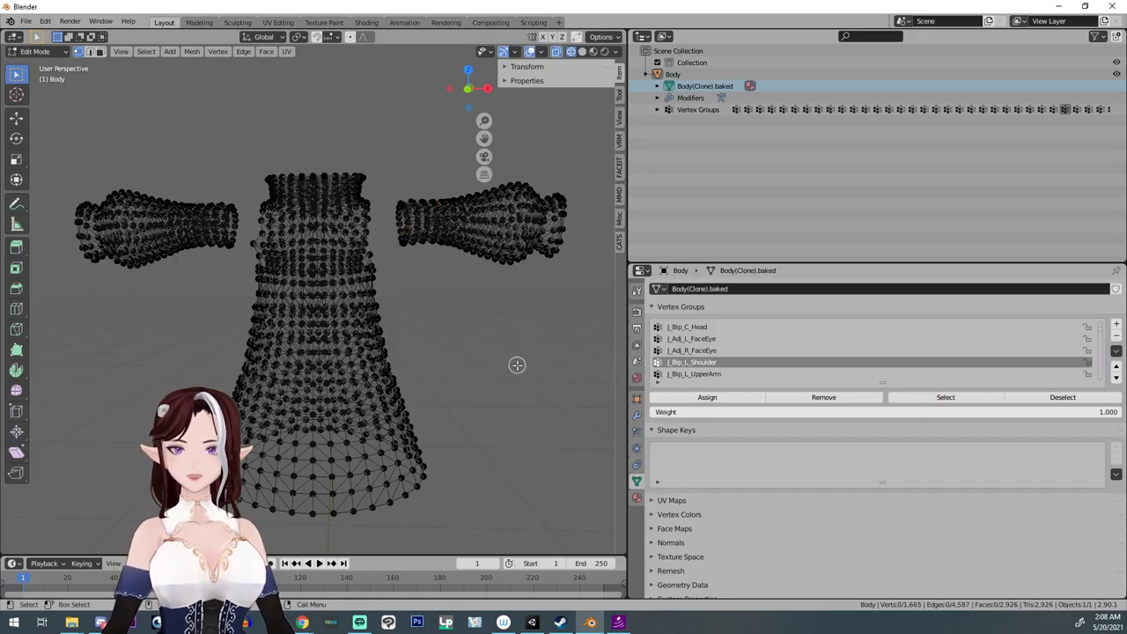
left_click(945, 397)
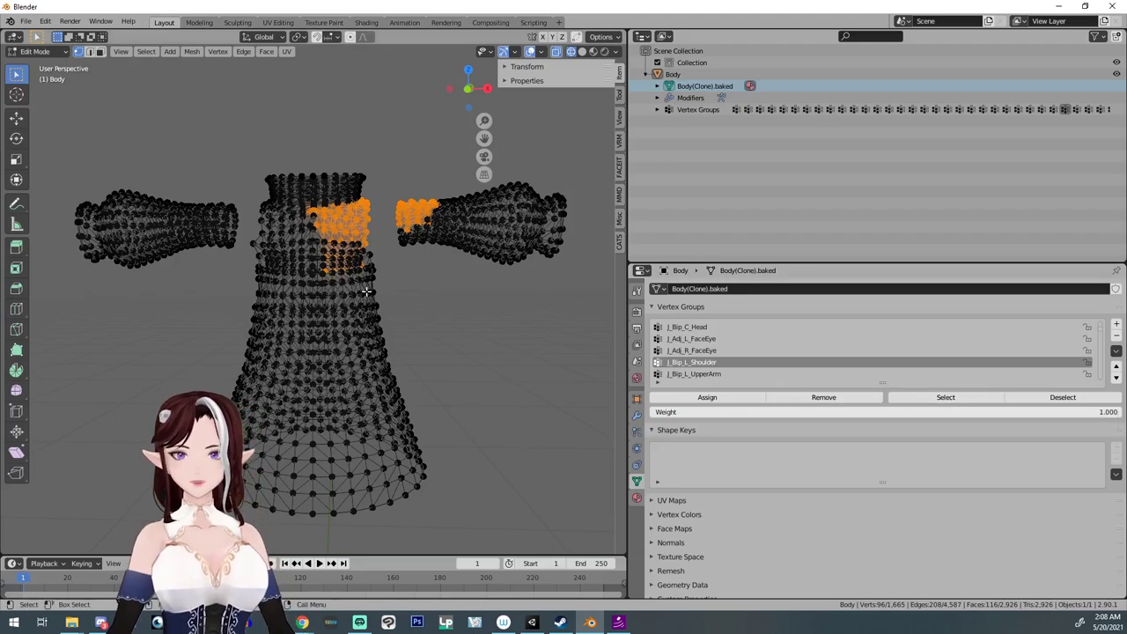
Step: Remove the sleeve vertices from J_Bip_L_Shoulder and lock the group
key("c")
mouse_move(349, 251)
middle_mouse_down()
mouse_move(352, 208)
mouse_move(361, 254)
mouse_move(336, 283)
mouse_move(321, 184)
mouse_move(321, 278)
mouse_move(302, 200)
middle_mouse_up()
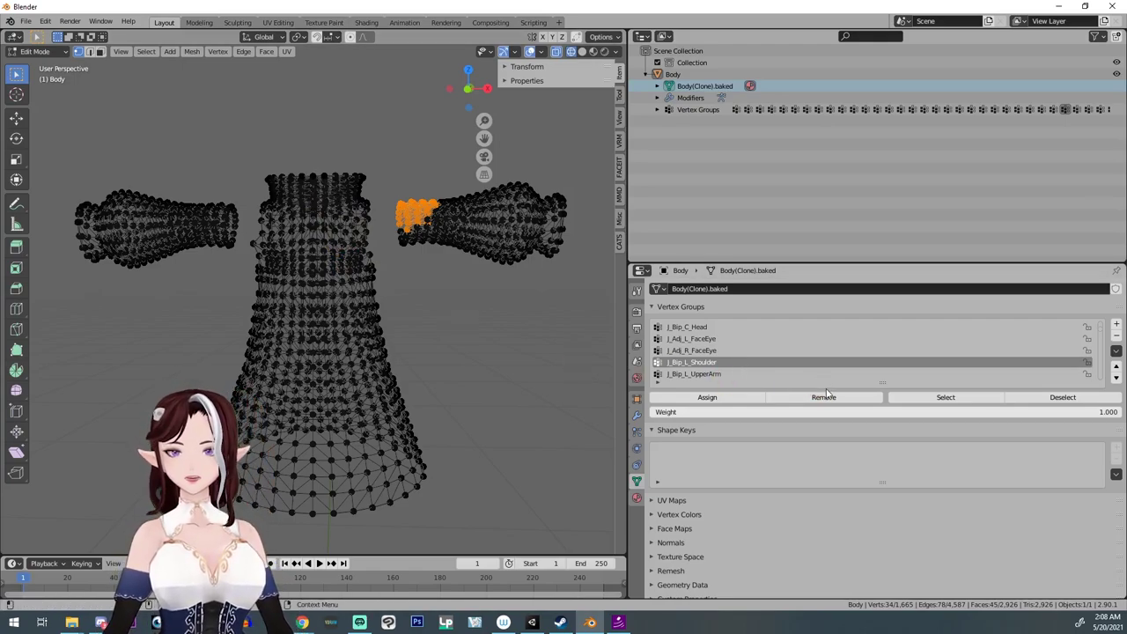
left_click(853, 397)
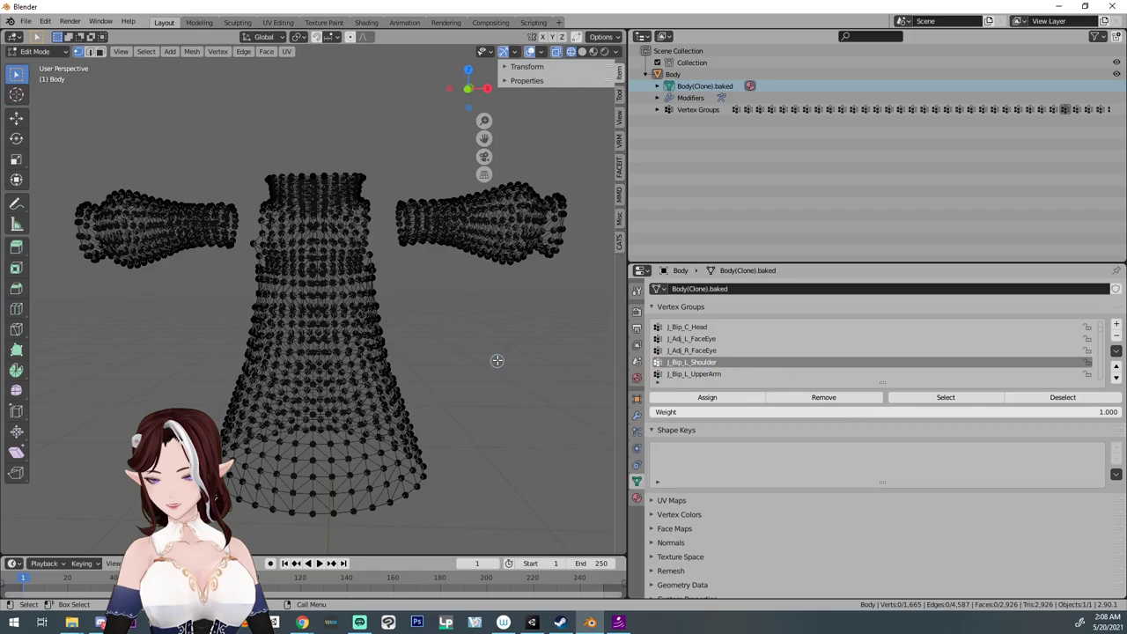
left_click(975, 404)
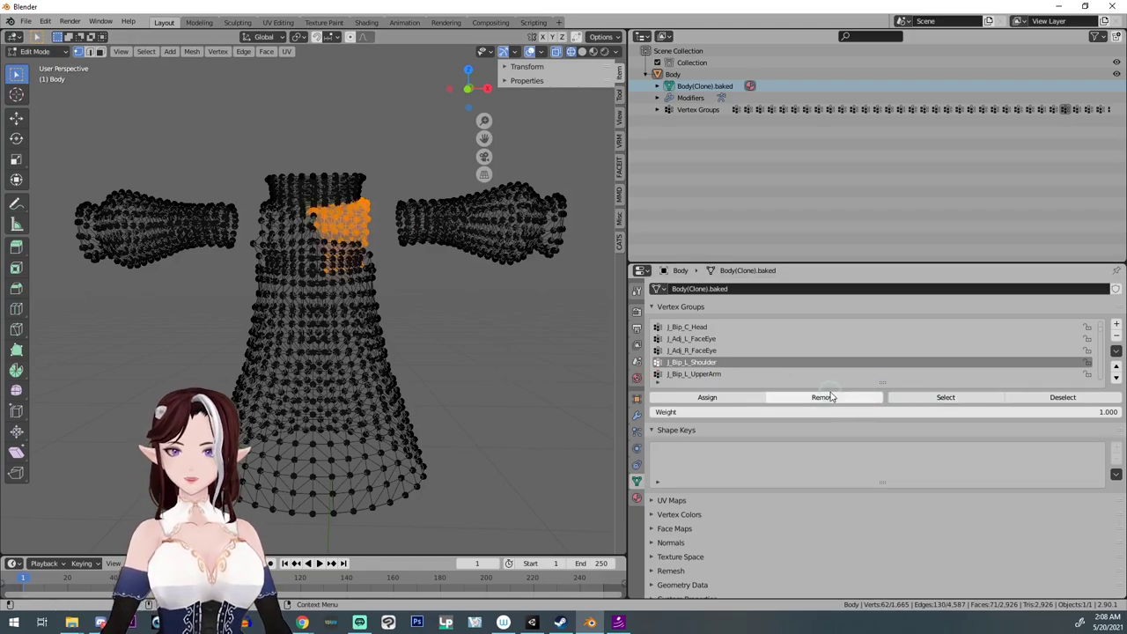
left_click(1088, 363)
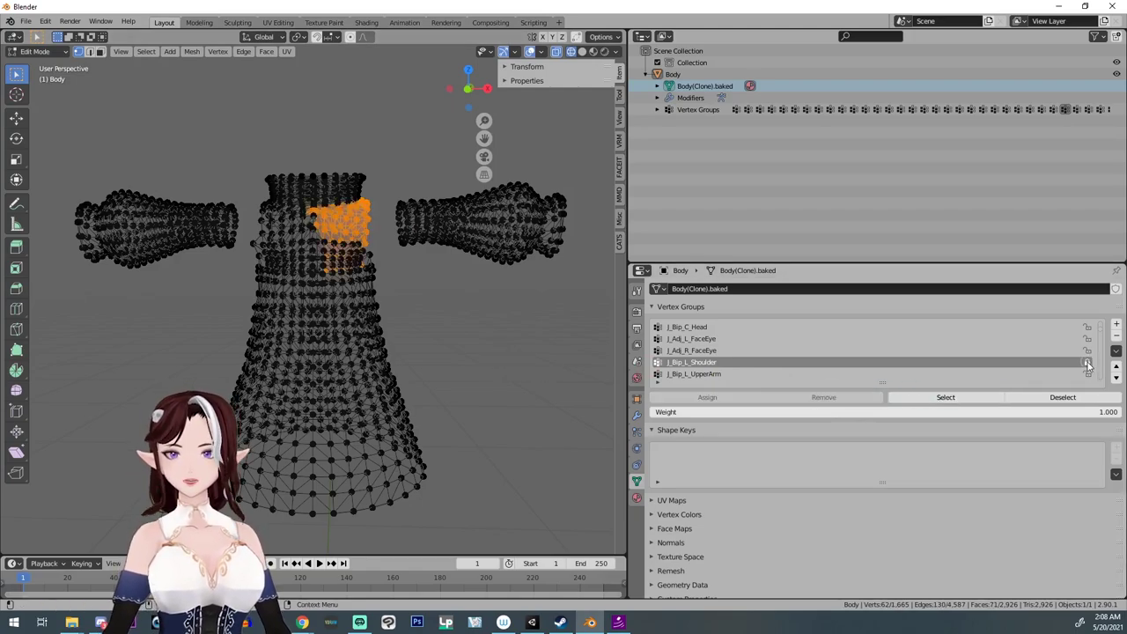
left_click(919, 377)
Step: Remove the chest patch from J_Bip_L_UpperArm, verify it covers only the sleeve, and lock it
left_click(493, 352)
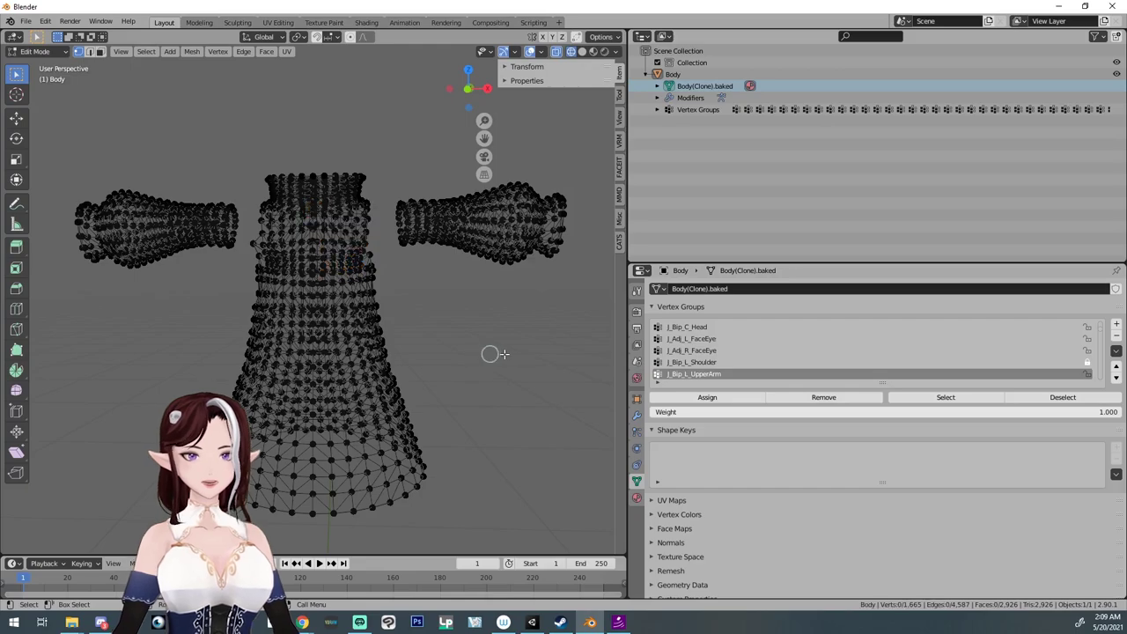
left_click(940, 397)
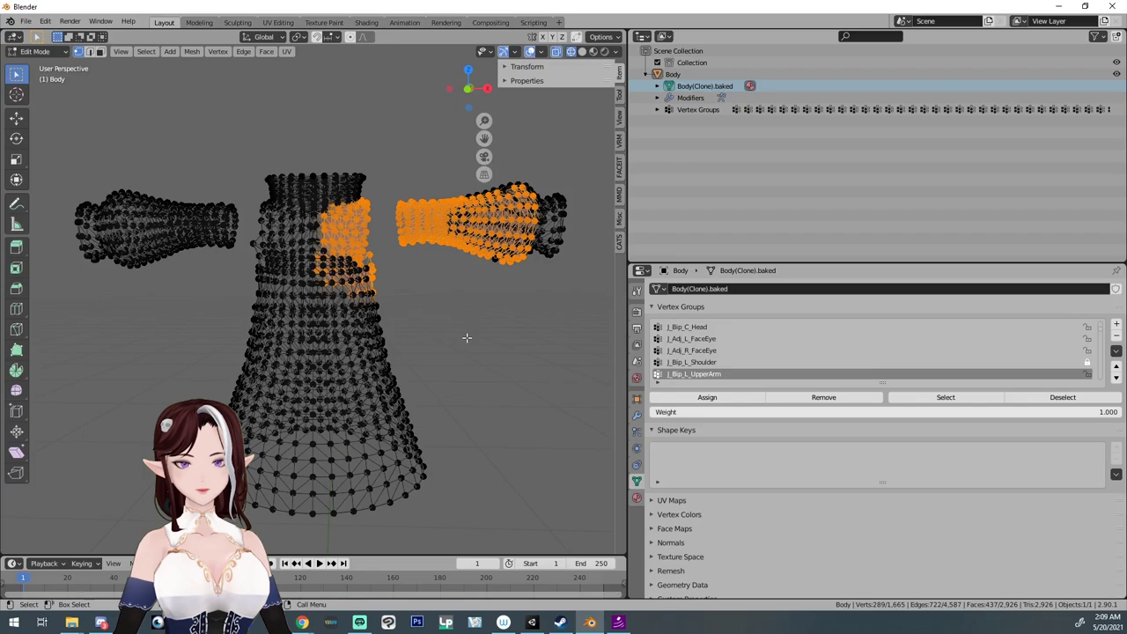
key("c")
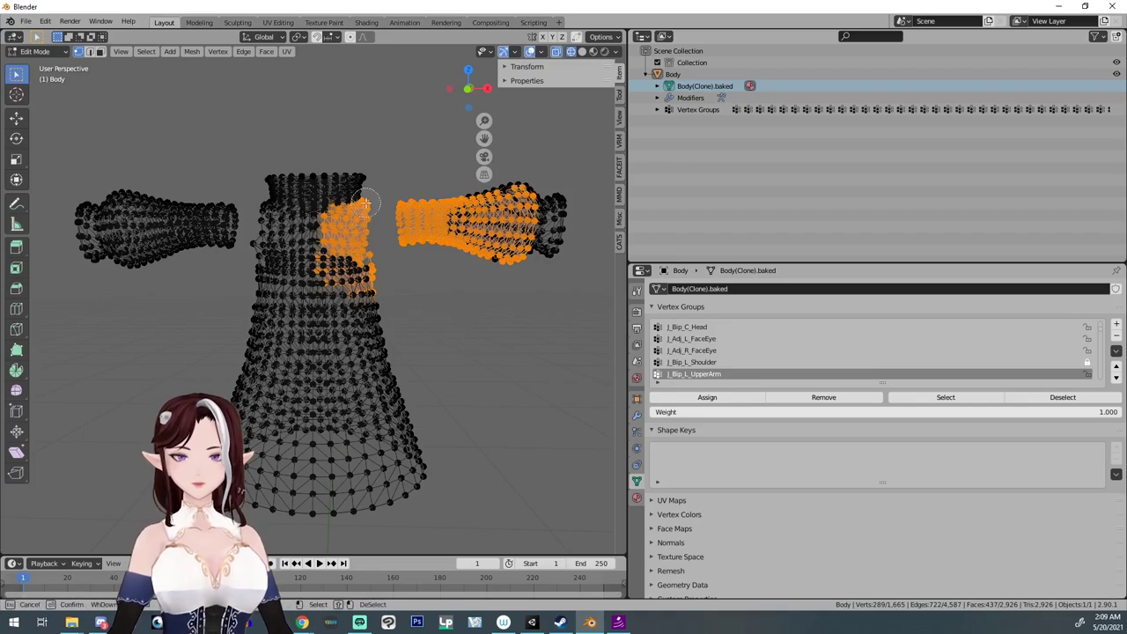
mouse_move(400, 194)
middle_mouse_down()
mouse_move(411, 240)
mouse_move(456, 192)
mouse_move(472, 258)
mouse_move(497, 235)
mouse_move(504, 188)
mouse_move(525, 255)
middle_mouse_up()
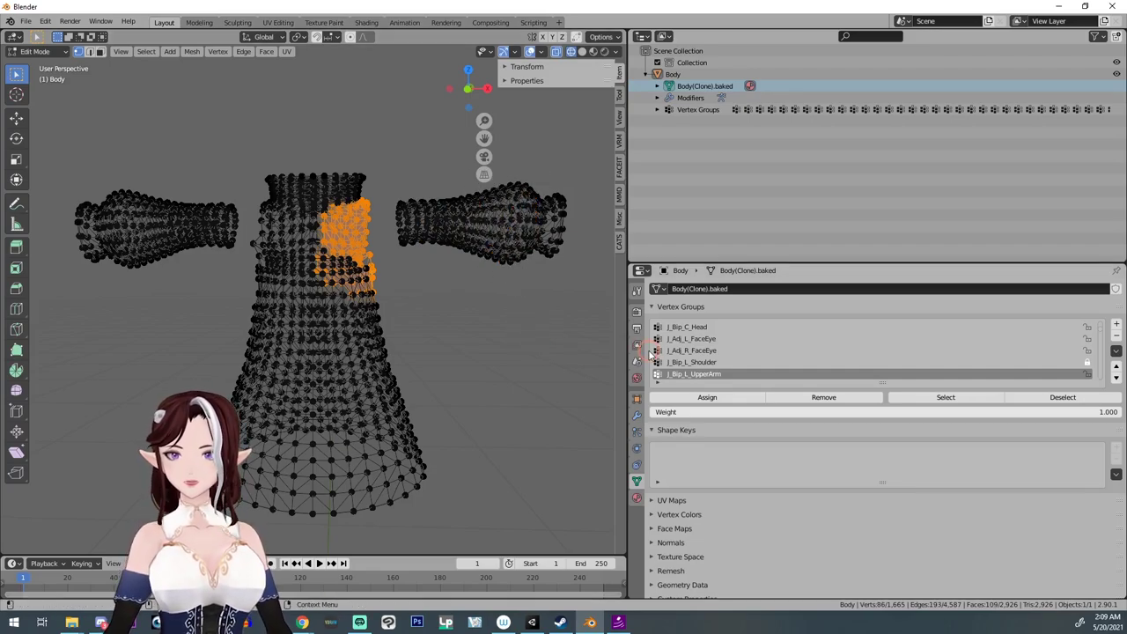
left_click(826, 399)
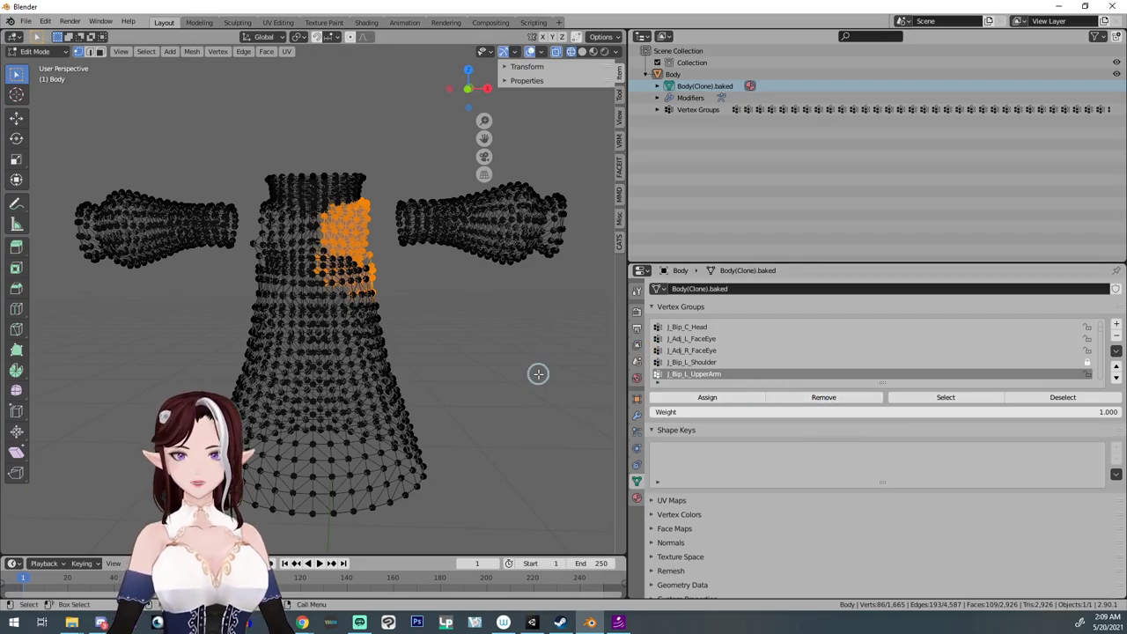
key("alt+a")
left_click(944, 399)
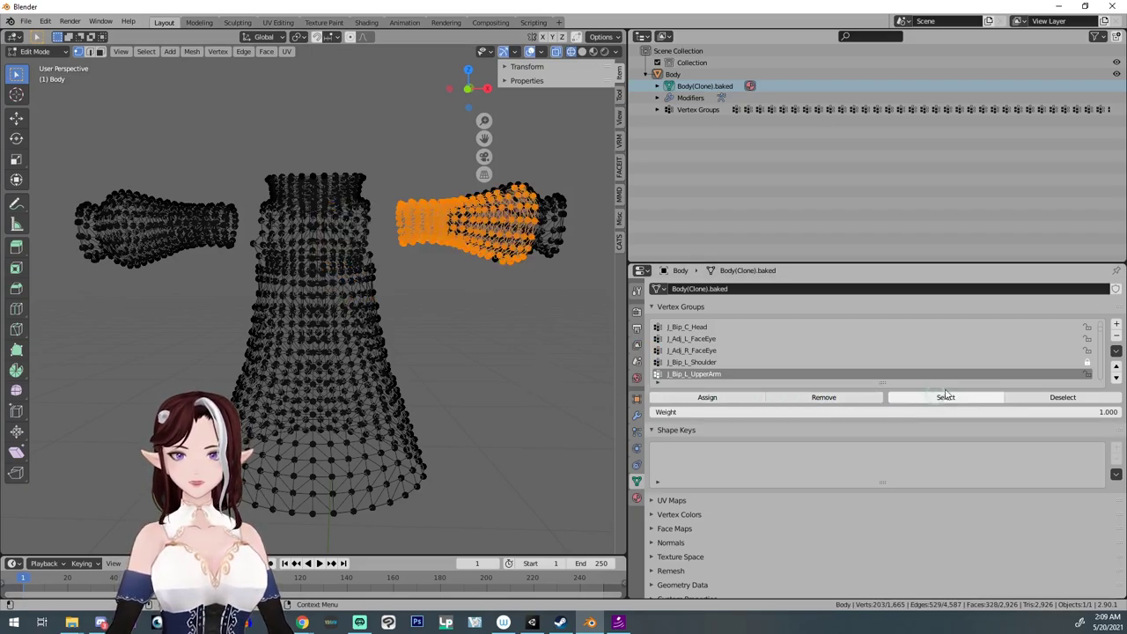
left_click(1088, 375)
key("alt+a")
Step: Check the vertices of the J_Bip_L_LowerArm and J_Bip_L_Hand groups
left_click(945, 397)
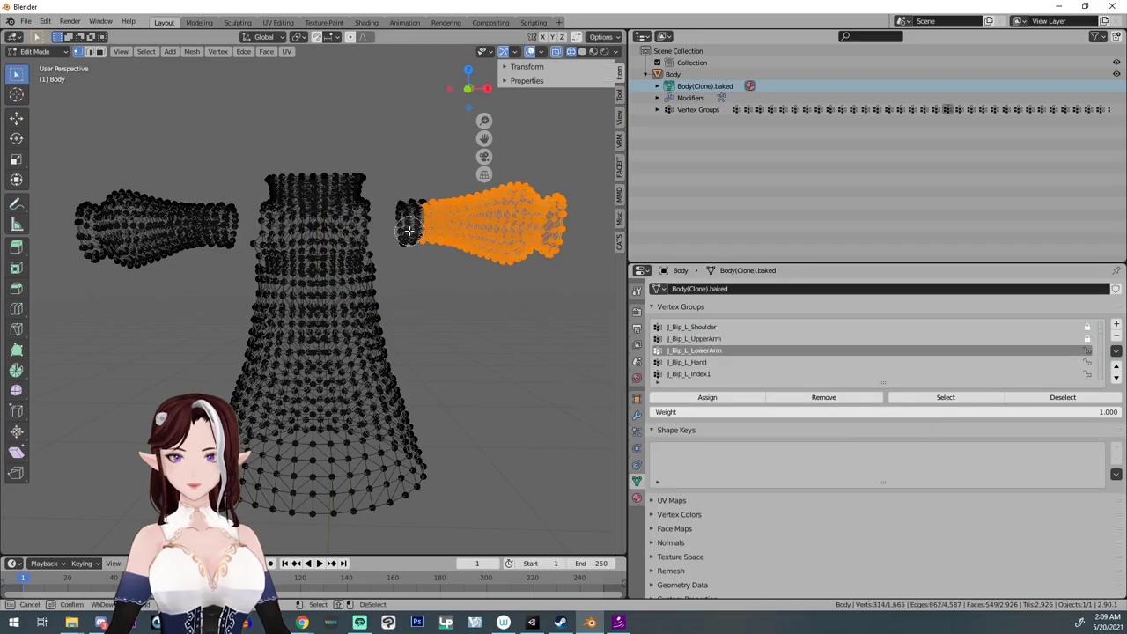
key("alt+a")
scroll(792, 352, "down", 3)
left_click(695, 362)
left_click(945, 397)
scroll(528, 264, "up", 4)
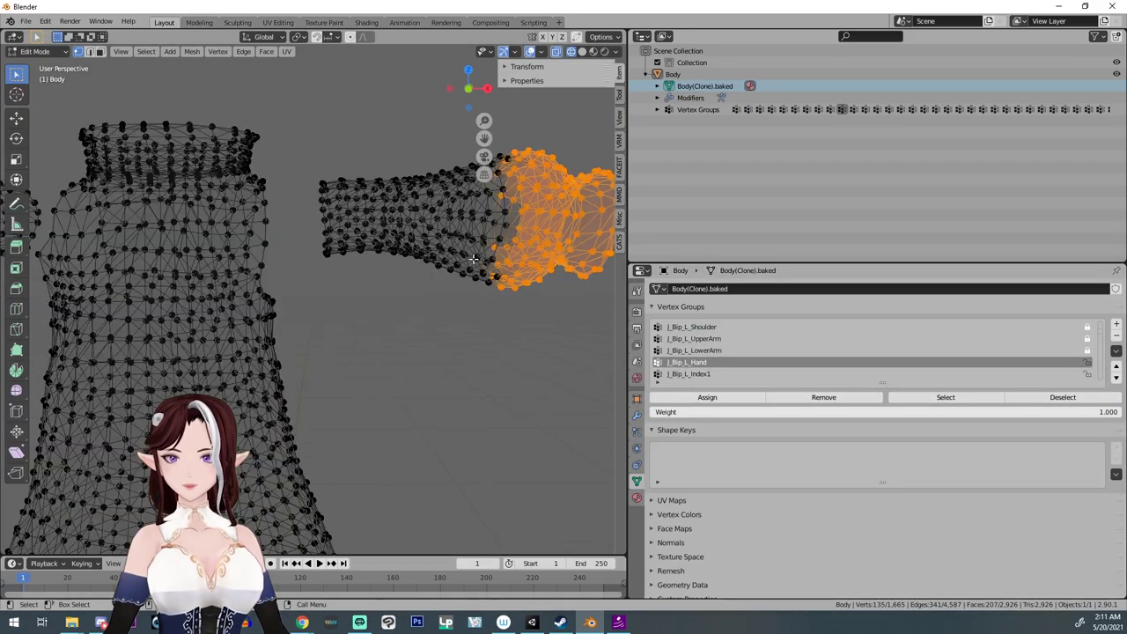
middle_click_drag(682, 326, 506, 344, "shift")
Step: Check the J_Bip_R_UpperArm, J_Bip_R_LowerArm and J_Bip_R_Hand groups, undoing the last selection
key("c")
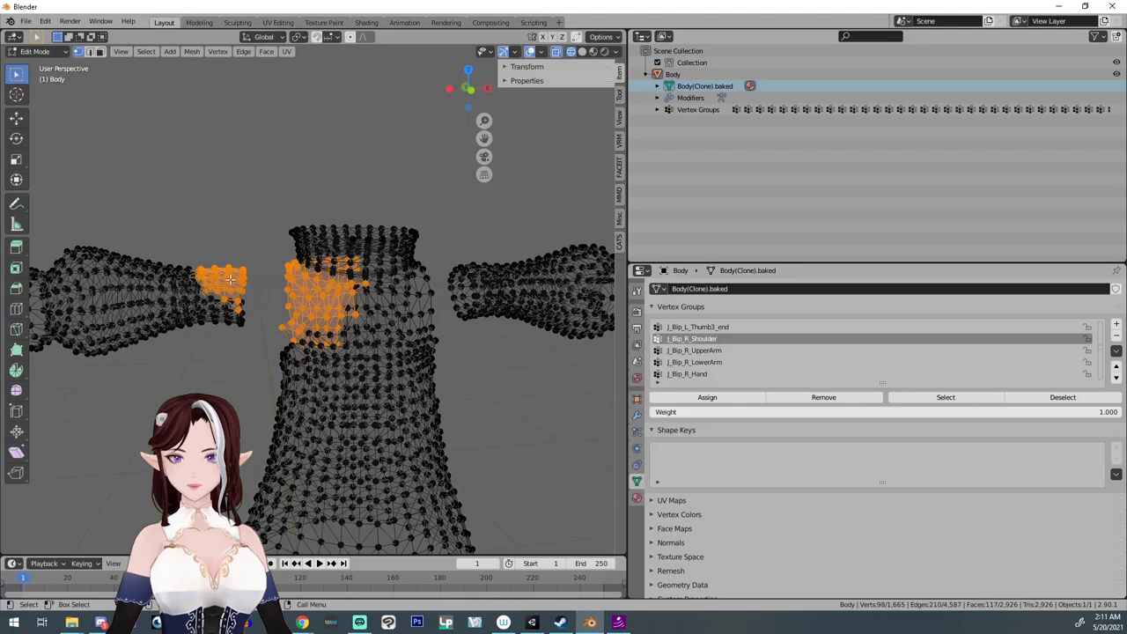
left_click(968, 397)
left_click(695, 362)
left_click(945, 397)
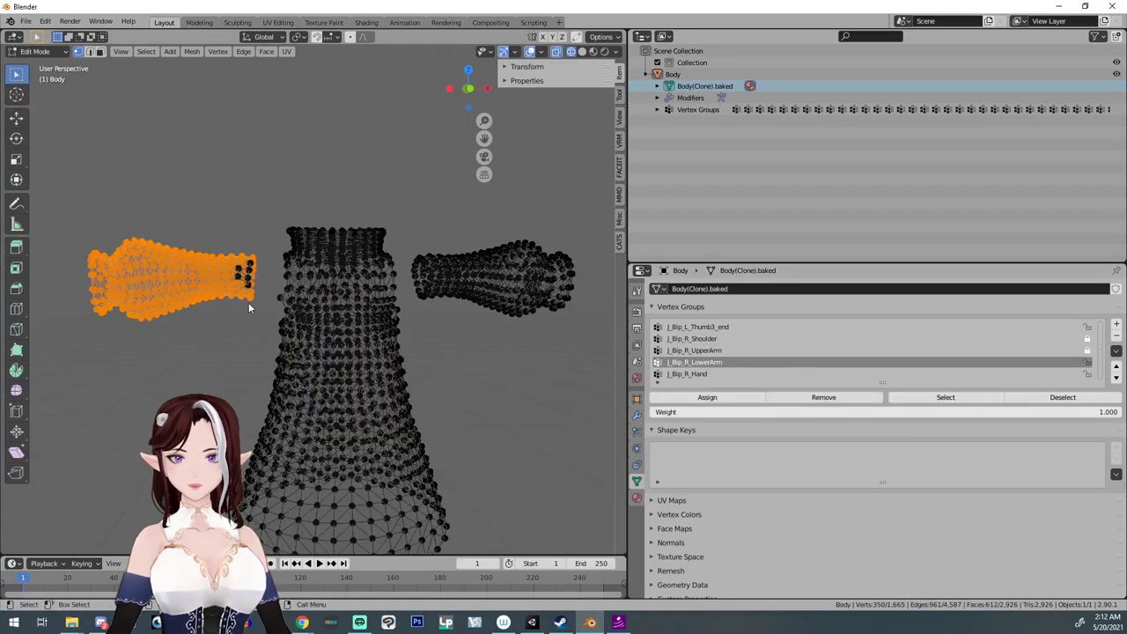
key("alt+a")
left_click(696, 373)
left_click(945, 397)
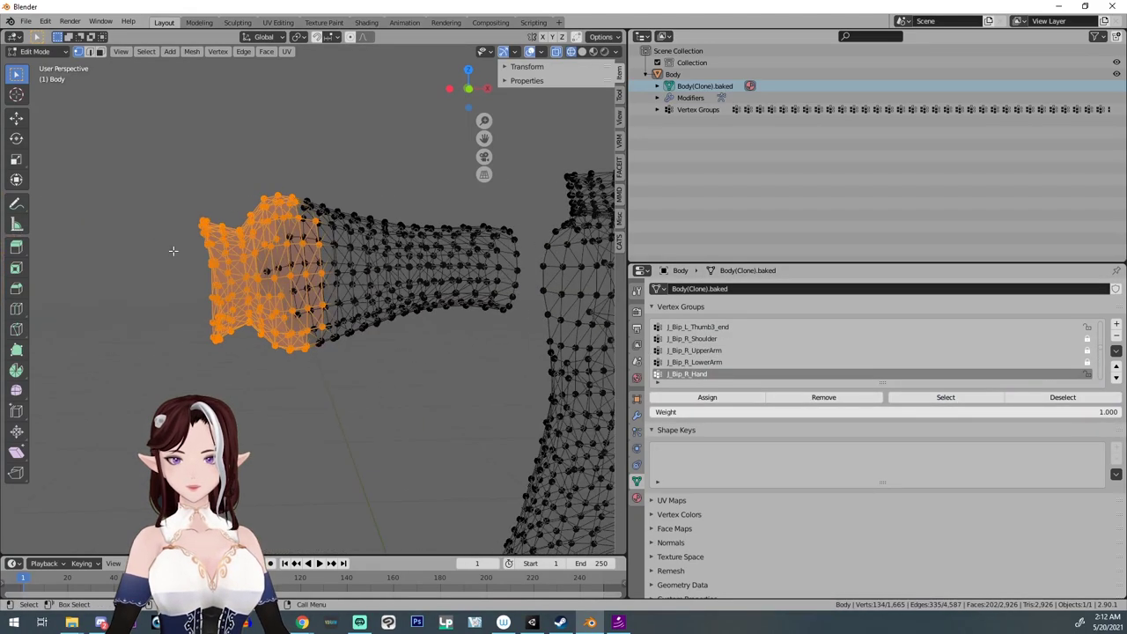
left_click(1063, 397)
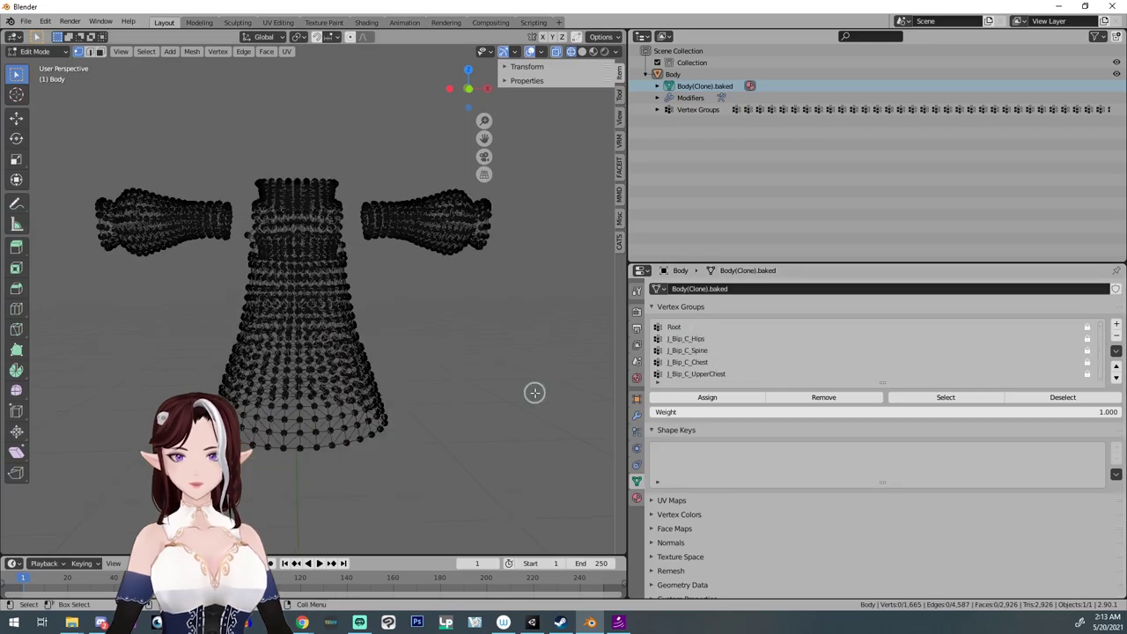
key("ctrl+z")
Step: Import the VRM avatar through File > Import > VRM (.vrm)
right_click(694, 110)
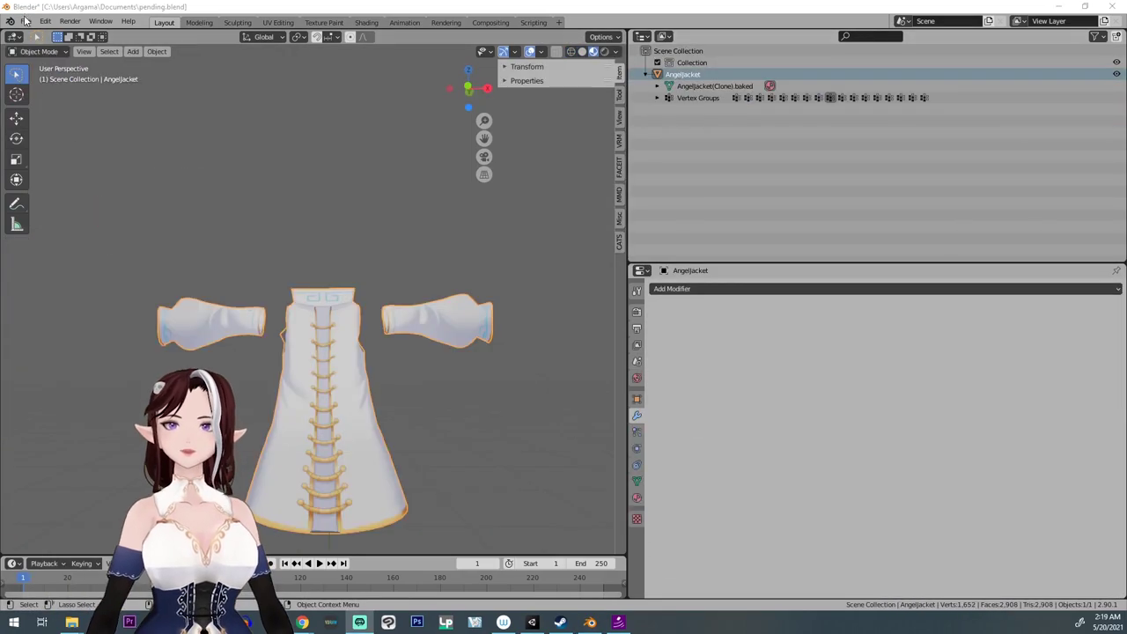
left_click(26, 21)
mouse_move(85, 196)
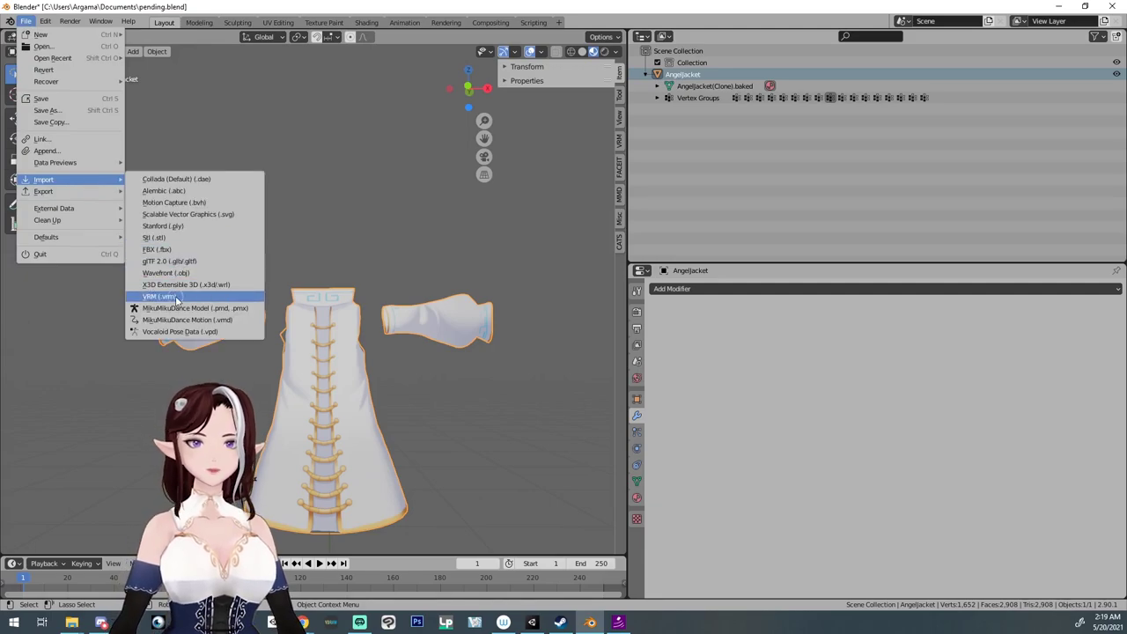
left_click(188, 276)
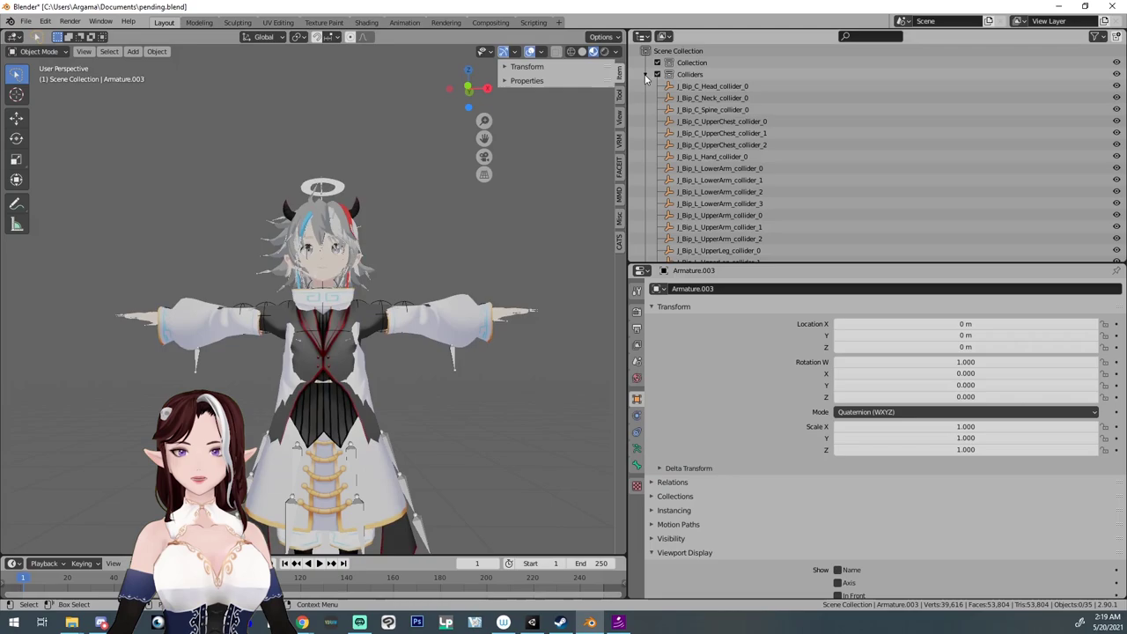
Step: Tidy the outliner hierarchy and select the AngelJacket object
left_click(647, 75)
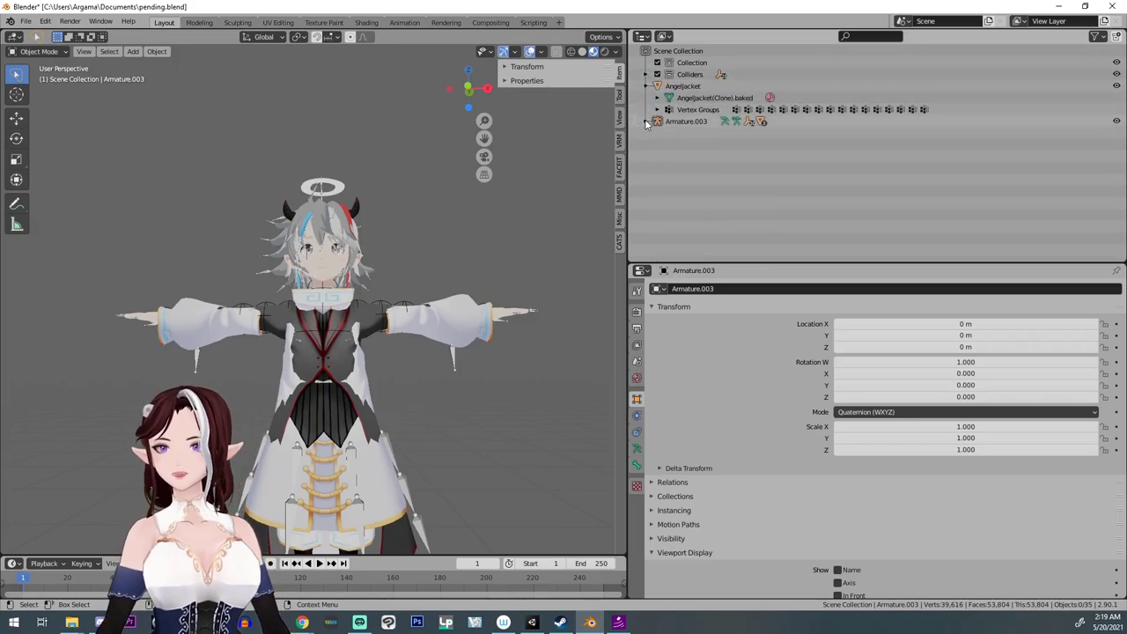
left_click(647, 122)
left_click(647, 122)
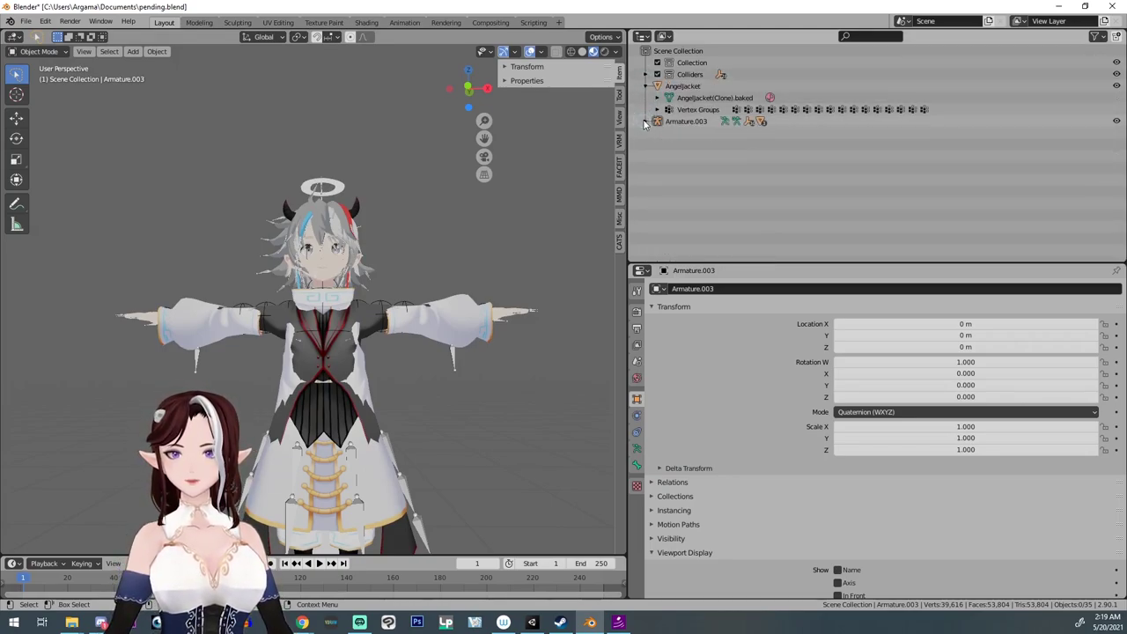
left_click(657, 97)
left_click(648, 85)
left_click(683, 85)
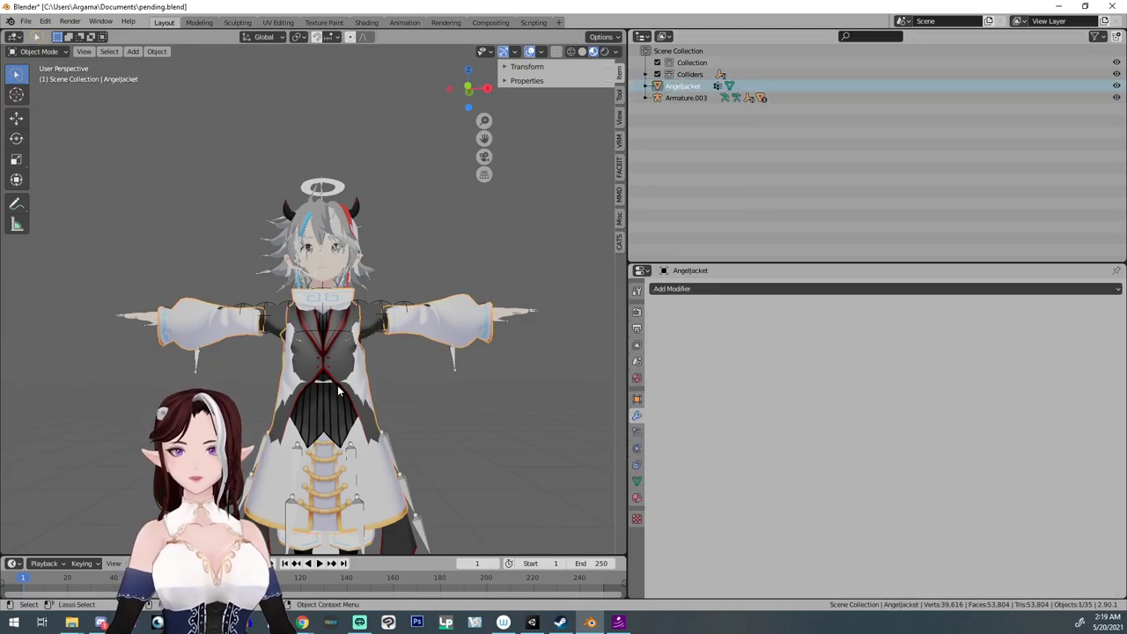
middle_click_drag(339, 390, 333, 351)
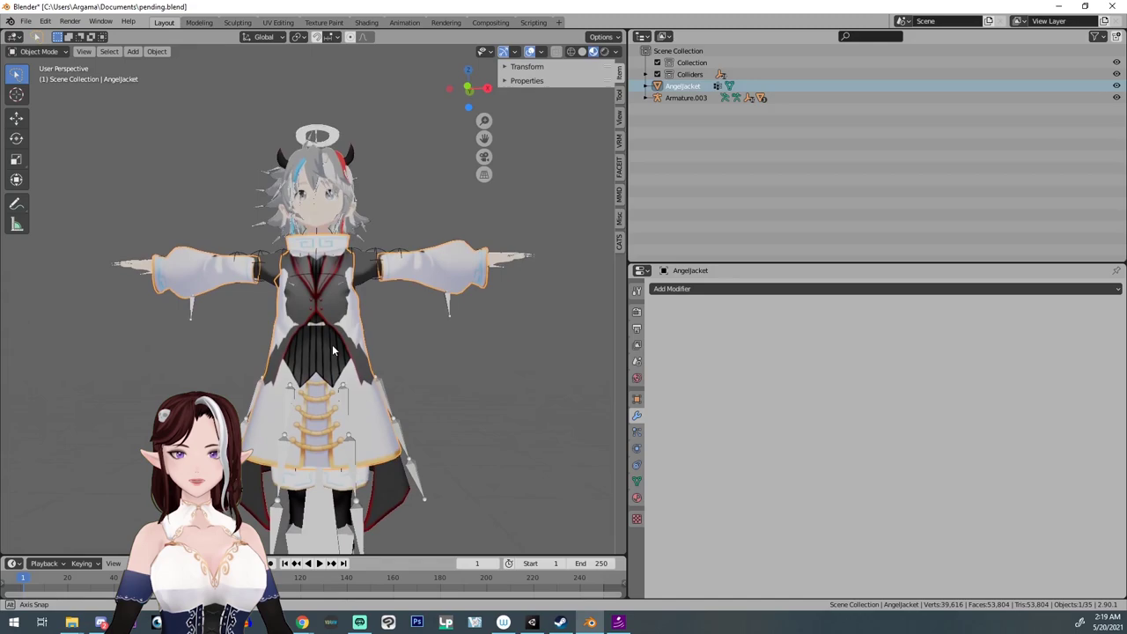
Step: Scale the jacket up and lower it along Z over the avatar
key("s")
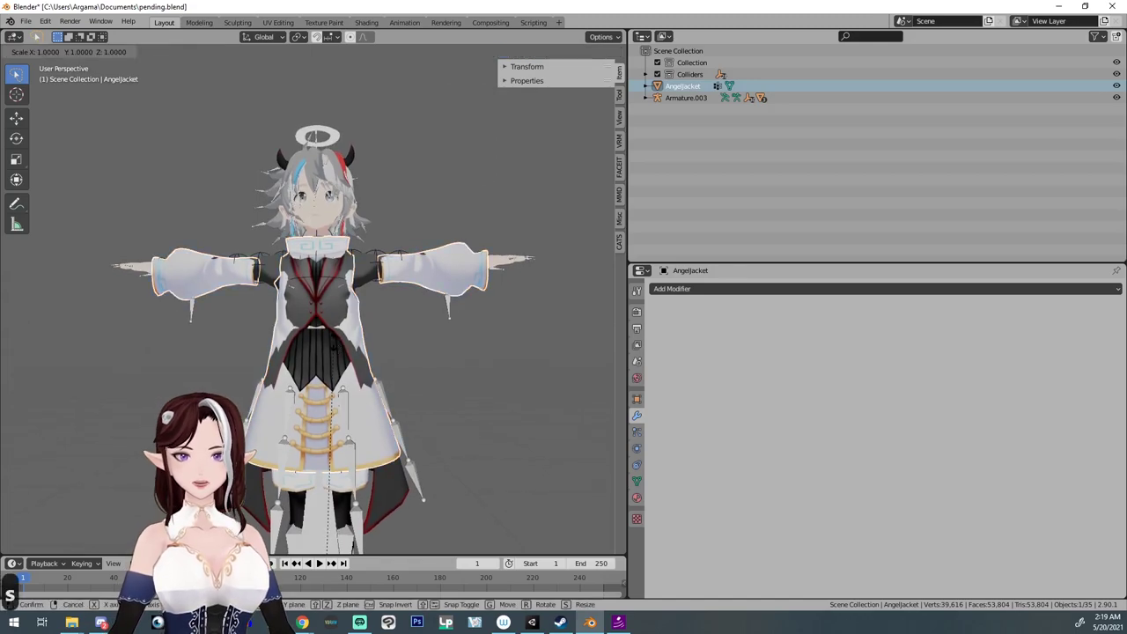
left_click(356, 341)
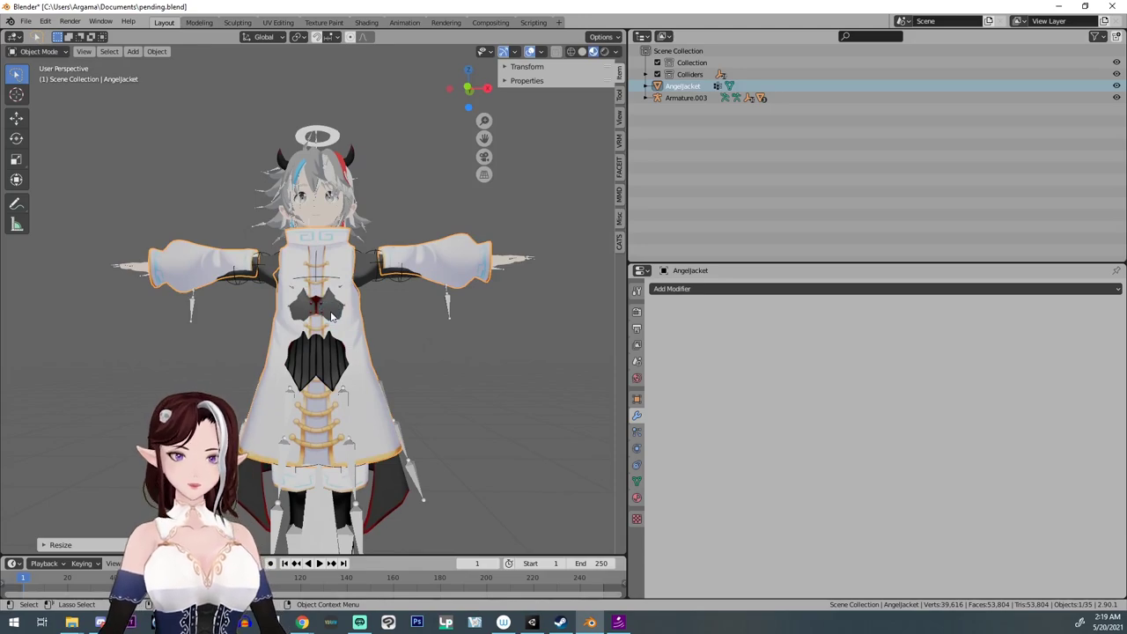
key("g")
key("z")
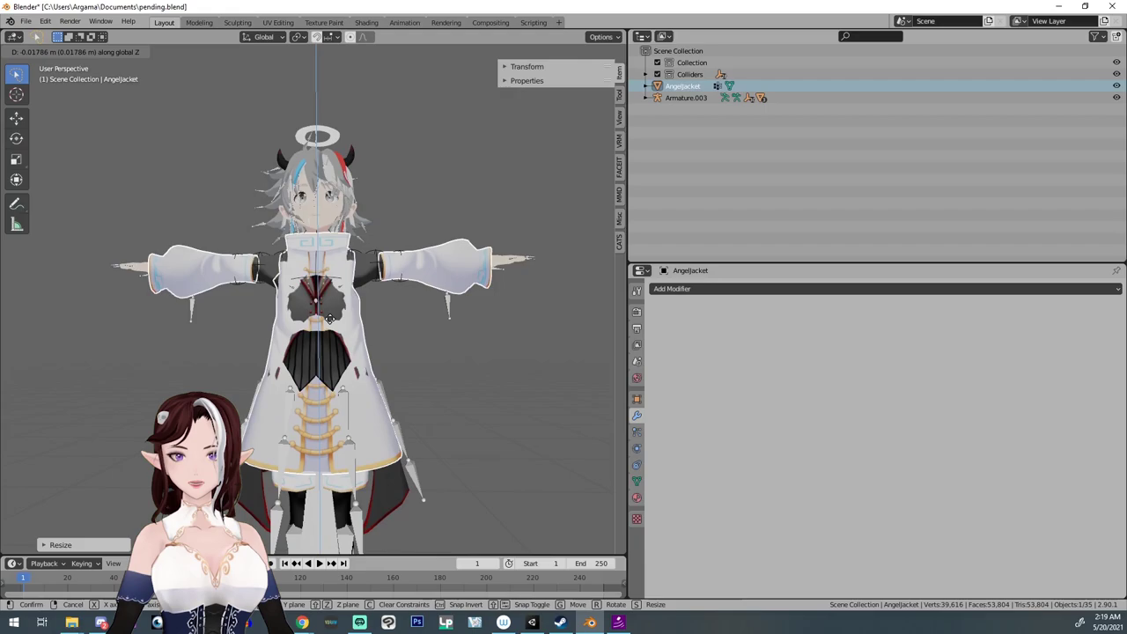
left_click(329, 319)
middle_click_drag(264, 338, 236, 344)
scroll(225, 346, "up", 4)
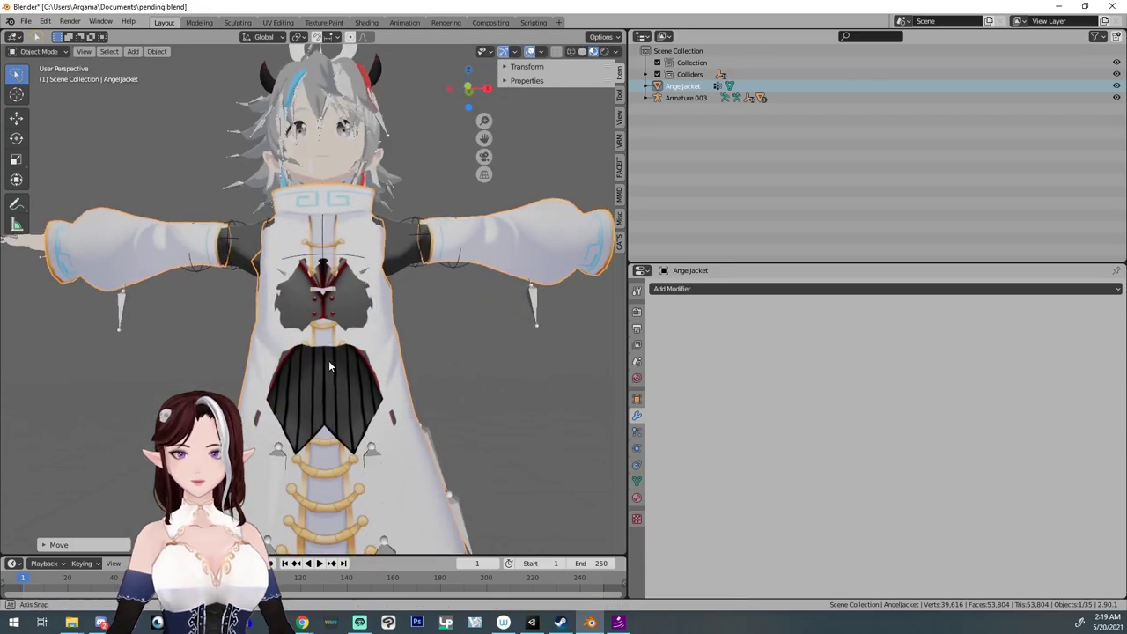
middle_click_drag(331, 367, 162, 344)
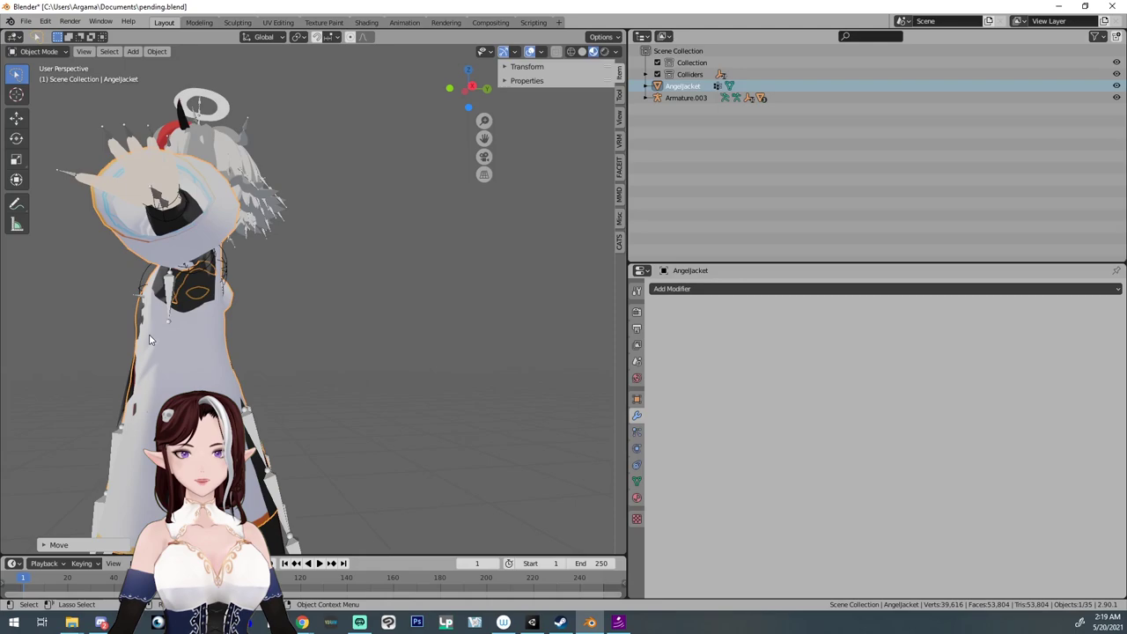
Step: Stretch the jacket slightly along the Y axis
key("s")
key("y")
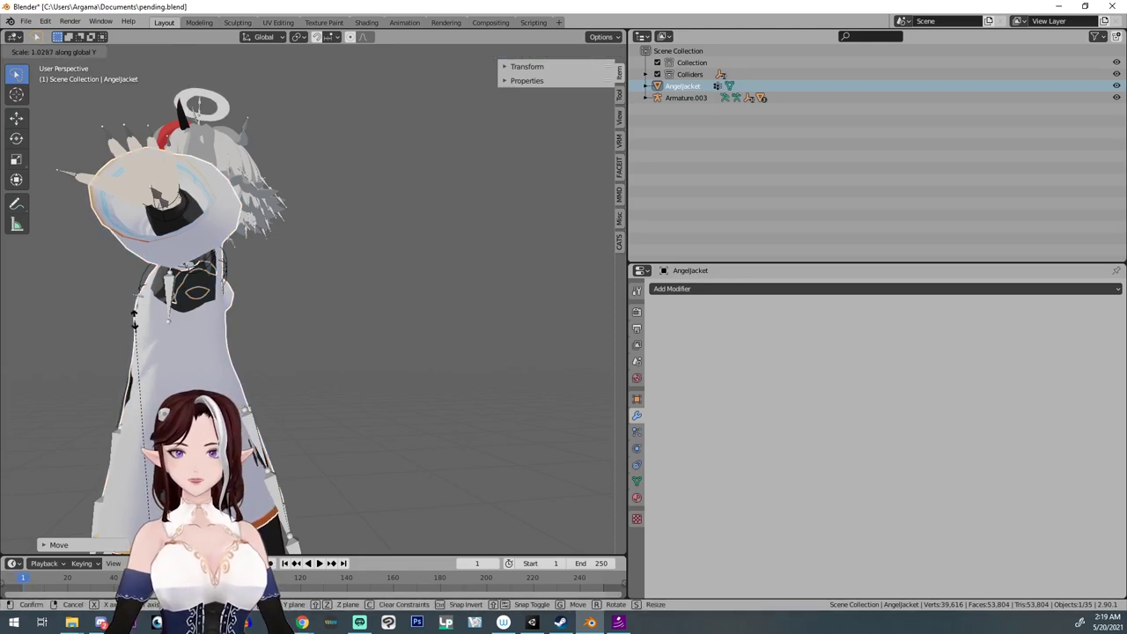
left_click(136, 352)
middle_click_drag(136, 352, 245, 335)
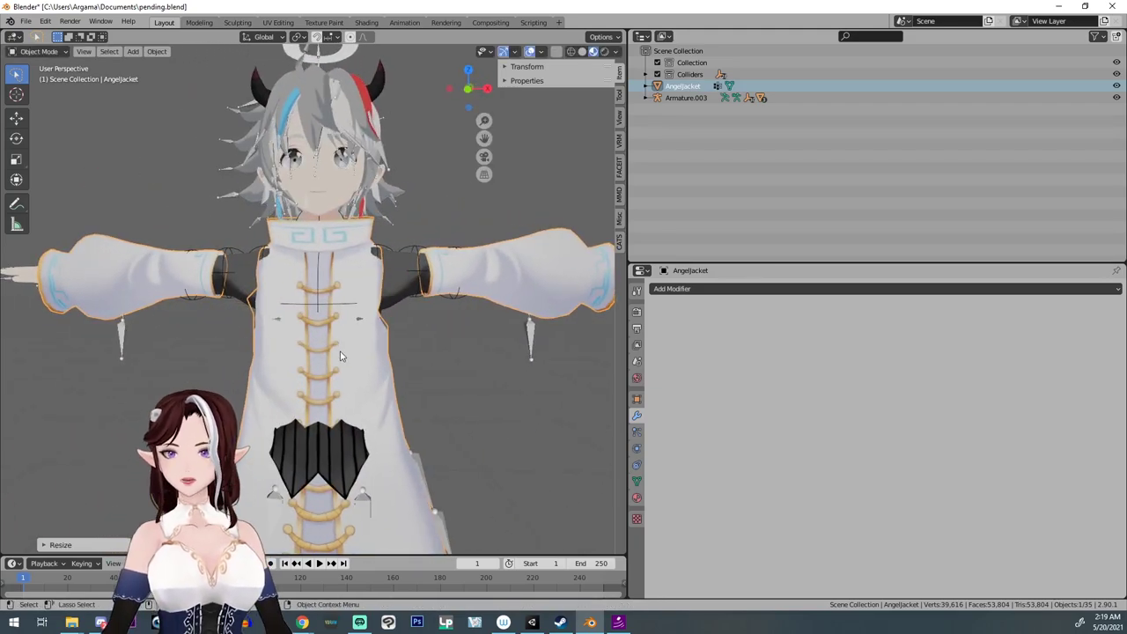
scroll(341, 356, "down", 3)
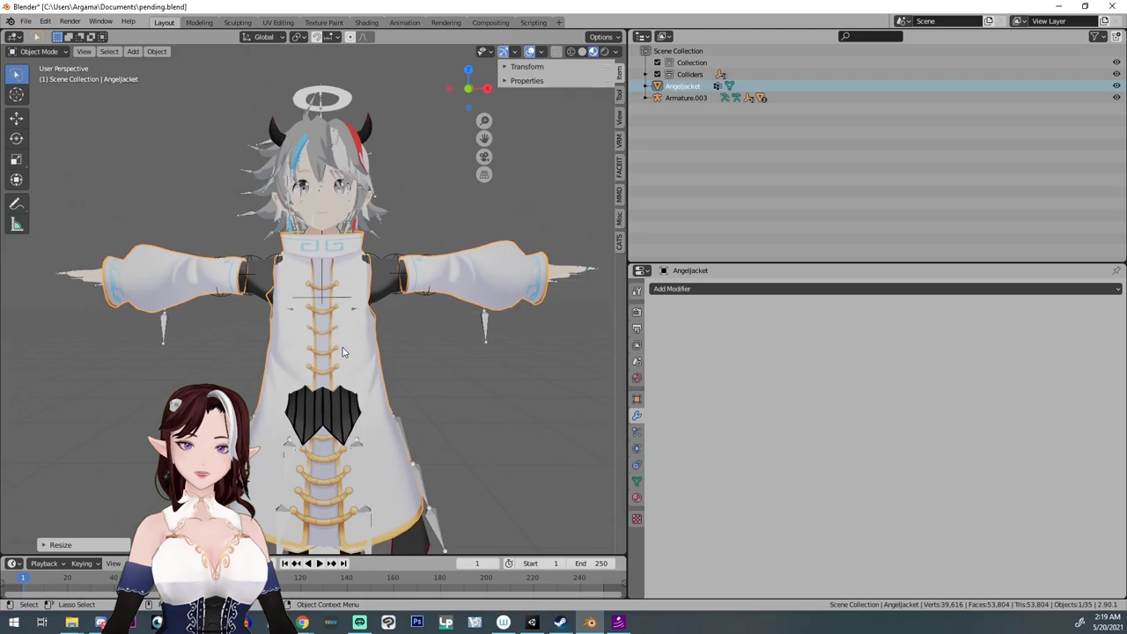
Step: Enlarge the jacket slightly more and lower it again along Z
key("s")
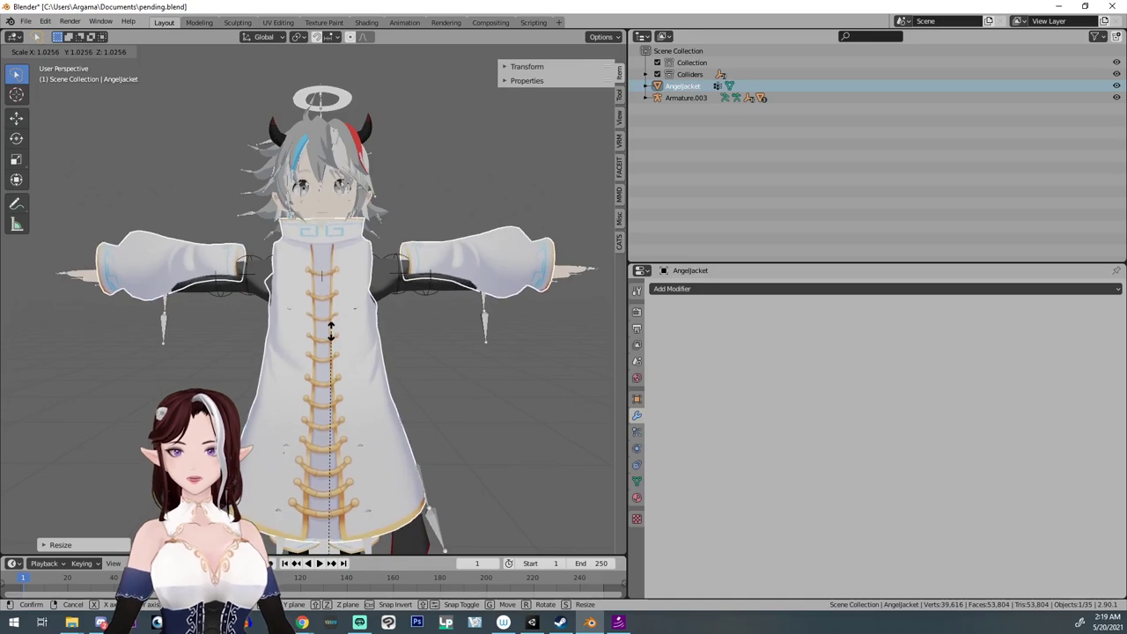
left_click(332, 327)
key("g")
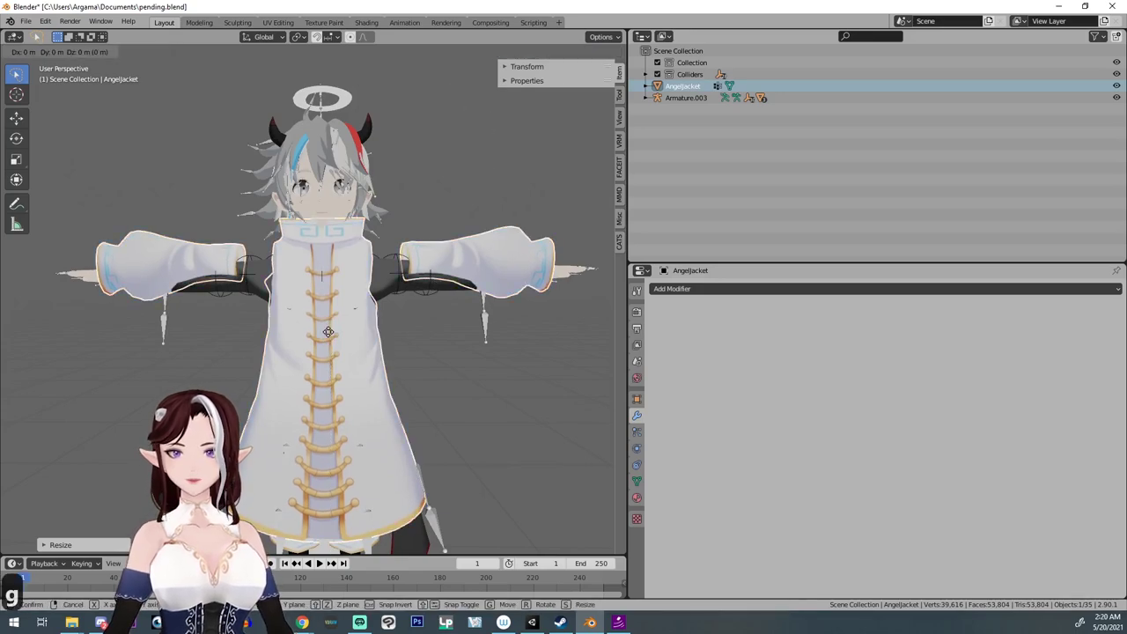
key("z")
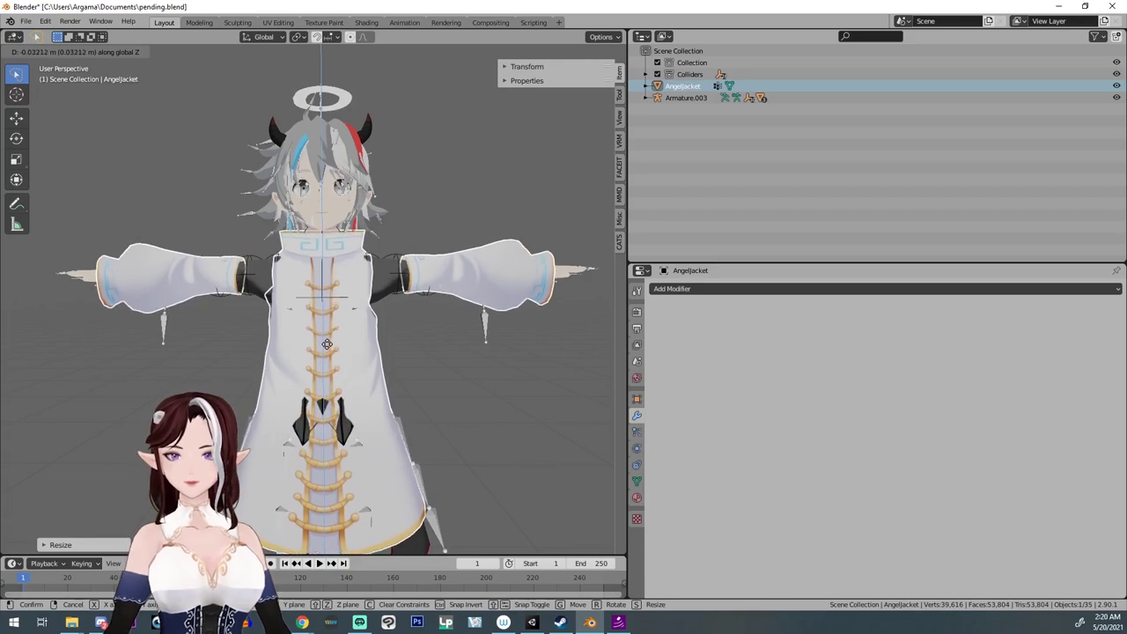
left_click(325, 343)
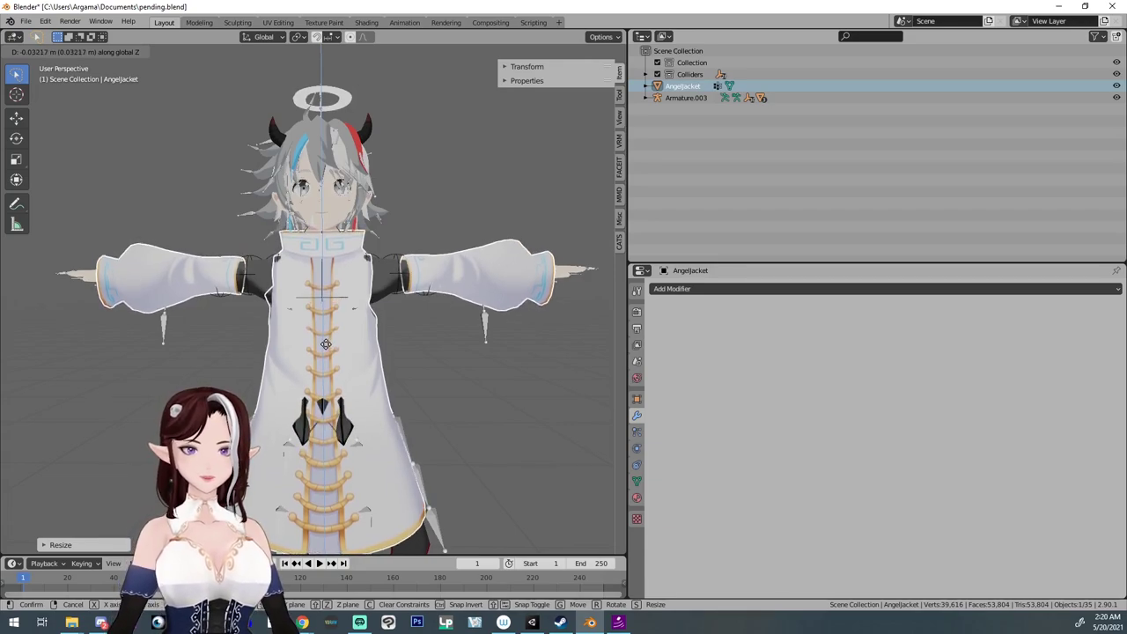
mouse_move(199, 346)
middle_mouse_down()
mouse_move(276, 363)
mouse_move(214, 356)
middle_mouse_up()
scroll(213, 356, "up", 6)
Step: Inspect the jacket's fit on the avatar from several angles
key("g")
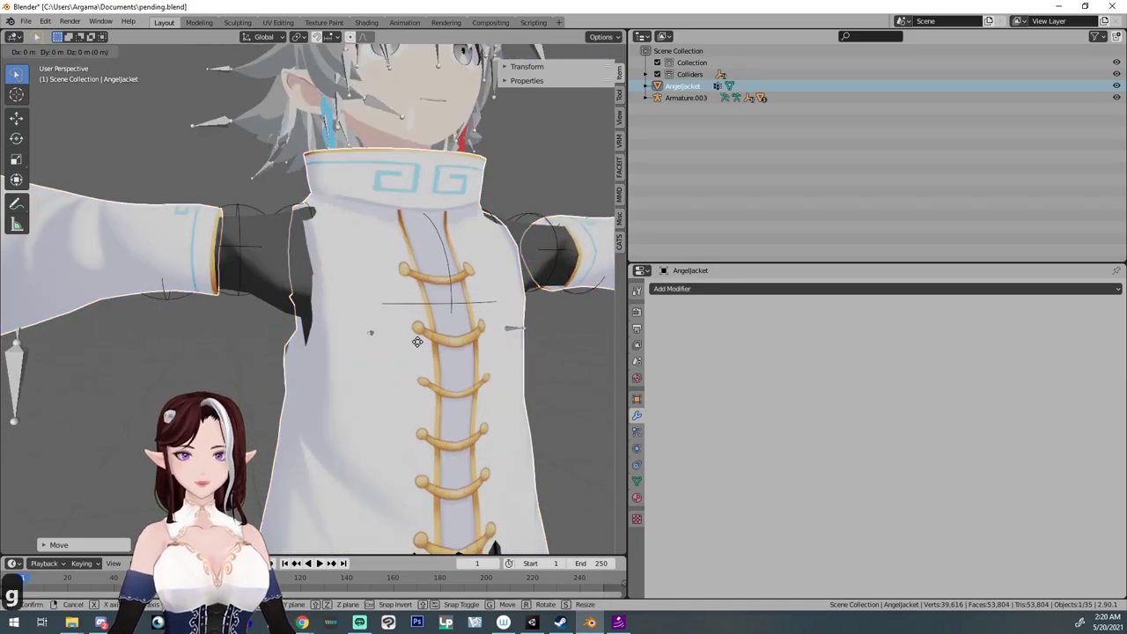
right_click(418, 341)
mouse_move(417, 341)
middle_mouse_down()
mouse_move(379, 335)
mouse_move(222, 369)
mouse_move(245, 328)
mouse_move(248, 378)
mouse_move(240, 358)
middle_mouse_up()
scroll(234, 360, "down", 5)
scroll(240, 358, "up", 4)
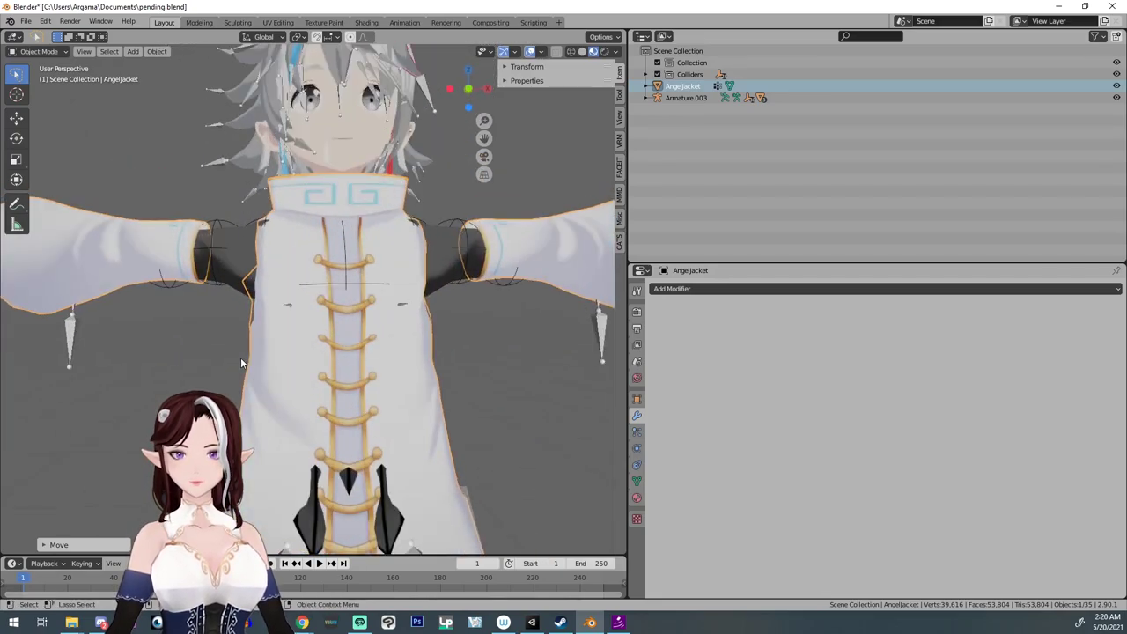
scroll(241, 356, "down", 2)
scroll(234, 347, "down", 2)
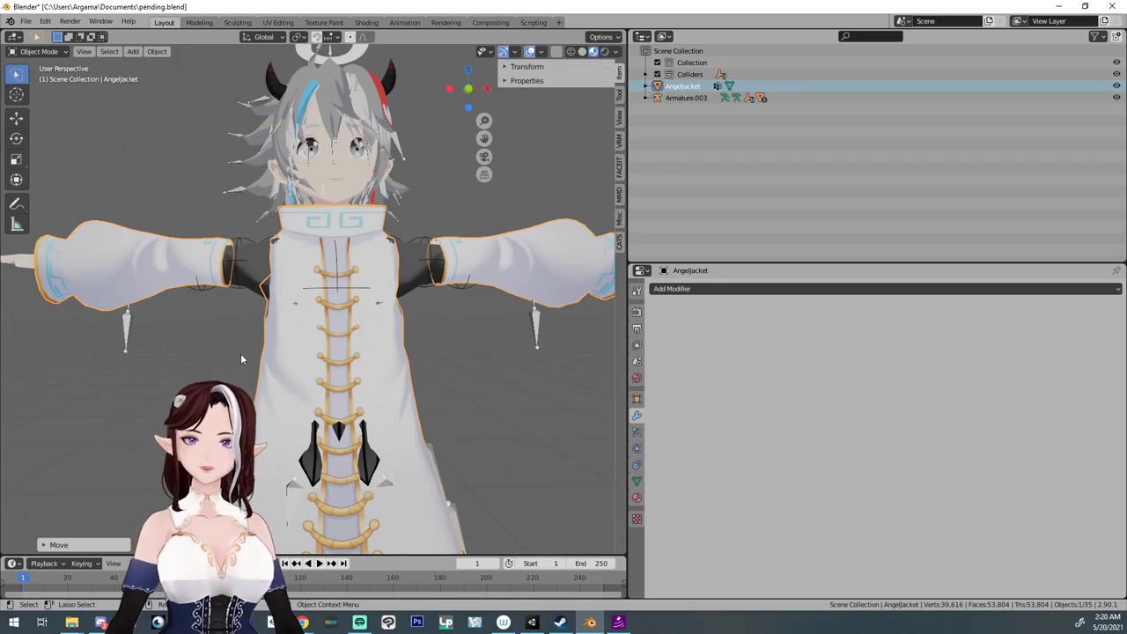
scroll(525, 372, "down", 1)
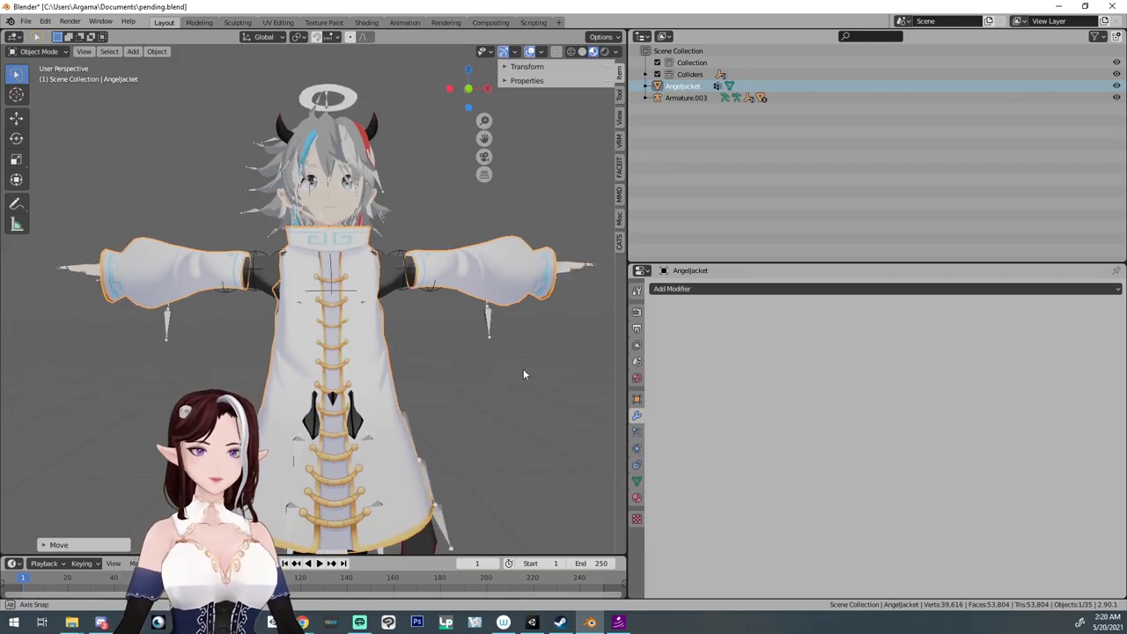
middle_click_drag(523, 374, 549, 328)
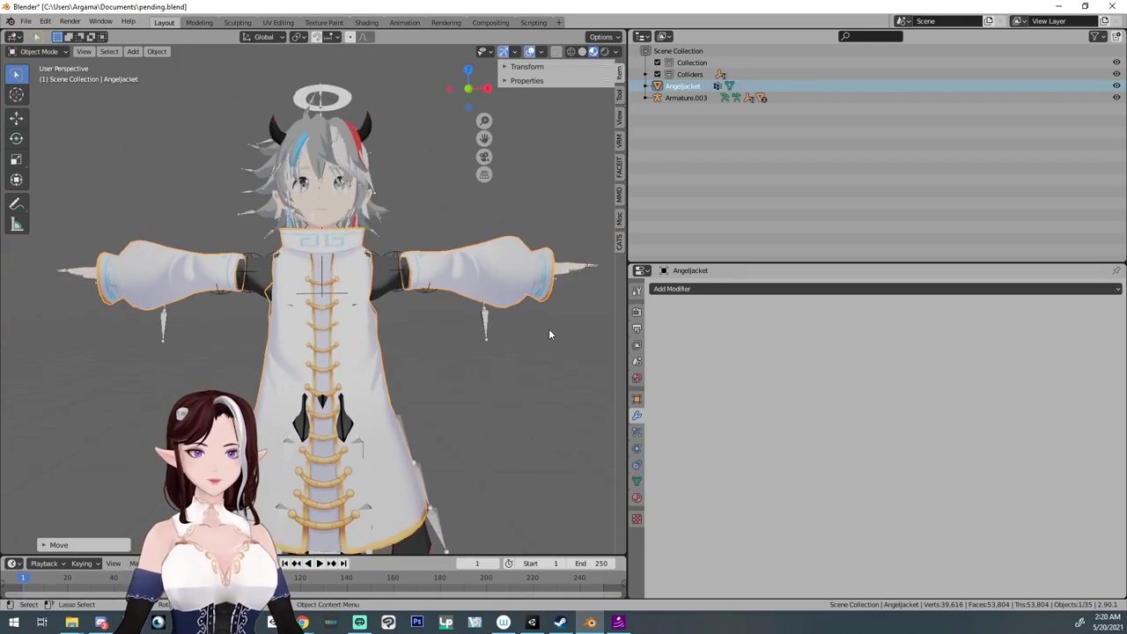
Step: Join AngelJacket into the avatar's Body mesh with Ctrl+J, then switch Armature.003 to Pose Mode
left_click(683, 99)
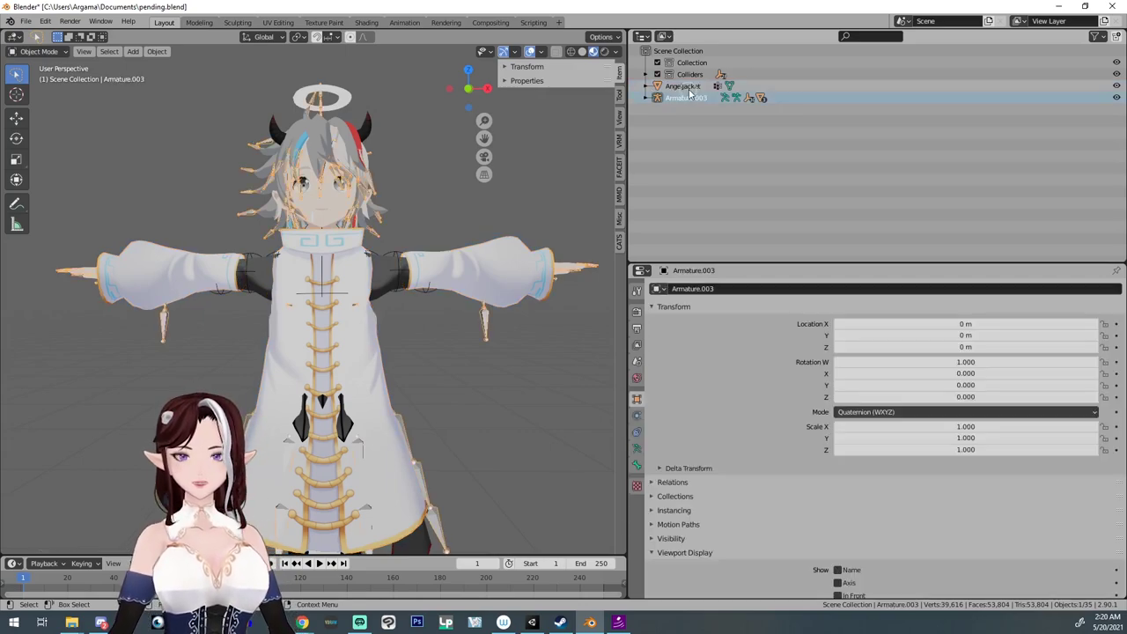
left_click(689, 87)
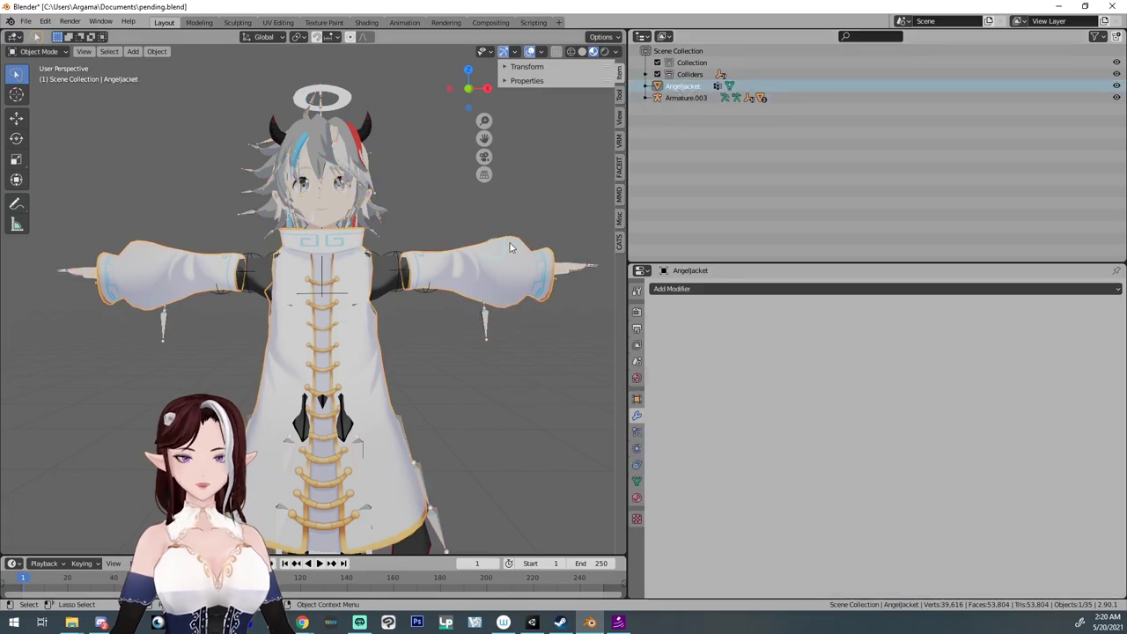
left_click(388, 279)
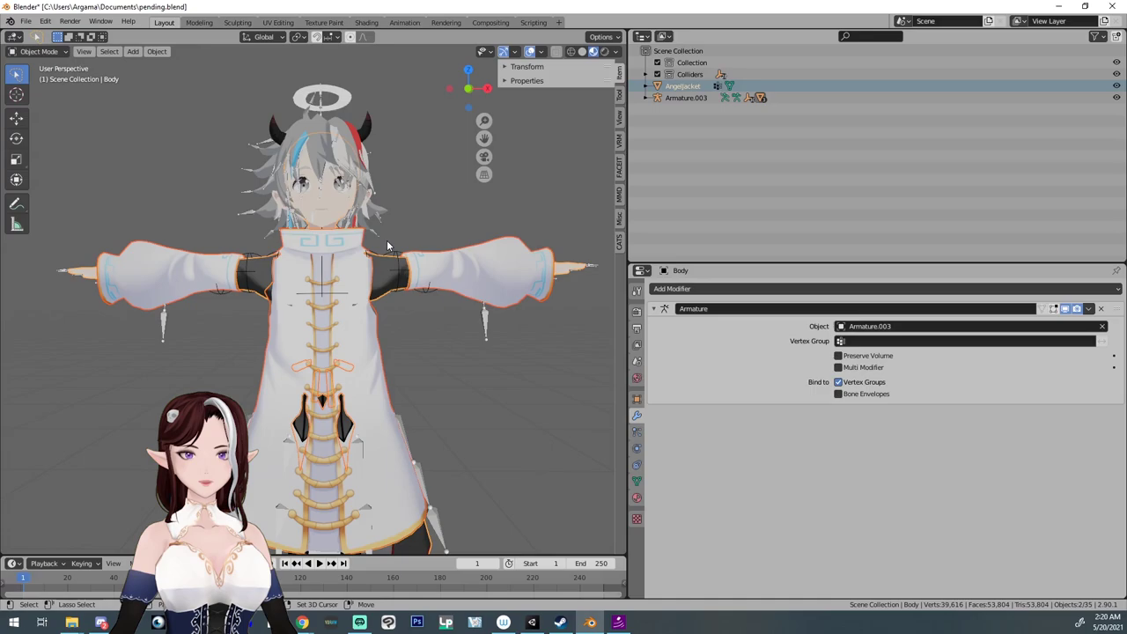
key("ctrl+j")
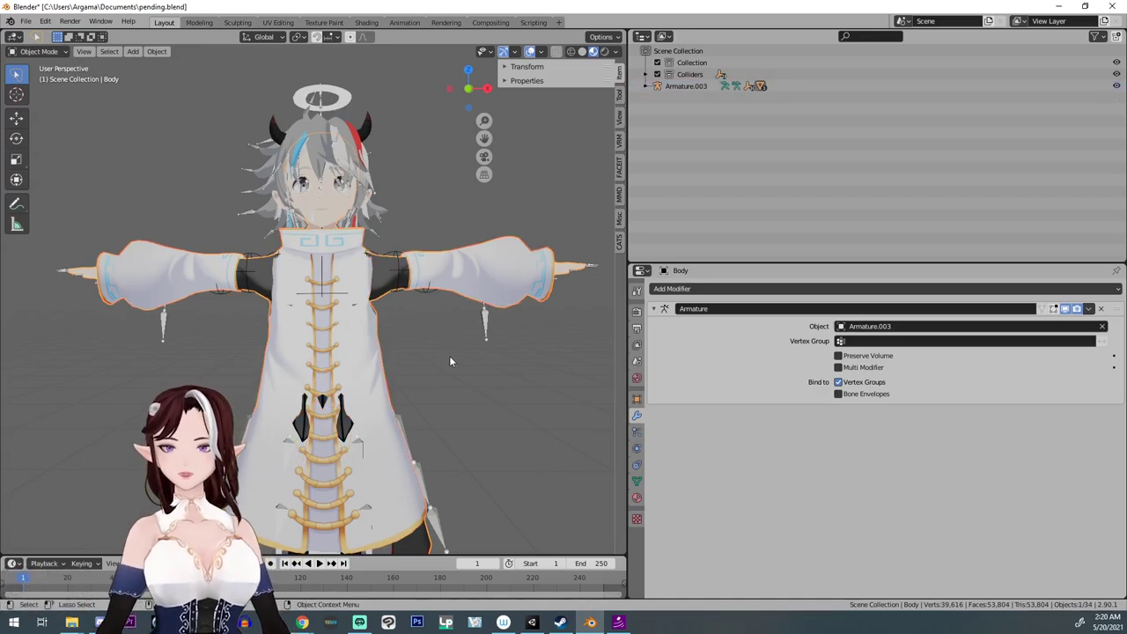
left_click(39, 51)
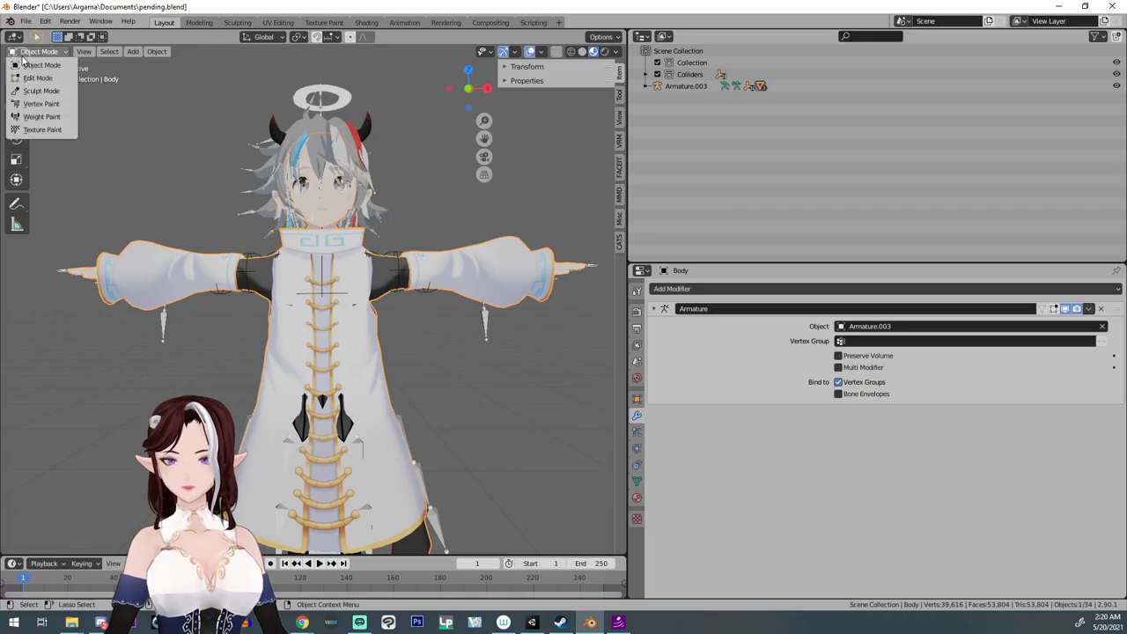
left_click(39, 113)
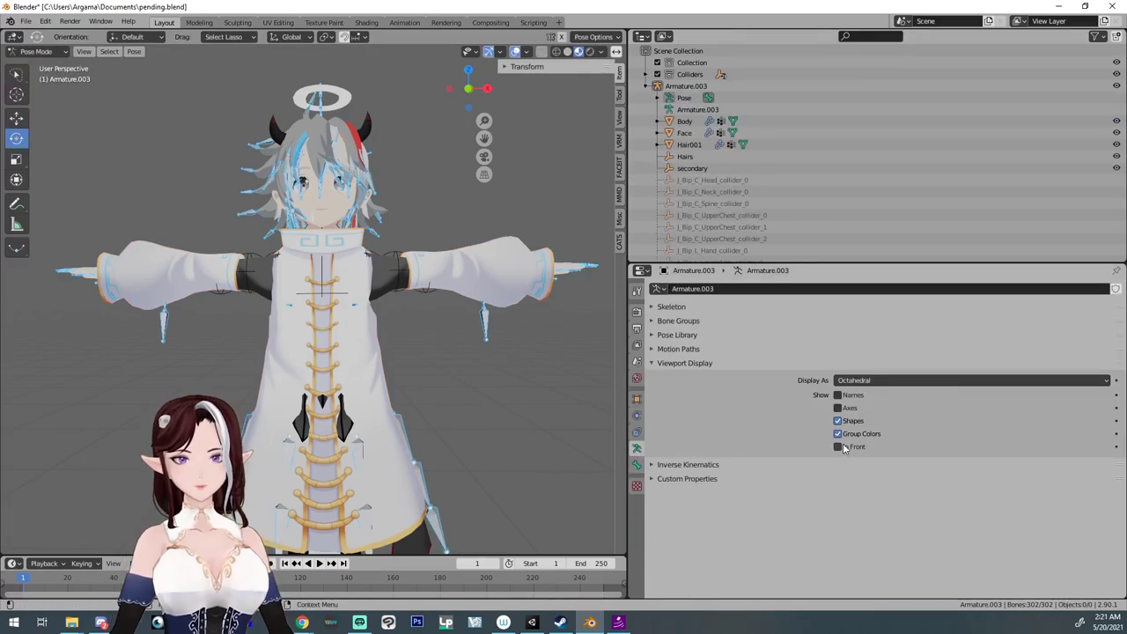
Step: Draw the bones In Front, then test-rotate the left upper arm and head, cancelling both
left_click(842, 447)
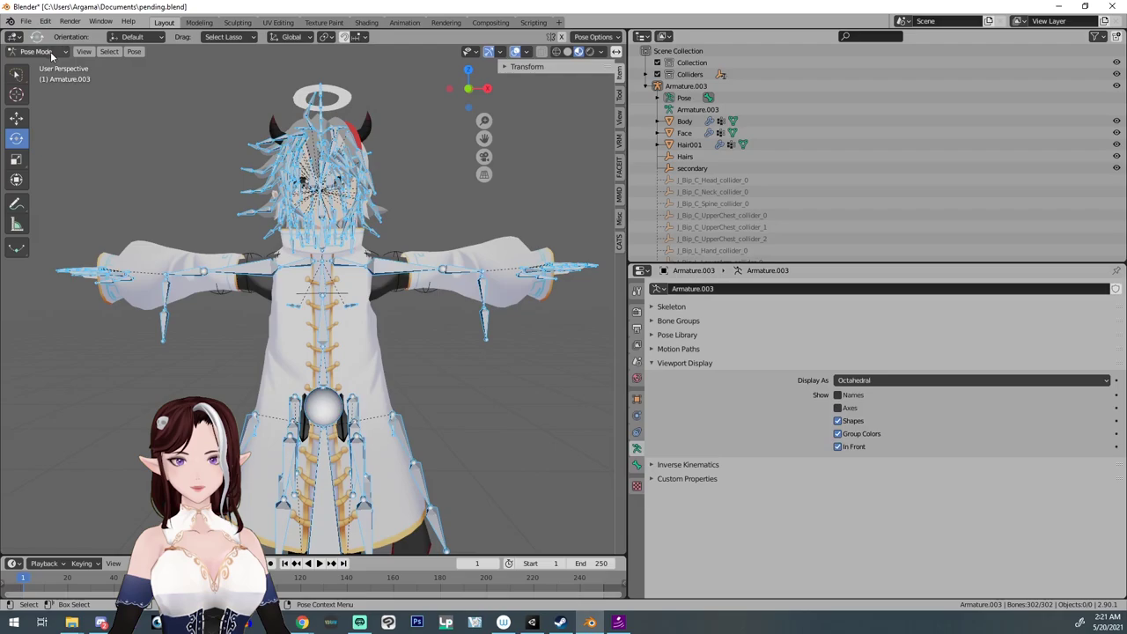
left_click(394, 270)
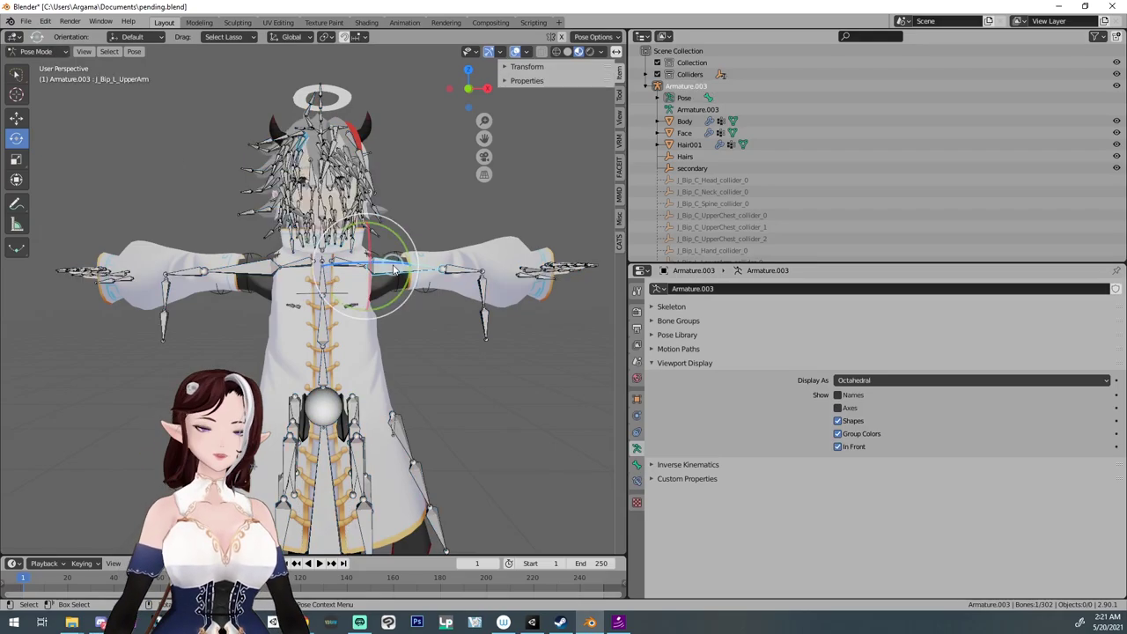
key("r")
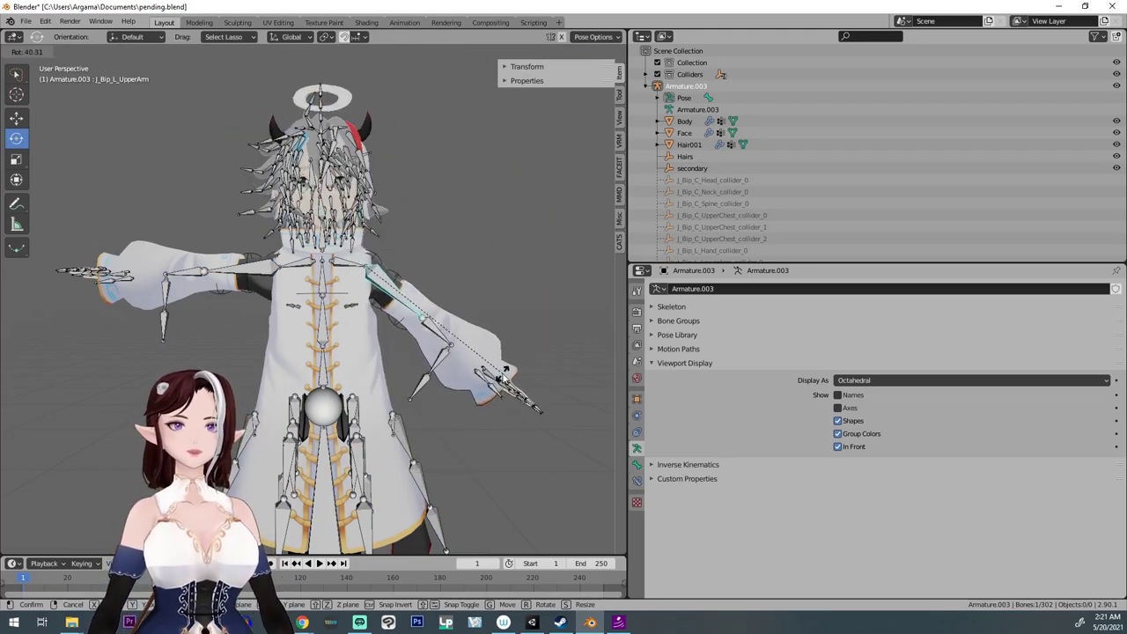
right_click(460, 365)
scroll(422, 361, "up", 2)
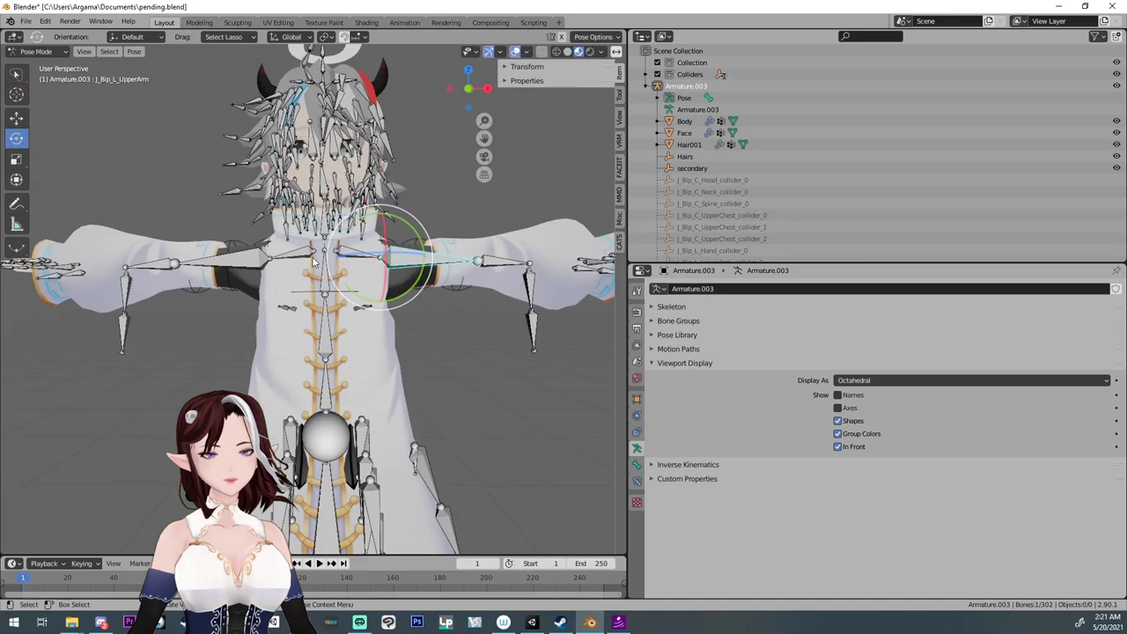
left_click(326, 189)
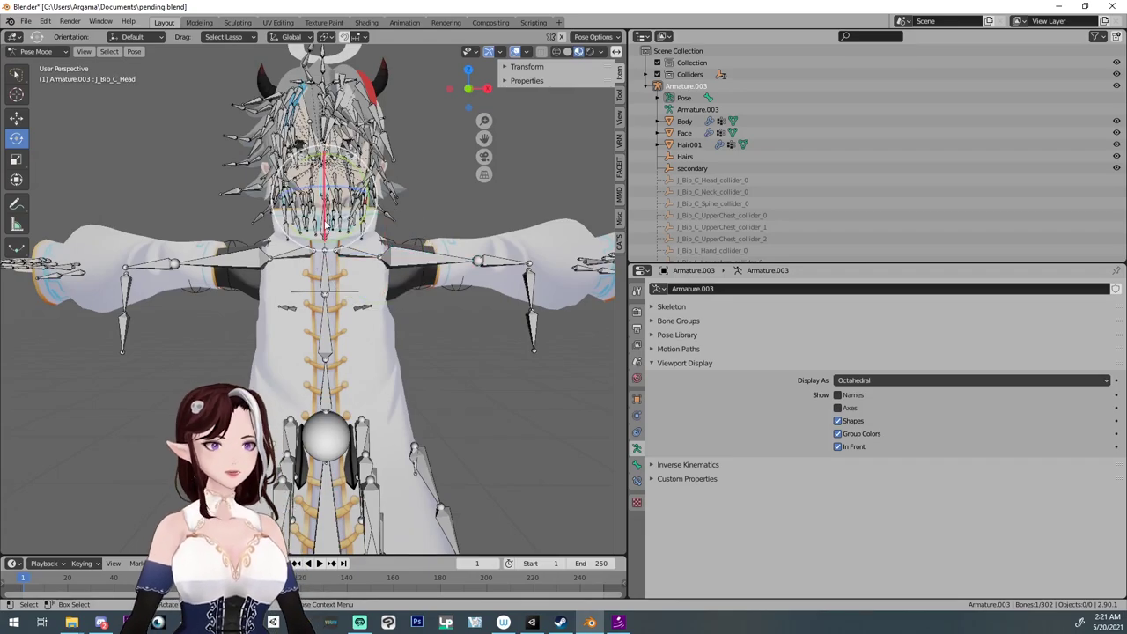
left_click_drag(328, 189, 281, 236)
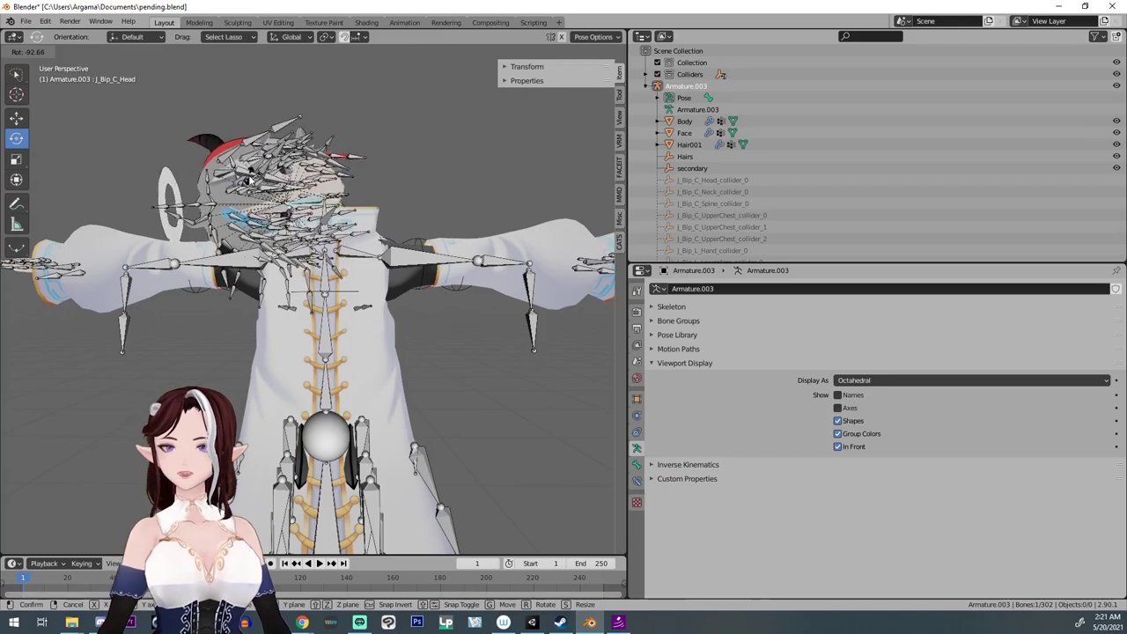
key("Escape")
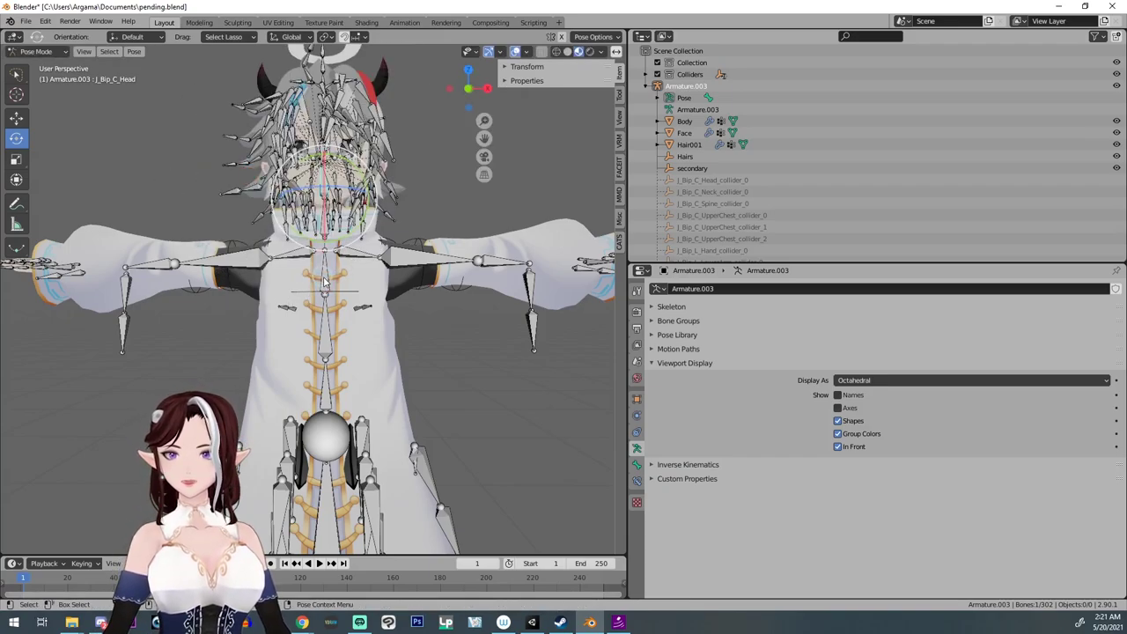
Step: Test-rotate the upper chest and right hand bones
left_click(325, 282)
left_click_drag(337, 286, 343, 284)
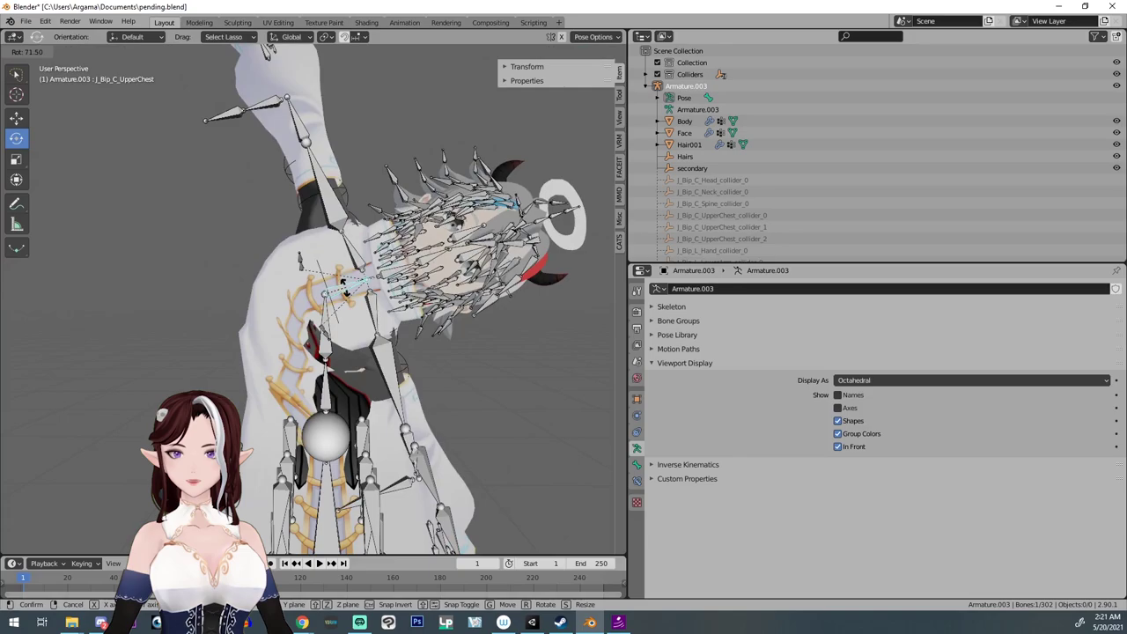
key("Escape")
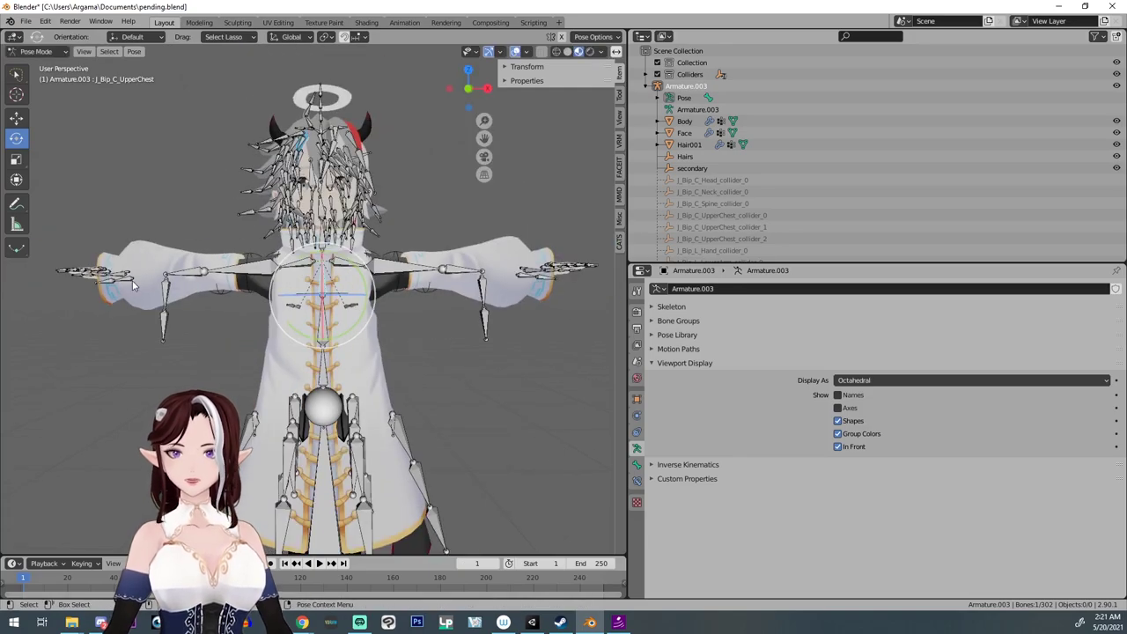
middle_click_drag(115, 304, 134, 376)
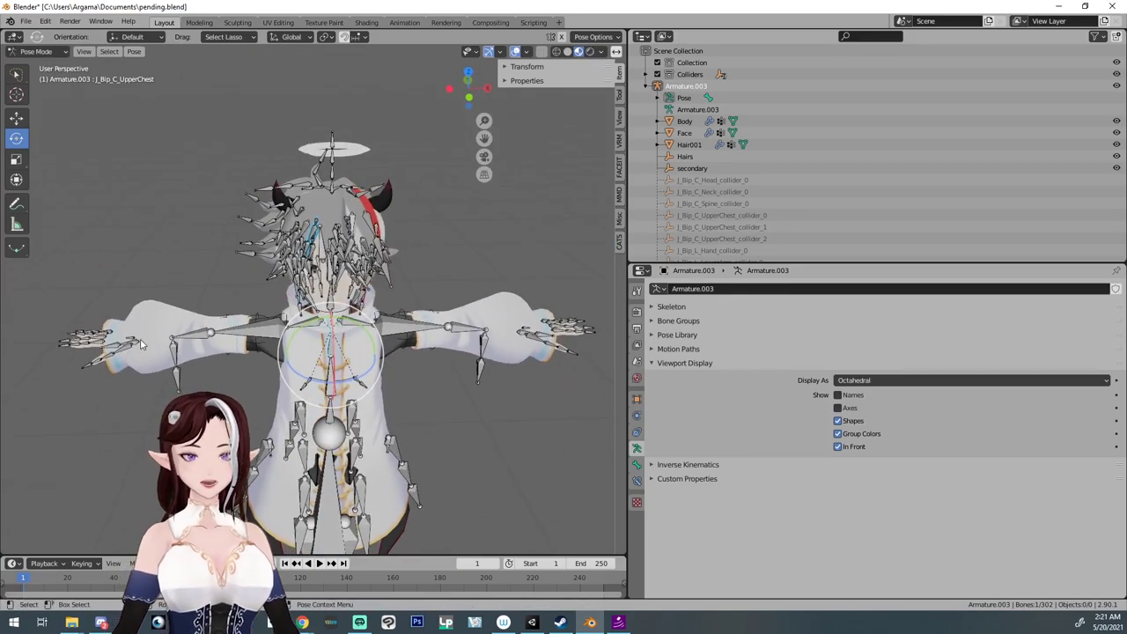
left_click(134, 341)
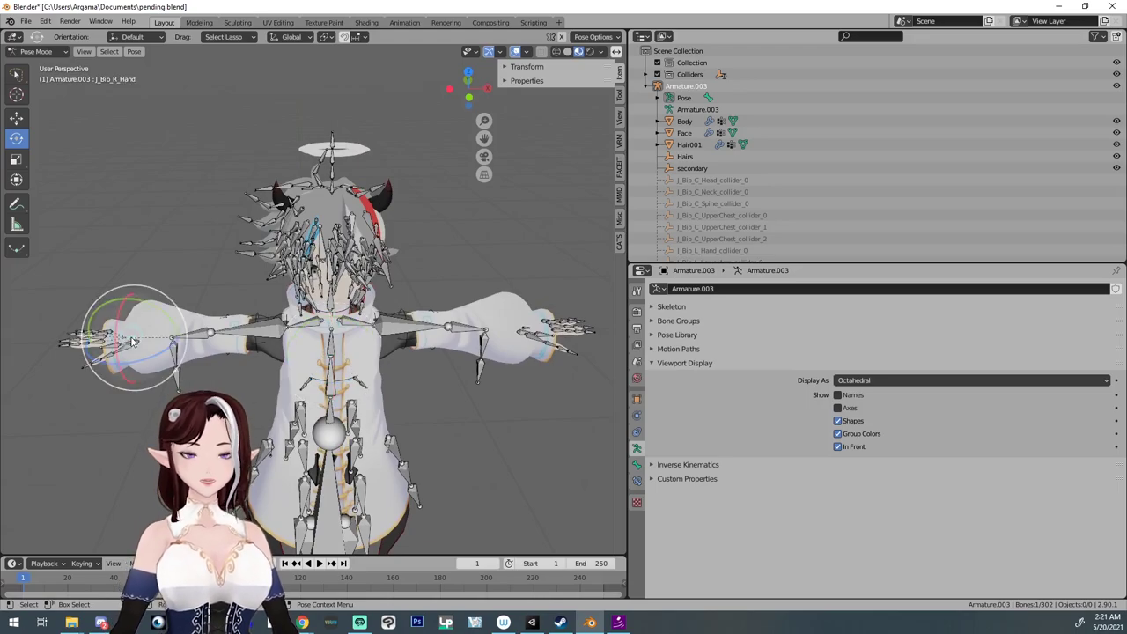
key("r")
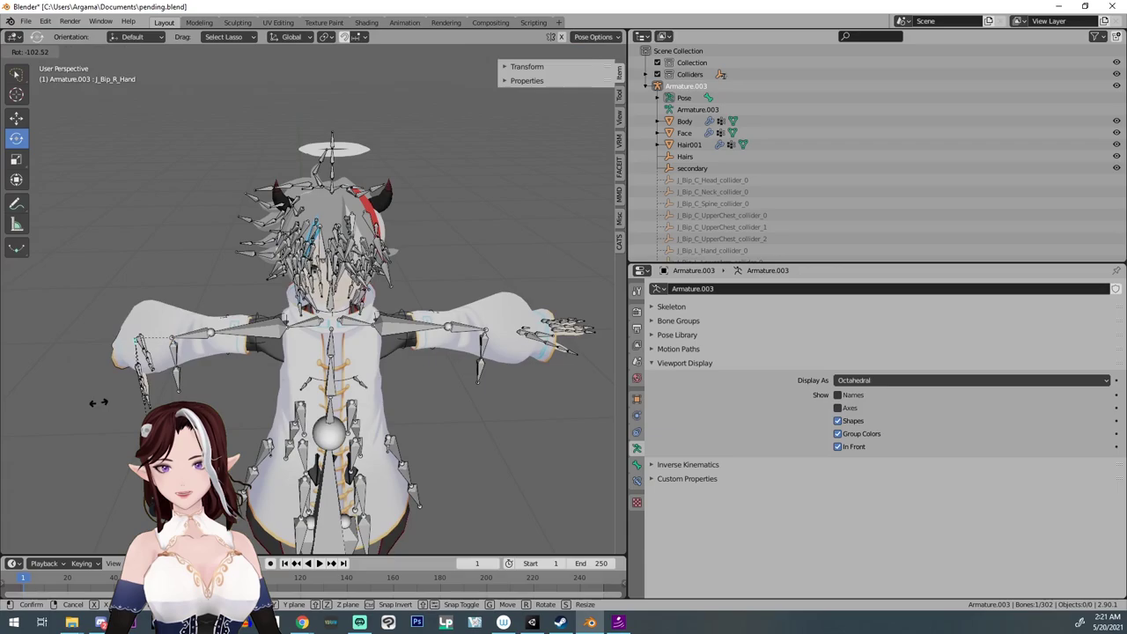
left_click(398, 438)
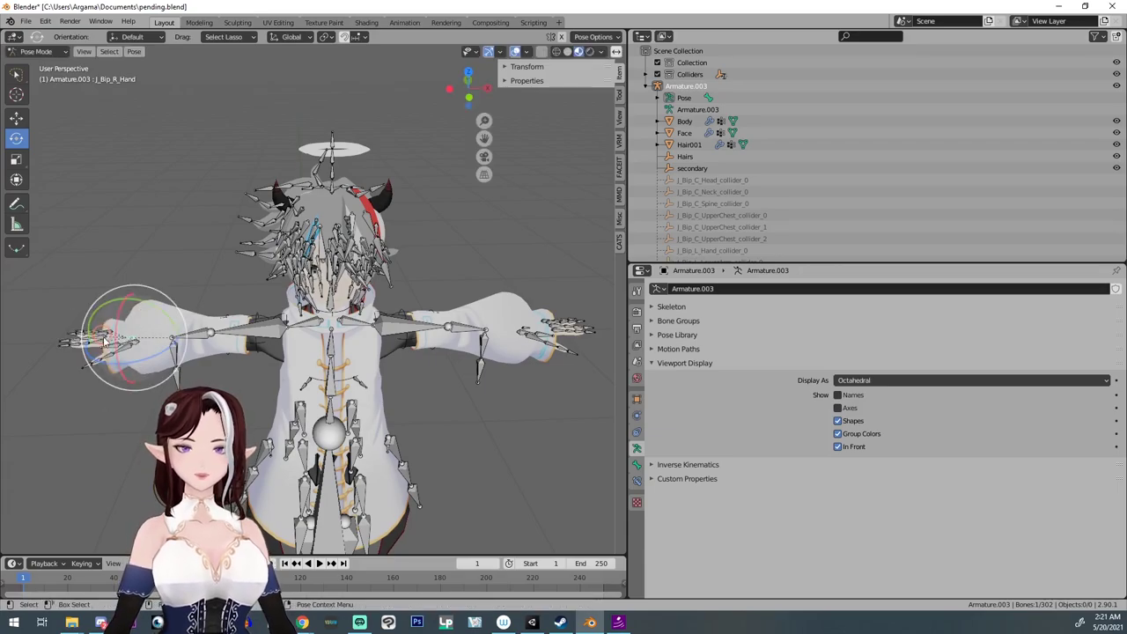
middle_click_drag(397, 438, 275, 426)
scroll(275, 425, "up", 5)
middle_click_drag(417, 434, 445, 438)
Step: Test-rotate the neck bone, cancel it, and select Armature.003 as a whole
left_click(342, 244)
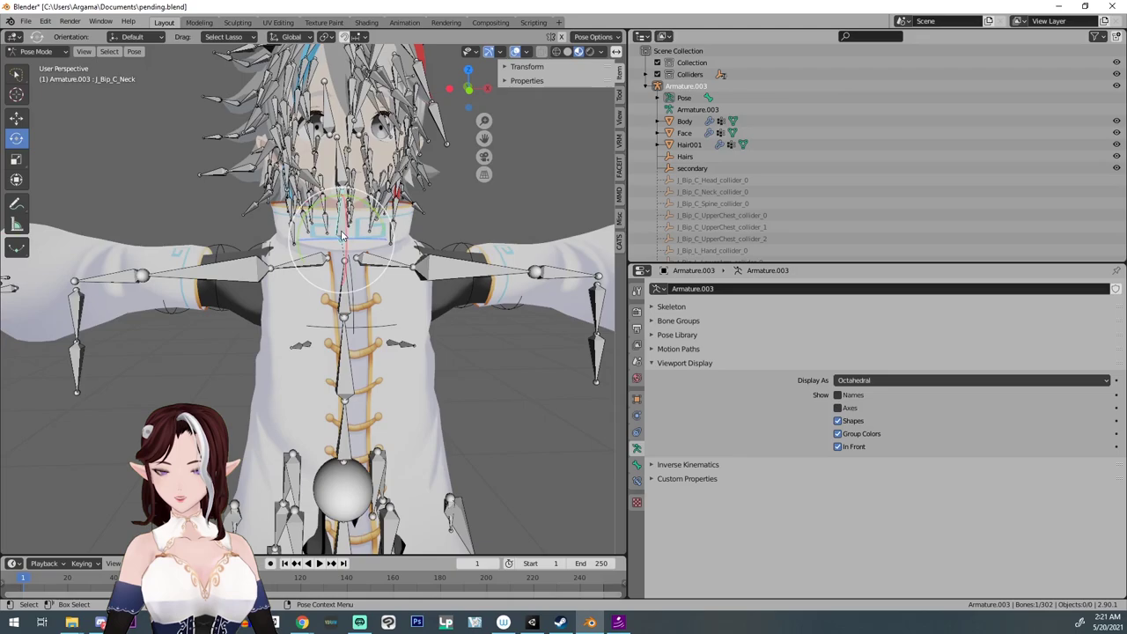
key("r")
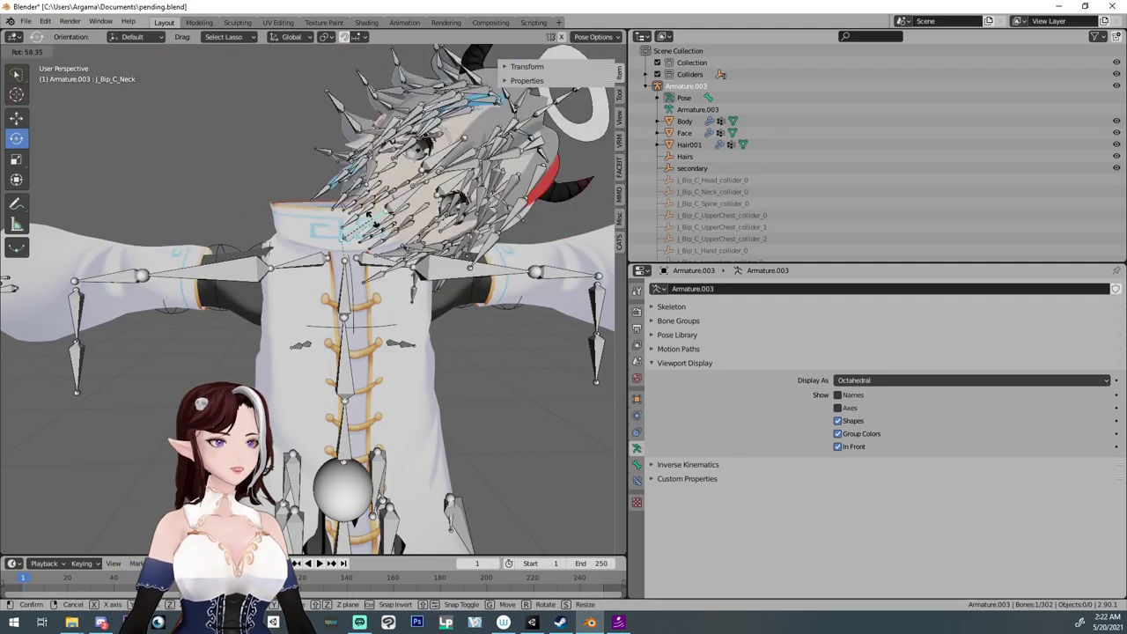
right_click(353, 282)
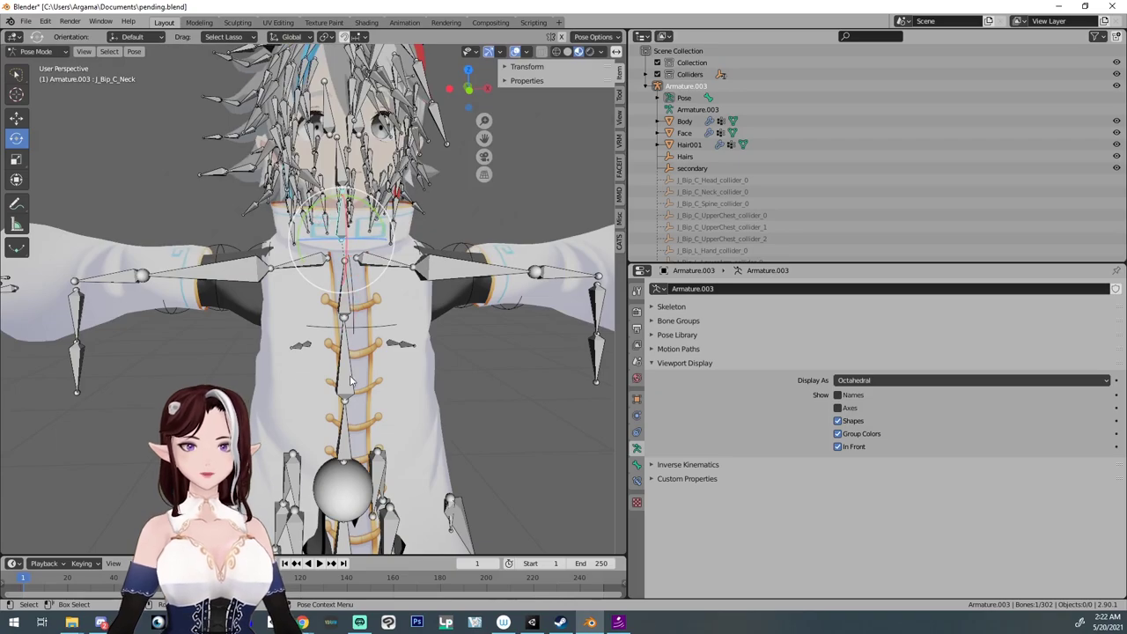
middle_click_drag(352, 282, 542, 234)
left_click(552, 220)
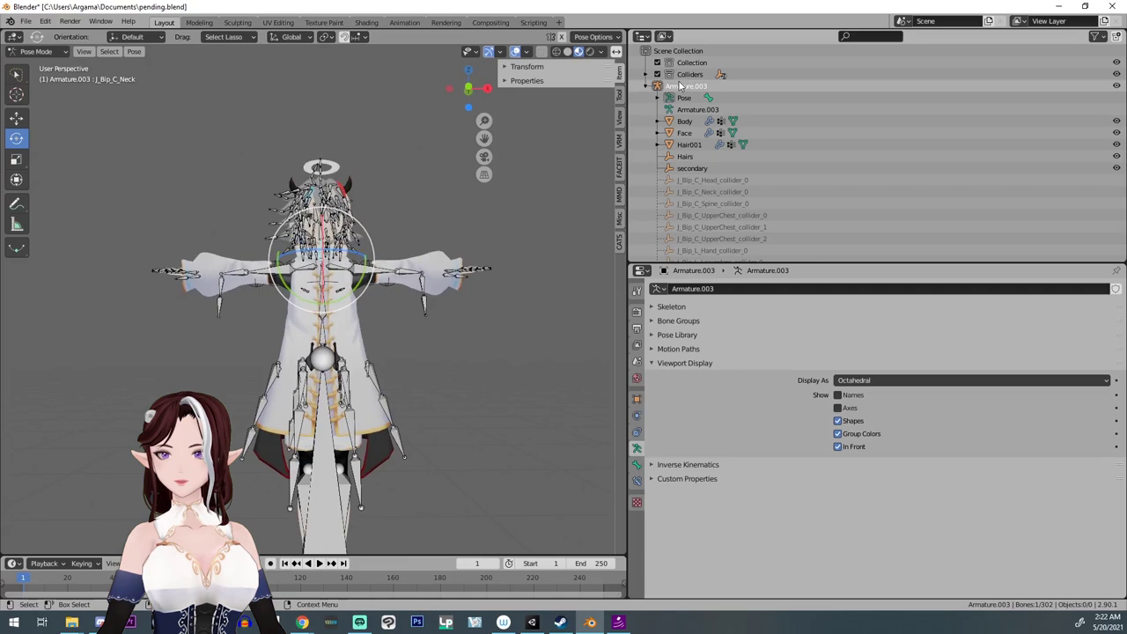
Step: Return Armature.003 to Object Mode and uncheck In Front so the bones hide behind the mesh
left_click(40, 51)
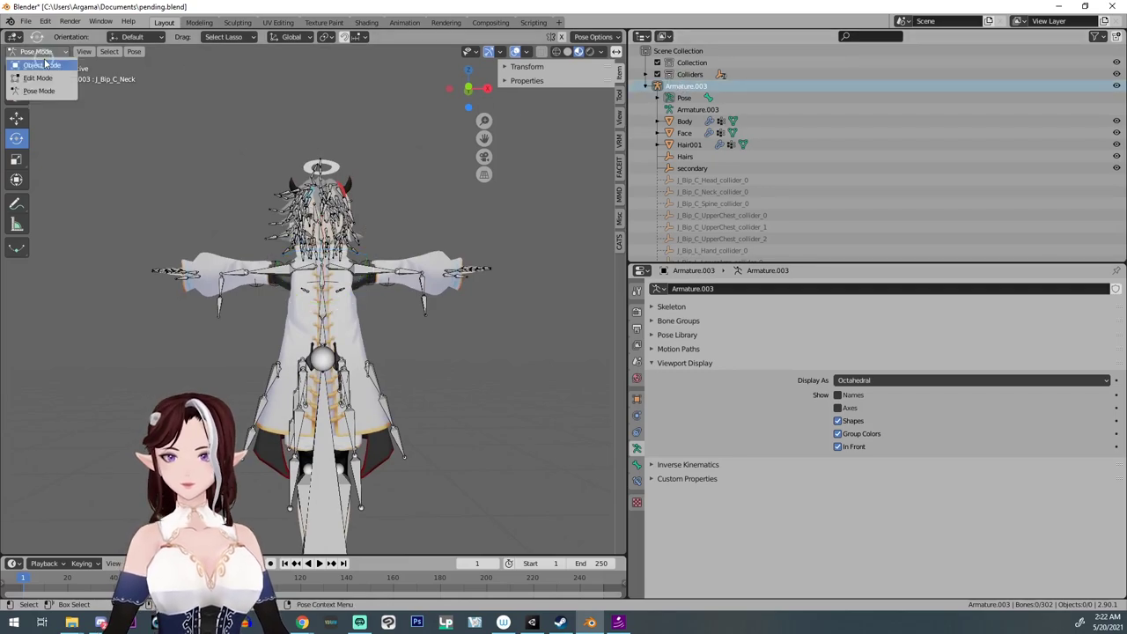
left_click(37, 70)
left_click(219, 205)
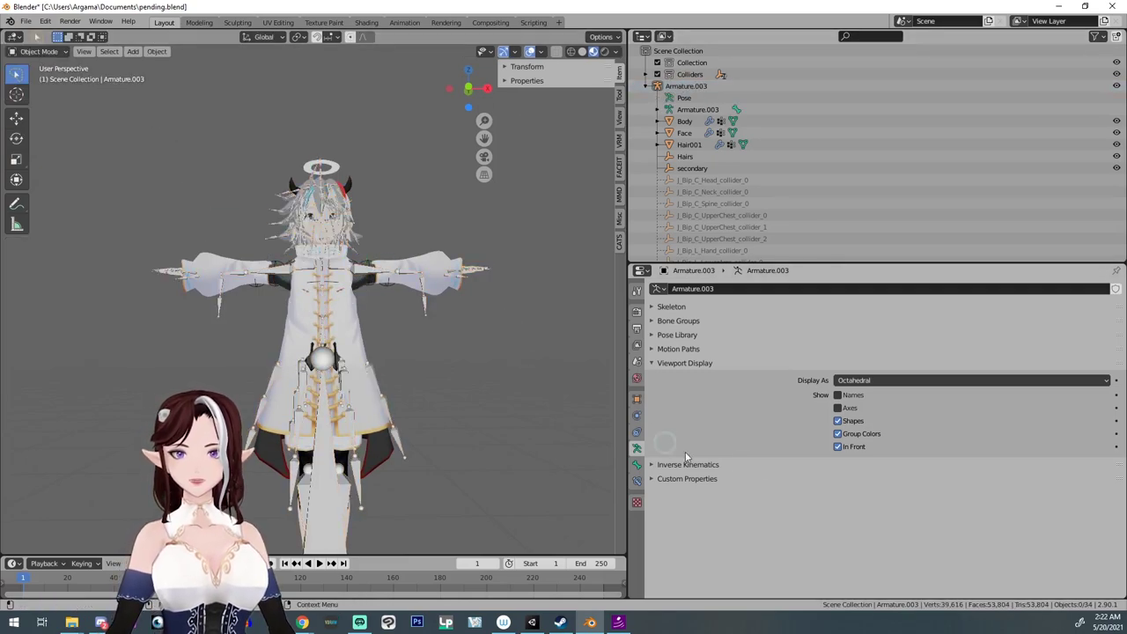
left_click(838, 446)
scroll(540, 373, "up", 5)
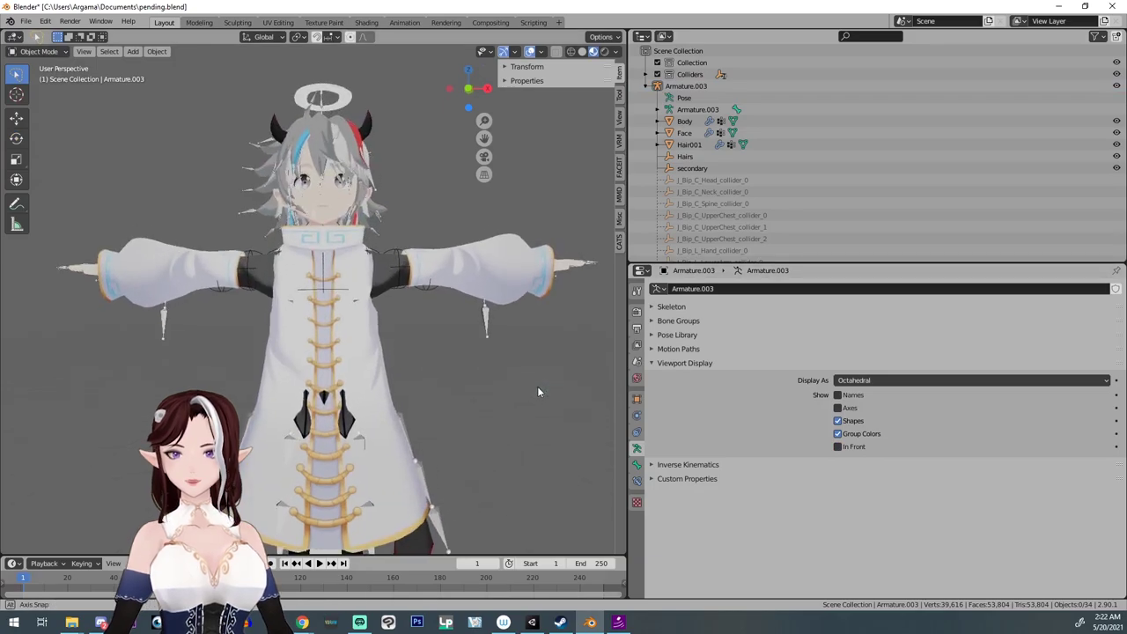
scroll(537, 404, "down", 2)
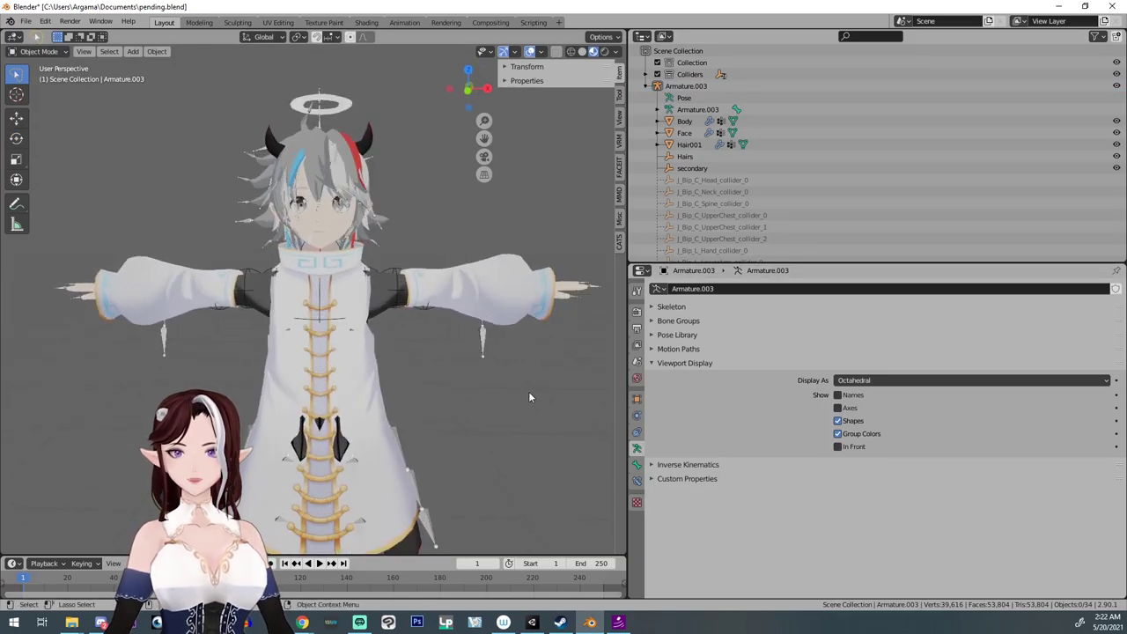
mouse_move(529, 391)
middle_mouse_down()
mouse_move(520, 367)
mouse_move(534, 396)
mouse_move(516, 377)
middle_mouse_up()
scroll(520, 395, "down", 2)
Step: Start a VRM (.vrm) export of the jacketed avatar via File > Export
left_click(26, 21)
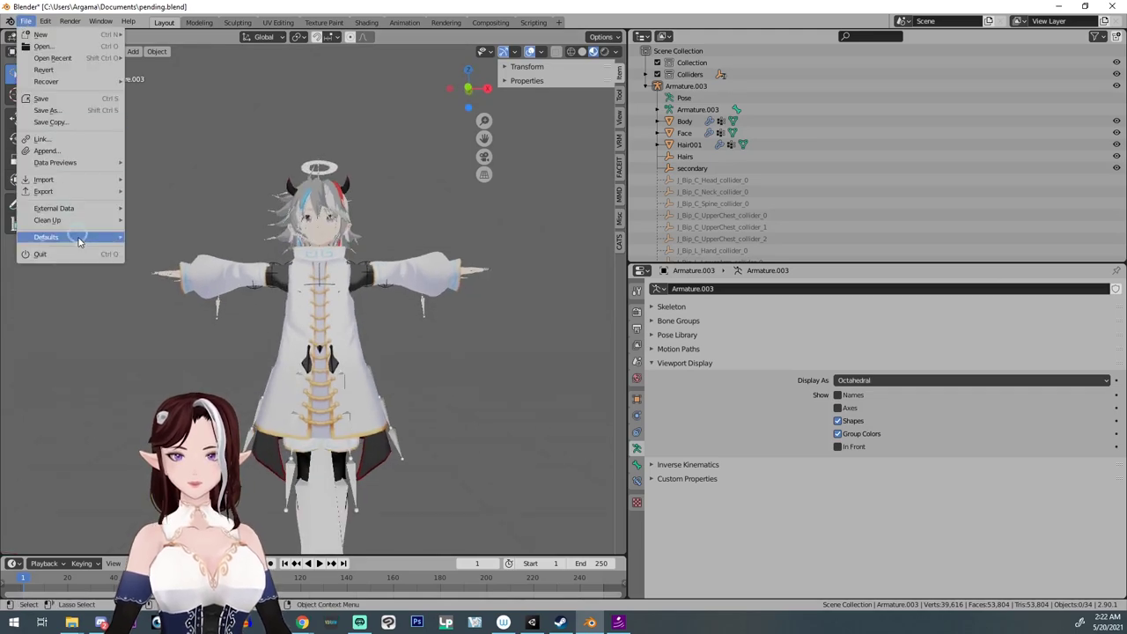
mouse_move(75, 193)
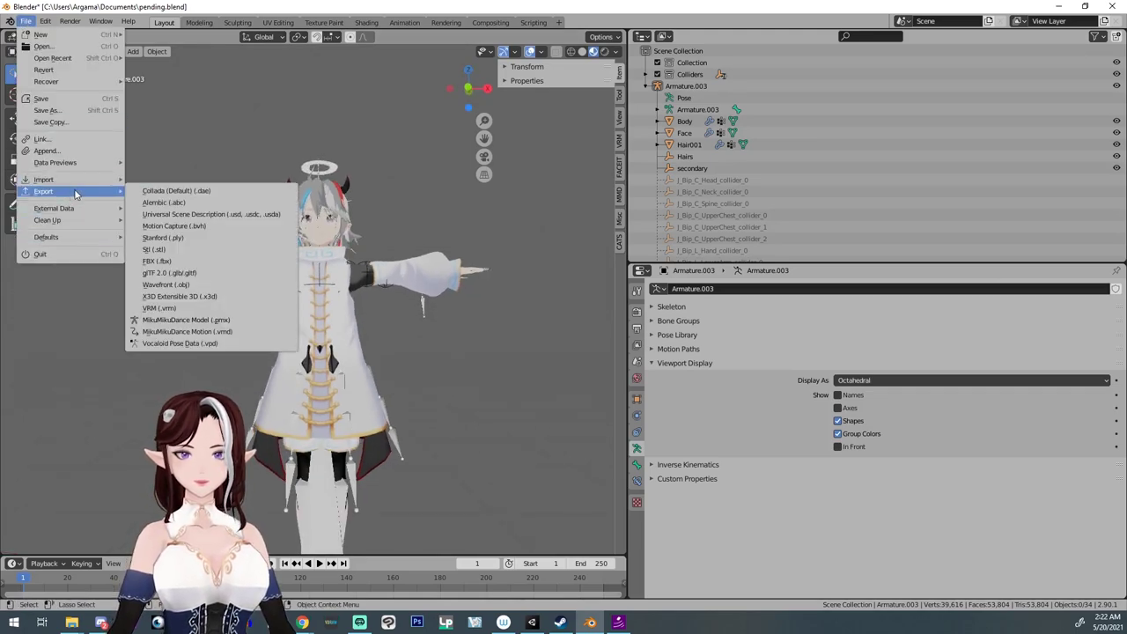
left_click(209, 310)
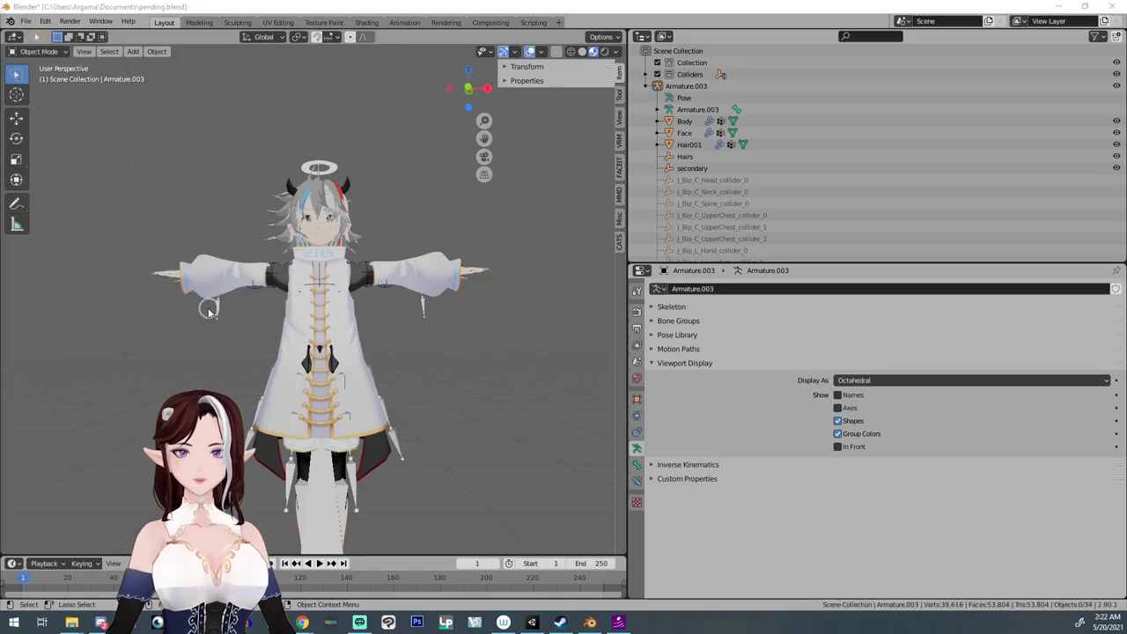